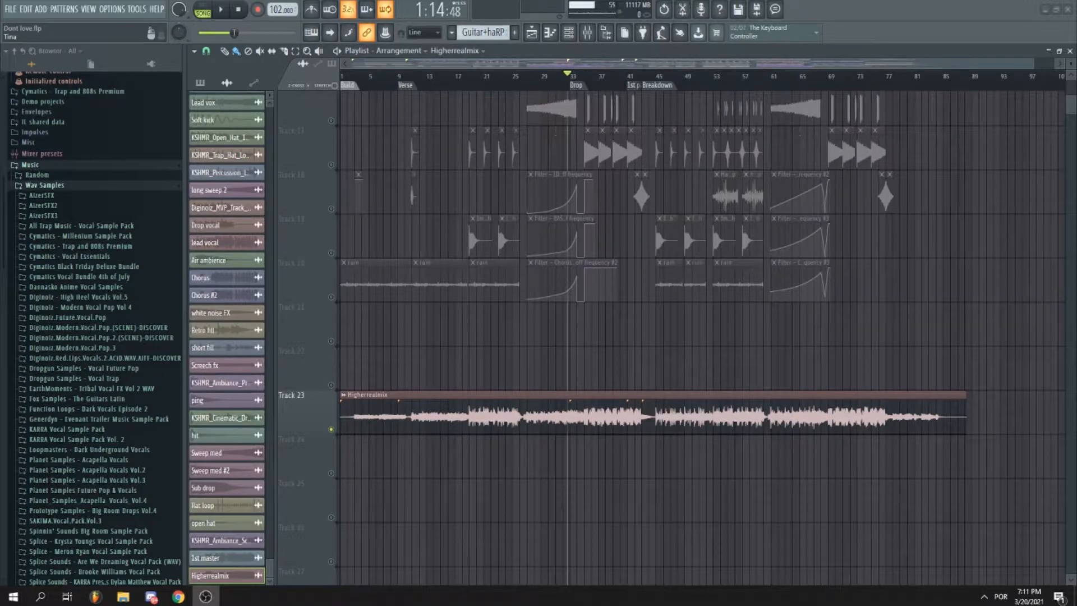
Open FabFilter Pro-Q 3 from the Master mixer track and place its window beside the mixer.
{"action": "scroll", "coordinate": [509, 322], "scroll_direction": "up", "scroll_amount": 5}
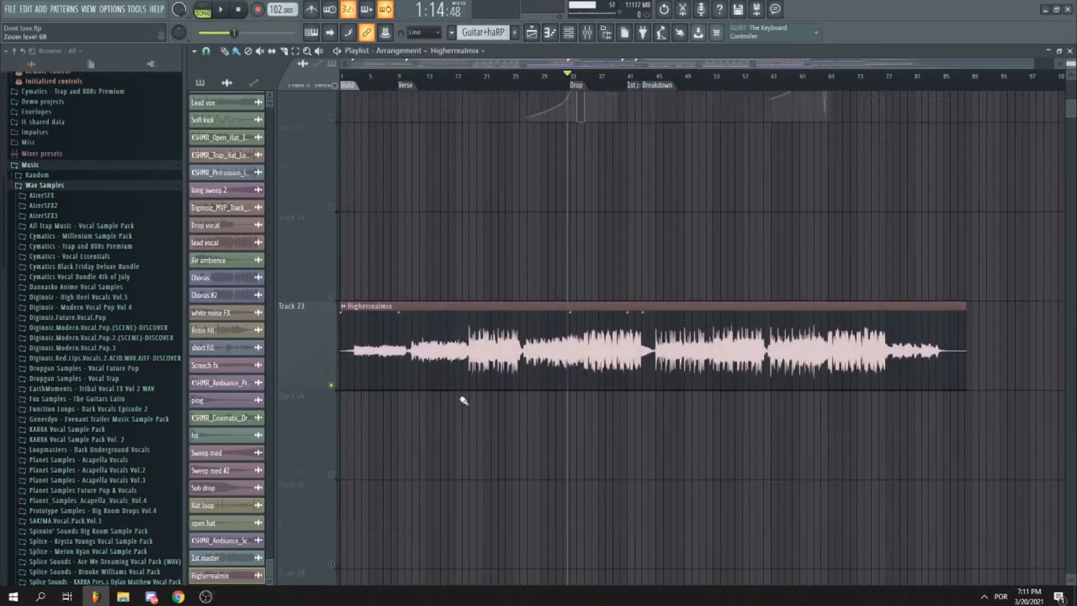
{"action": "scroll", "coordinate": [361, 228], "scroll_direction": "down", "scroll_amount": 3}
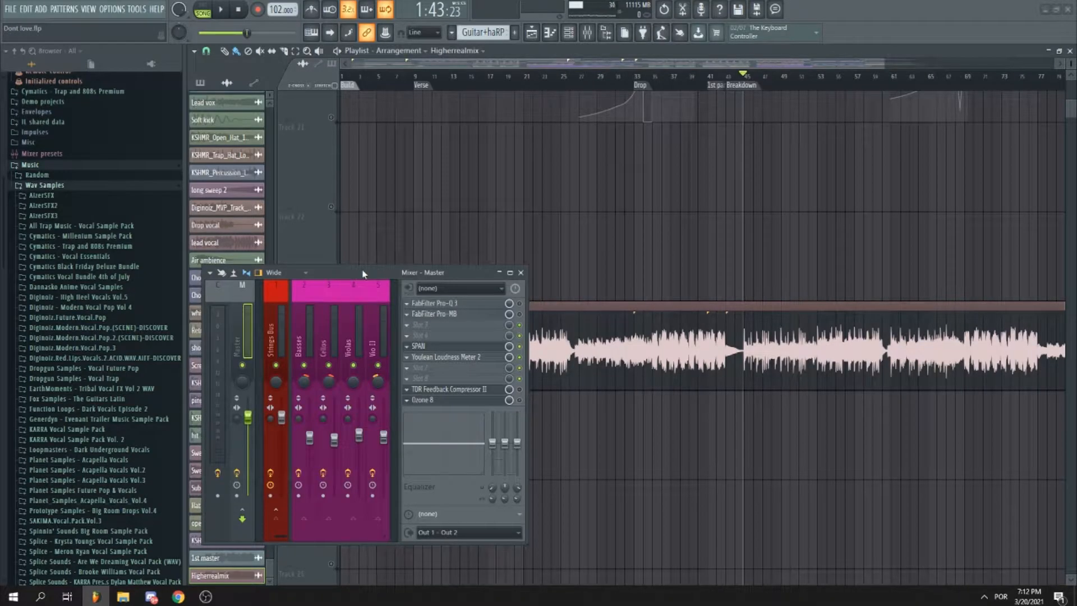
{"action": "left_click_drag", "start_coordinate": [363, 274], "coordinate": [398, 278]}
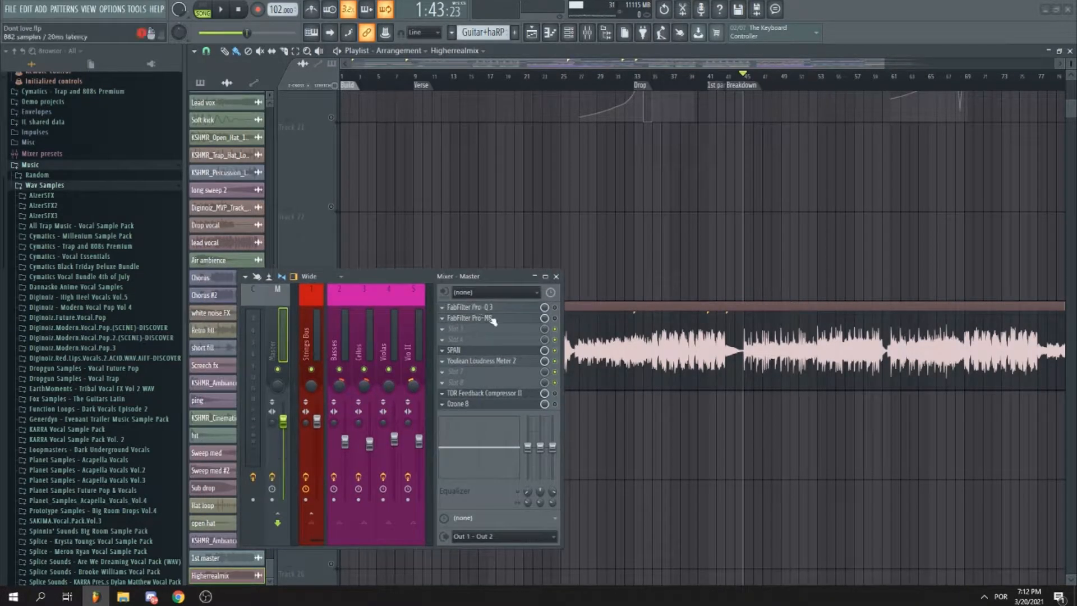
{"action": "left_click", "coordinate": [490, 309]}
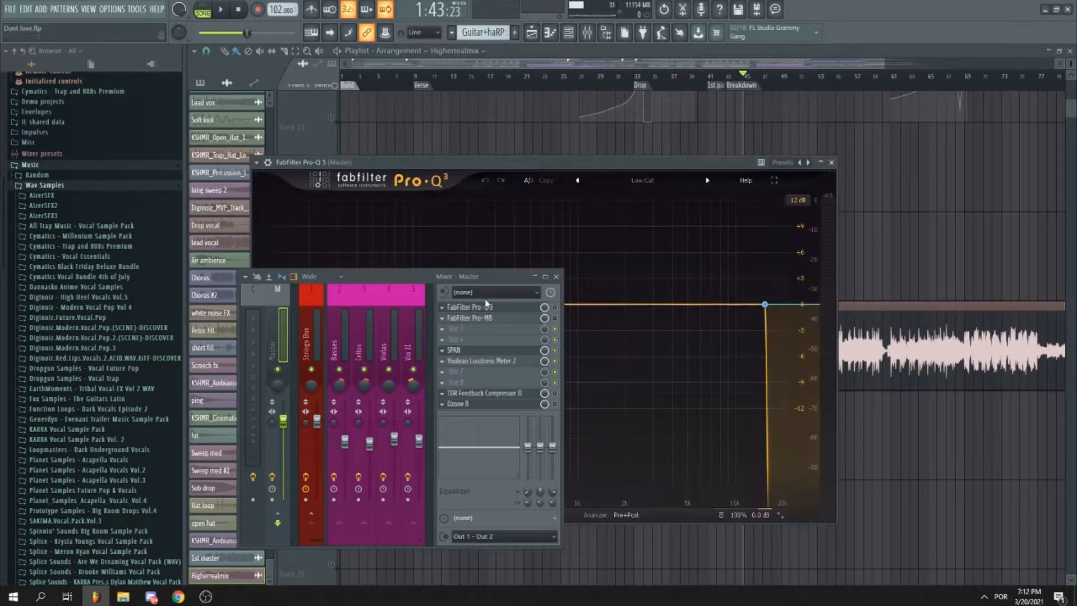
{"action": "left_click_drag", "start_coordinate": [466, 282], "coordinate": [990, 288]}
{"action": "left_click_drag", "start_coordinate": [673, 171], "coordinate": [584, 136]}
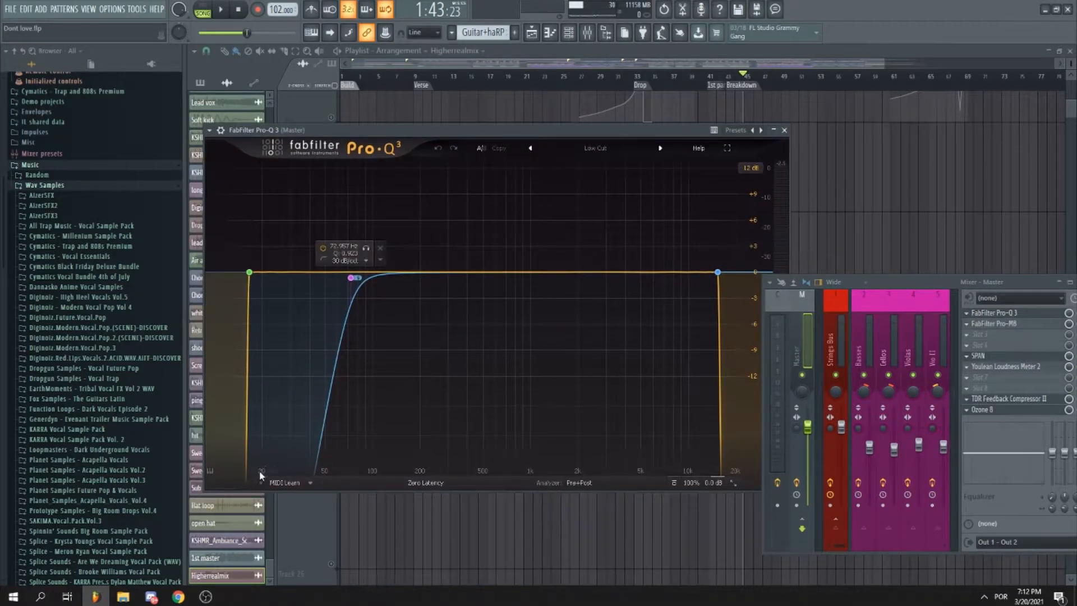
Set the Pro-Q 3 brickwall low cut to about 18.3 Hz and the brickwall high cut to about 15.09 kHz.
{"action": "left_click_drag", "start_coordinate": [249, 272], "coordinate": [255, 272]}
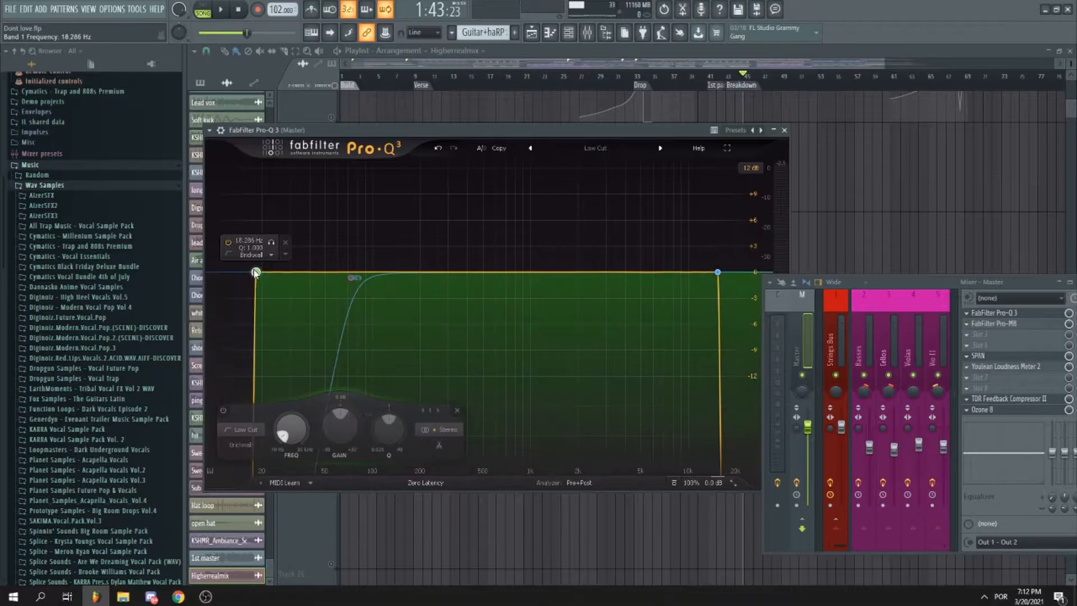
{"action": "left_click_drag", "start_coordinate": [560, 135], "coordinate": [513, 136]}
{"action": "left_click_drag", "start_coordinate": [671, 275], "coordinate": [670, 275]}
{"action": "left_click_drag", "start_coordinate": [589, 134], "coordinate": [670, 111]}
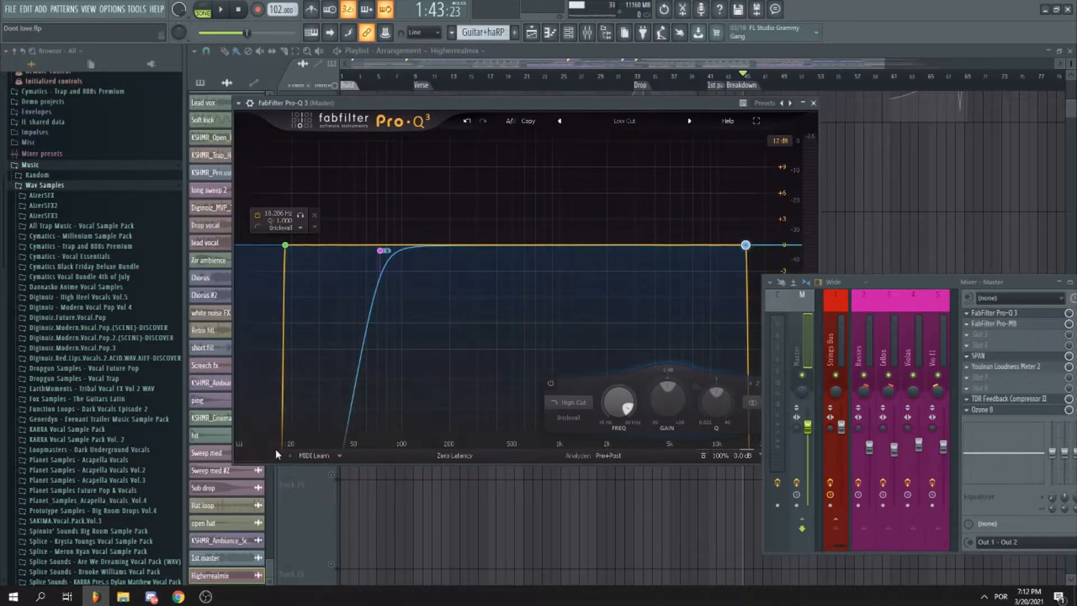
{"action": "left_click_drag", "start_coordinate": [543, 104], "coordinate": [512, 80]}
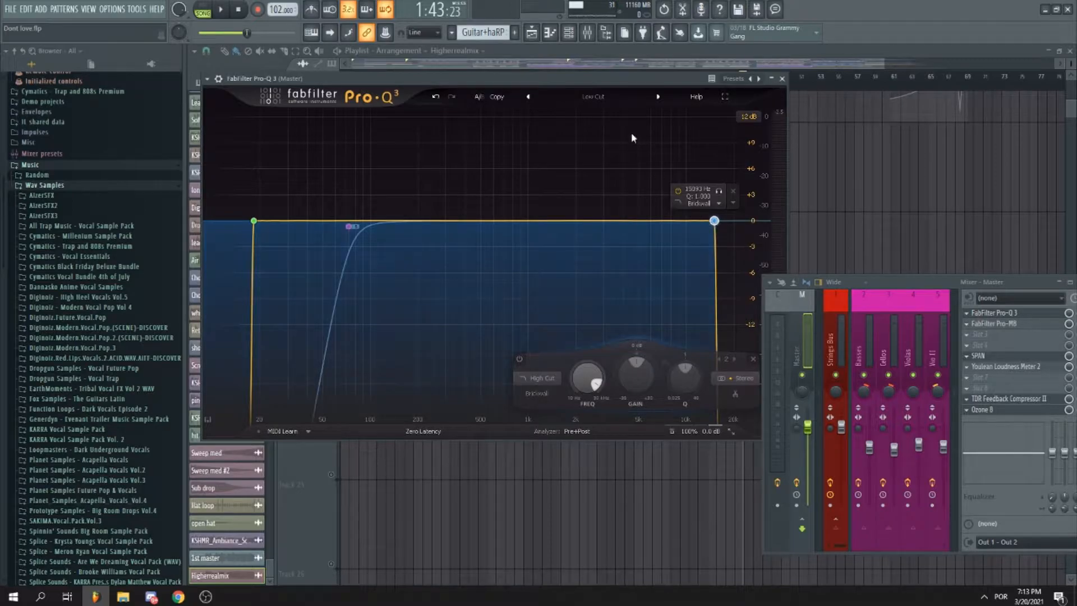
{"action": "left_click_drag", "start_coordinate": [628, 78], "coordinate": [611, 92]}
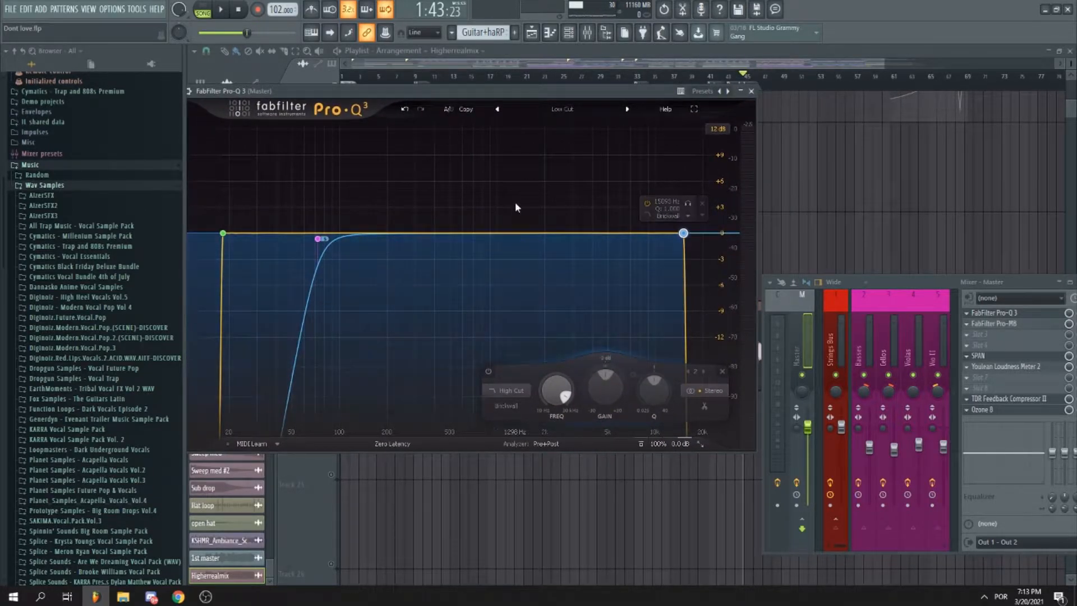
Steepen the side-channel low cut band to 36 dB/oct and nudge its cutoff frequency slightly lower.
{"action": "left_click", "coordinate": [317, 237]}
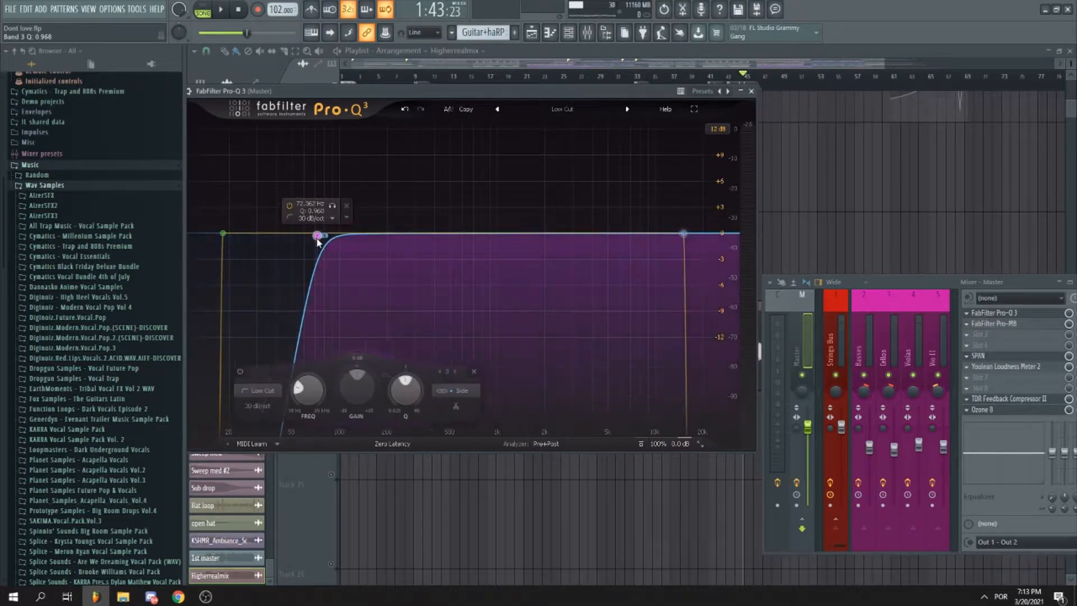
{"action": "scroll", "coordinate": [318, 240], "scroll_direction": "up", "scroll_amount": 1}
{"action": "left_click_drag", "start_coordinate": [318, 239], "coordinate": [317, 241]}
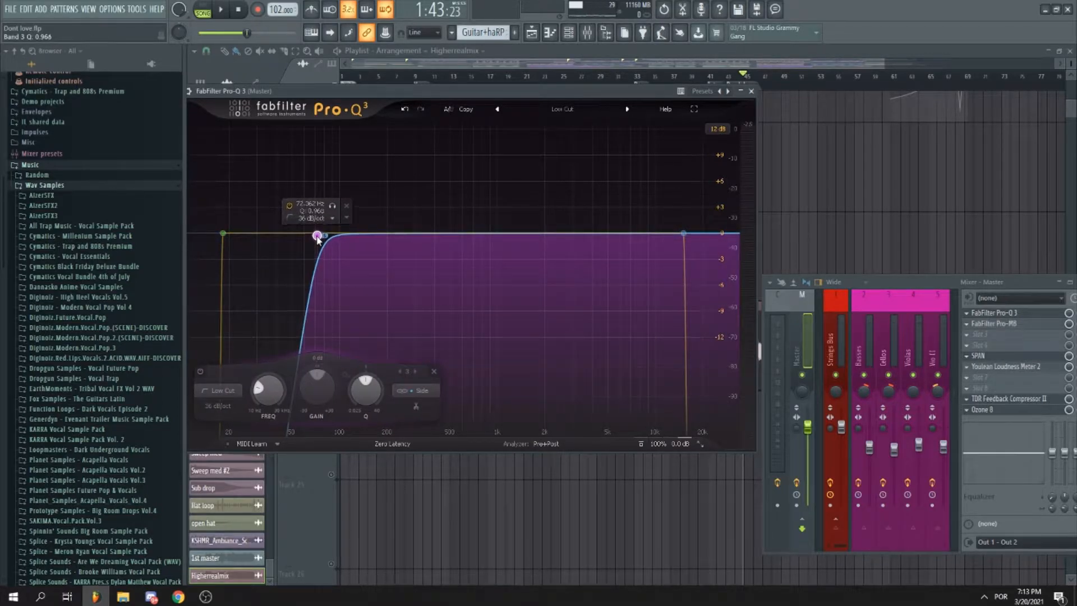
{"action": "double_click", "coordinate": [318, 238]}
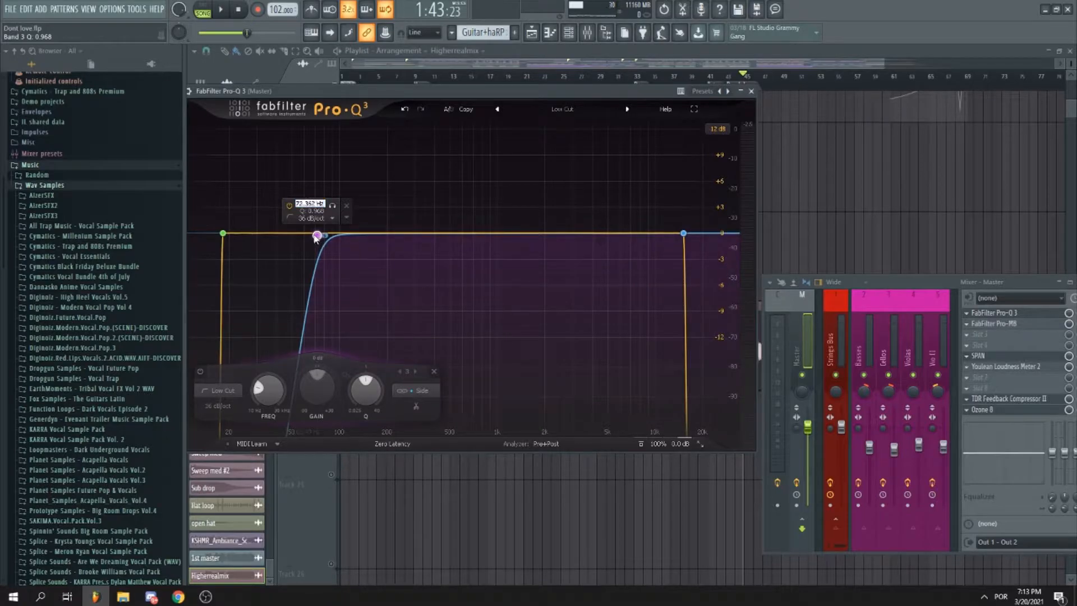
{"action": "left_click", "coordinate": [318, 238]}
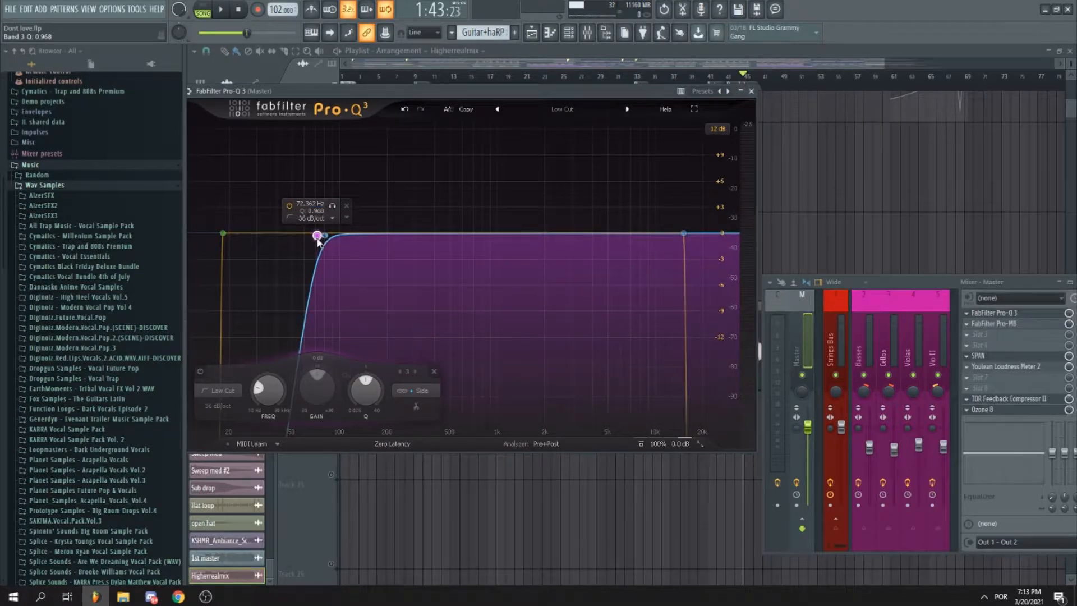
{"action": "left_click_drag", "start_coordinate": [318, 240], "coordinate": [322, 240]}
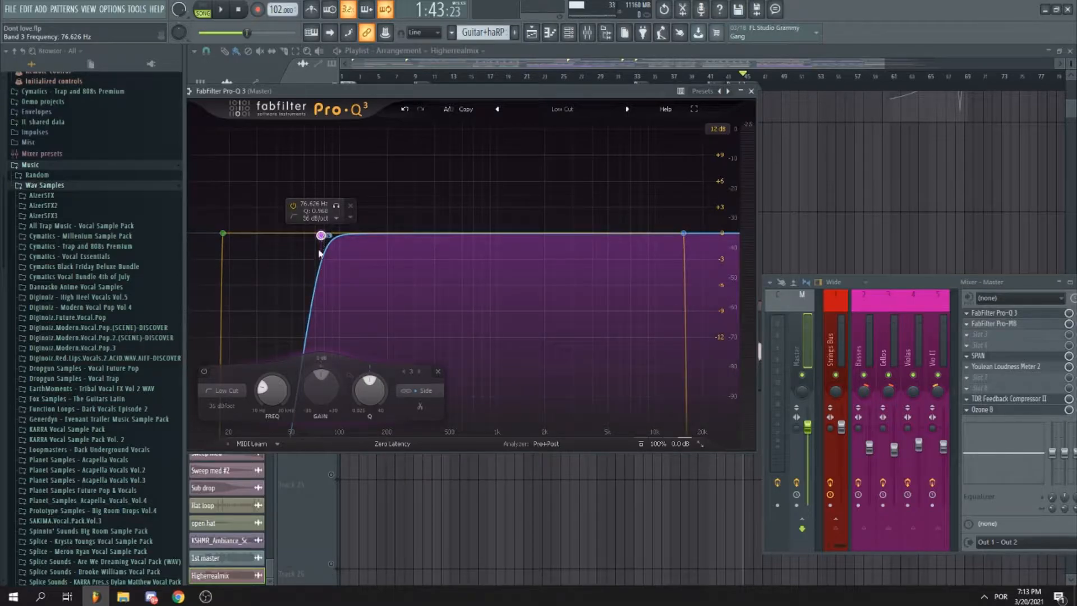
{"action": "mouse_move", "coordinate": [321, 236]}
{"action": "left_mouse_down"}
{"action": "mouse_move", "coordinate": [289, 236]}
{"action": "mouse_move", "coordinate": [322, 240]}
{"action": "left_mouse_up"}
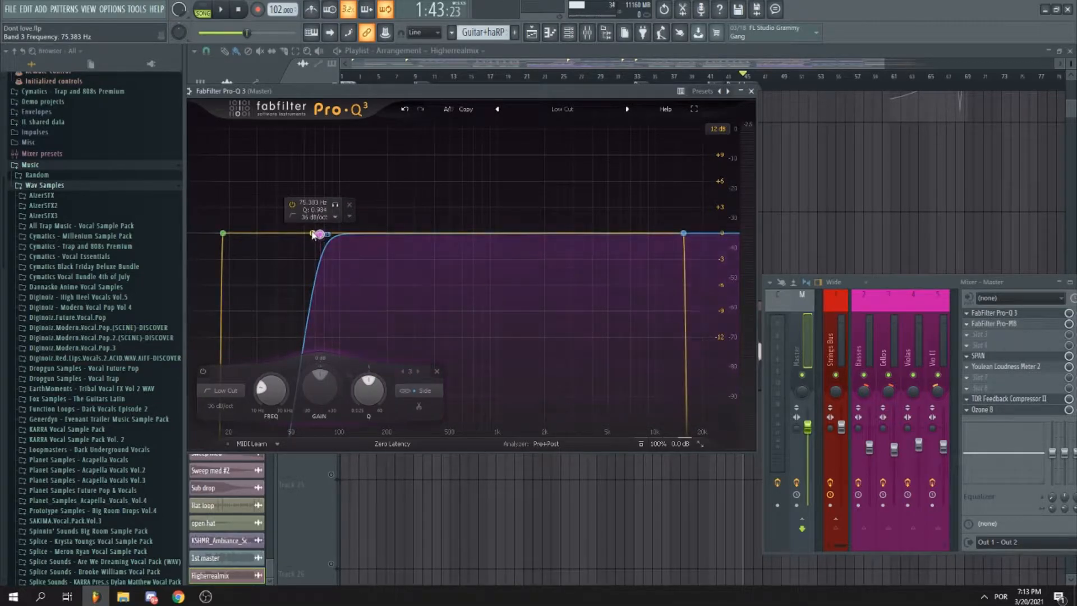
{"action": "left_click_drag", "start_coordinate": [319, 241], "coordinate": [312, 239]}
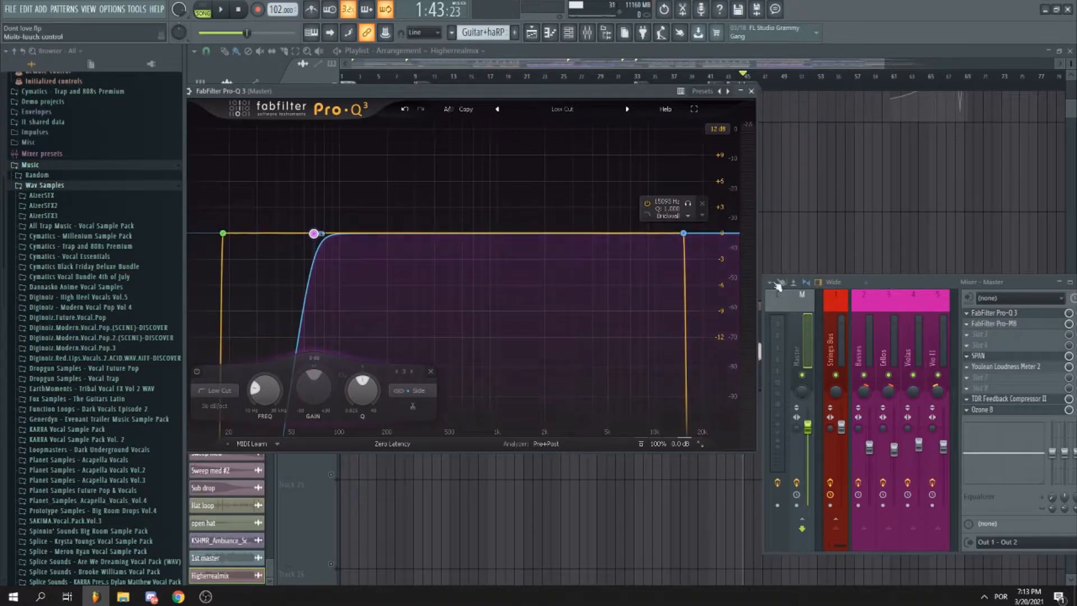
Enable the Pro-Q 3 slot on the Master track and close the equalizer window.
{"action": "left_click_drag", "start_coordinate": [1004, 282], "coordinate": [680, 240]}
{"action": "left_click_drag", "start_coordinate": [599, 242], "coordinate": [912, 195]}
{"action": "left_click_drag", "start_coordinate": [599, 95], "coordinate": [631, 96]}
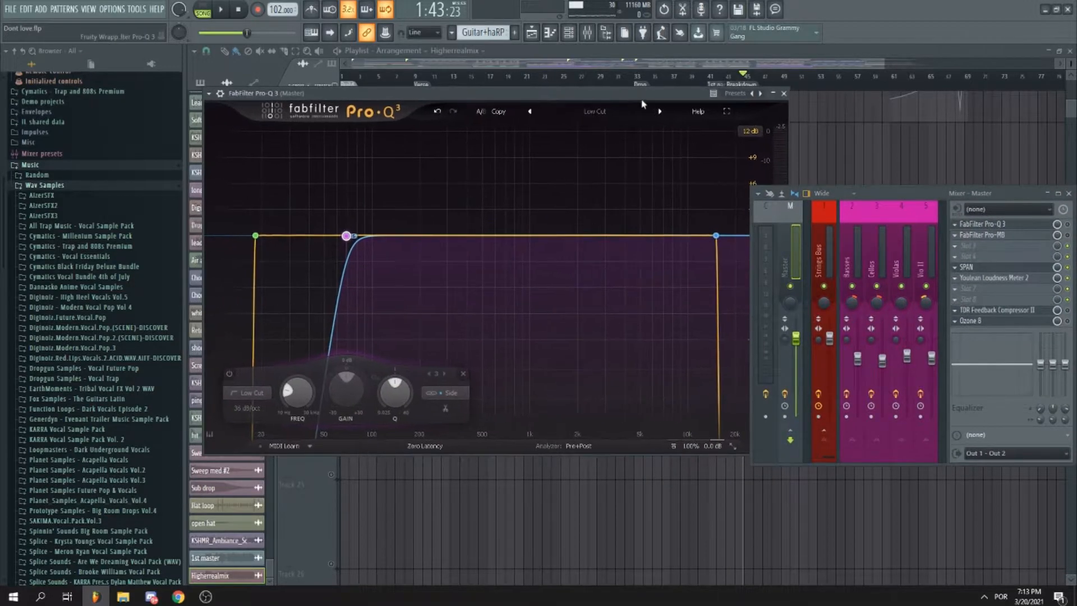
{"action": "left_click_drag", "start_coordinate": [993, 193], "coordinate": [707, 243]}
{"action": "left_click", "coordinate": [781, 274]}
{"action": "left_click_drag", "start_coordinate": [612, 94], "coordinate": [536, 102]}
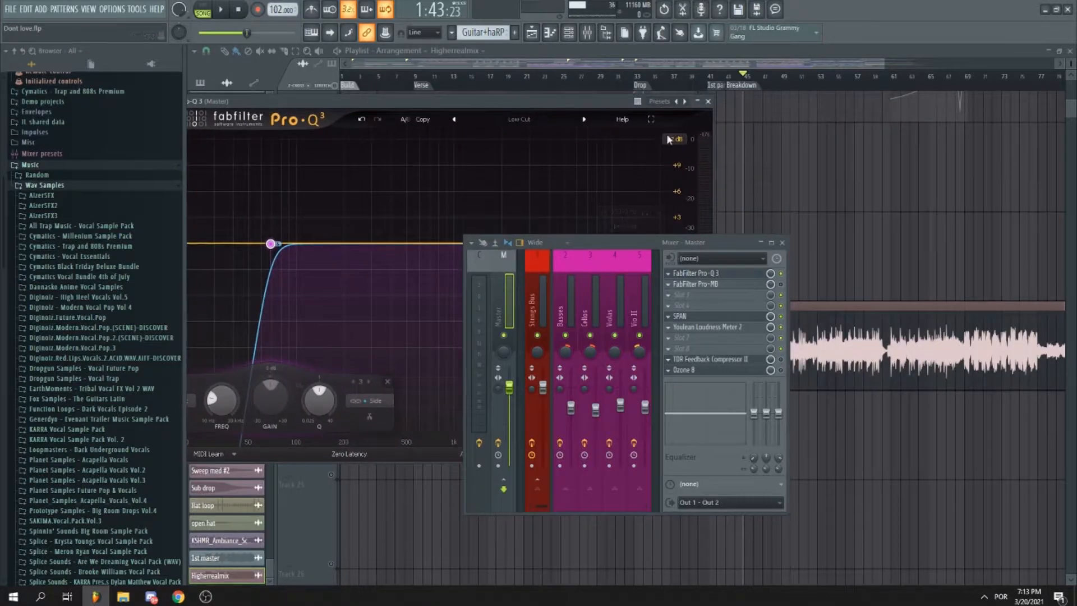
{"action": "left_click", "coordinate": [709, 102]}
Open FabFilter Pro-MB from the Master track and arrange it beside the mixer.
{"action": "left_click_drag", "start_coordinate": [738, 296], "coordinate": [832, 299]}
{"action": "left_click", "coordinate": [816, 287]}
{"action": "left_click_drag", "start_coordinate": [678, 261], "coordinate": [900, 246]}
{"action": "left_click_drag", "start_coordinate": [633, 181], "coordinate": [656, 172]}
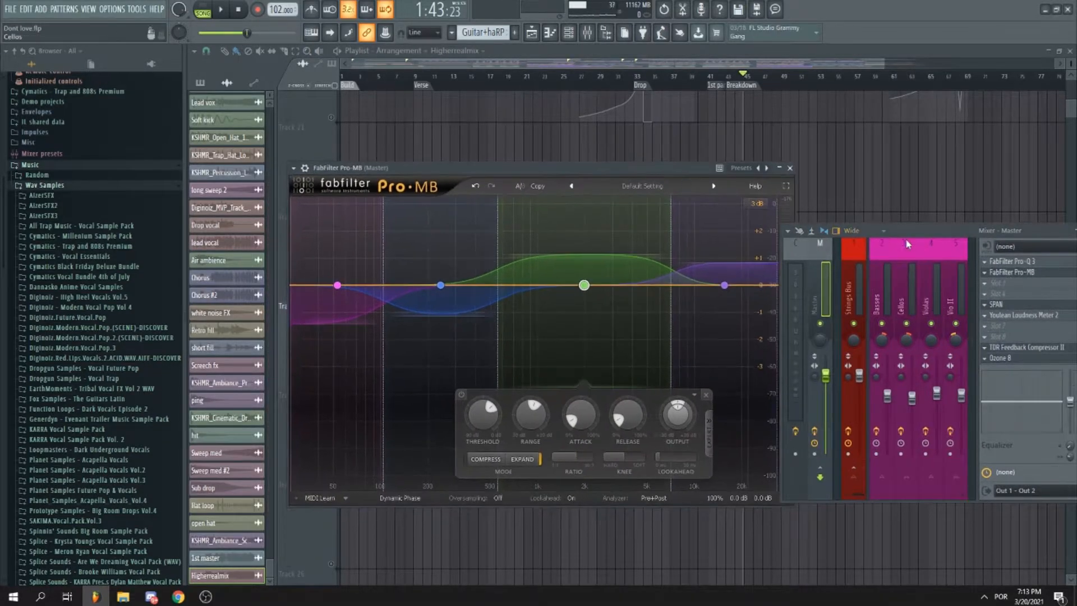
{"action": "left_click_drag", "start_coordinate": [905, 232], "coordinate": [954, 220]}
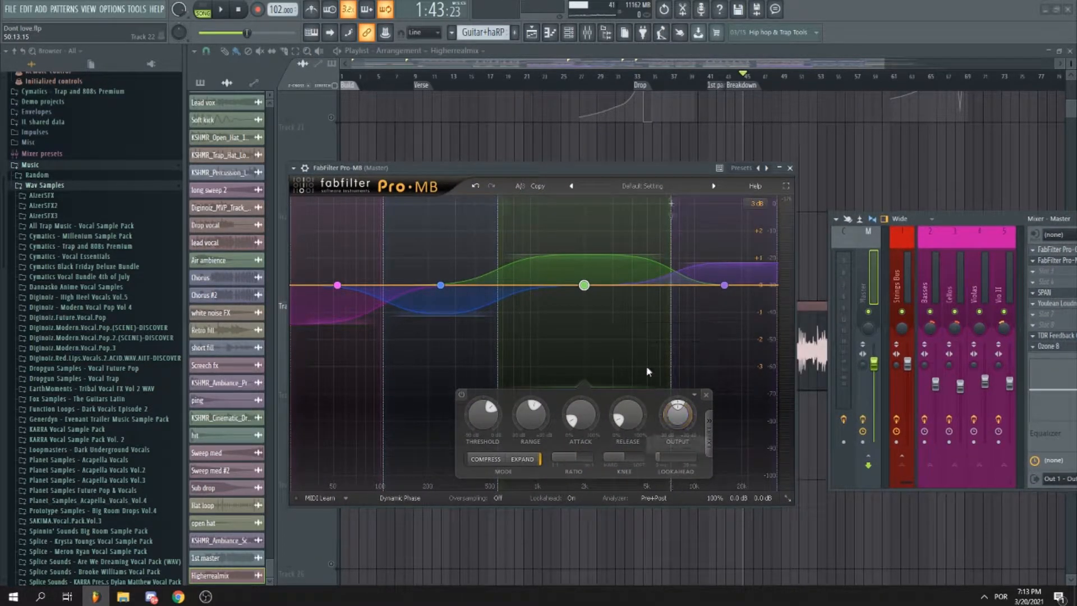
Set the range of Pro-MB's lowest band to about -1.16 dB, keeping the plugin and mixer windows side by side.
{"action": "mouse_move", "coordinate": [342, 324]}
{"action": "left_mouse_down"}
{"action": "mouse_move", "coordinate": [338, 305]}
{"action": "mouse_move", "coordinate": [356, 317]}
{"action": "left_mouse_up"}
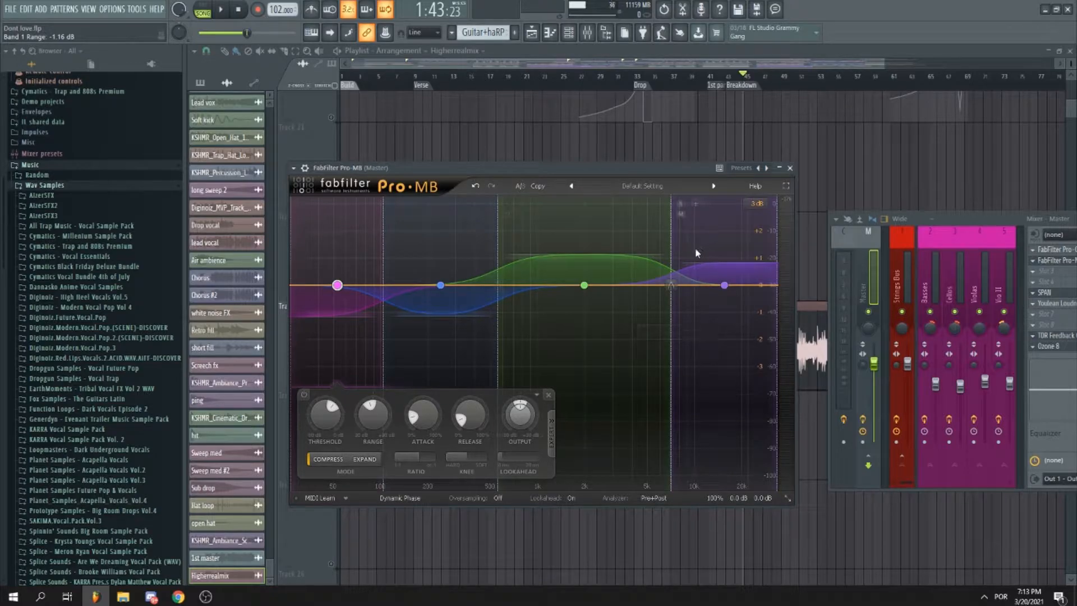
{"action": "left_click_drag", "start_coordinate": [443, 183], "coordinate": [449, 173]}
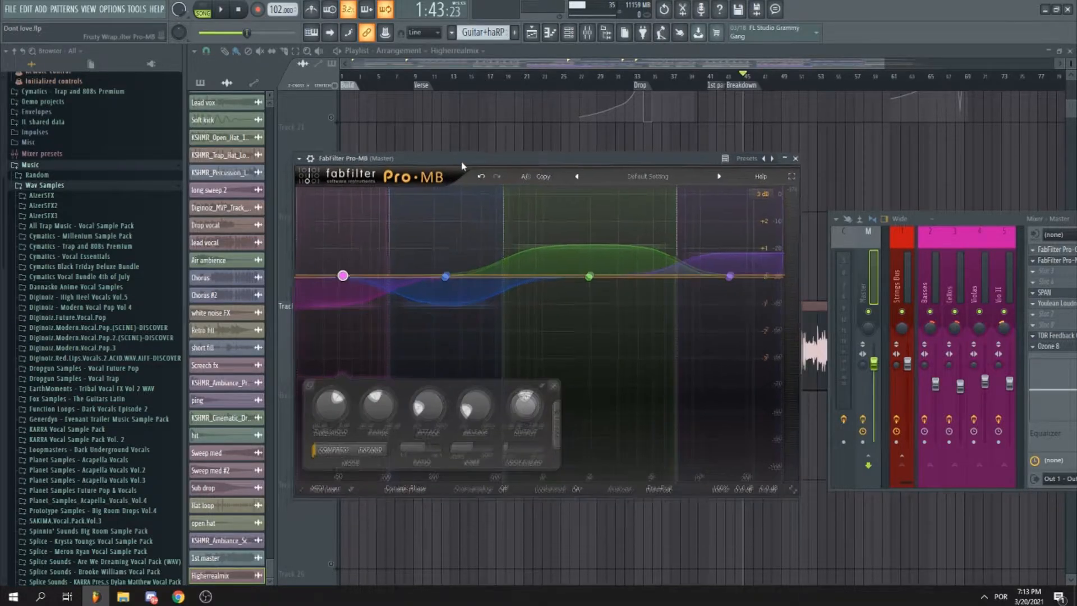
{"action": "left_click_drag", "start_coordinate": [934, 217], "coordinate": [850, 221]}
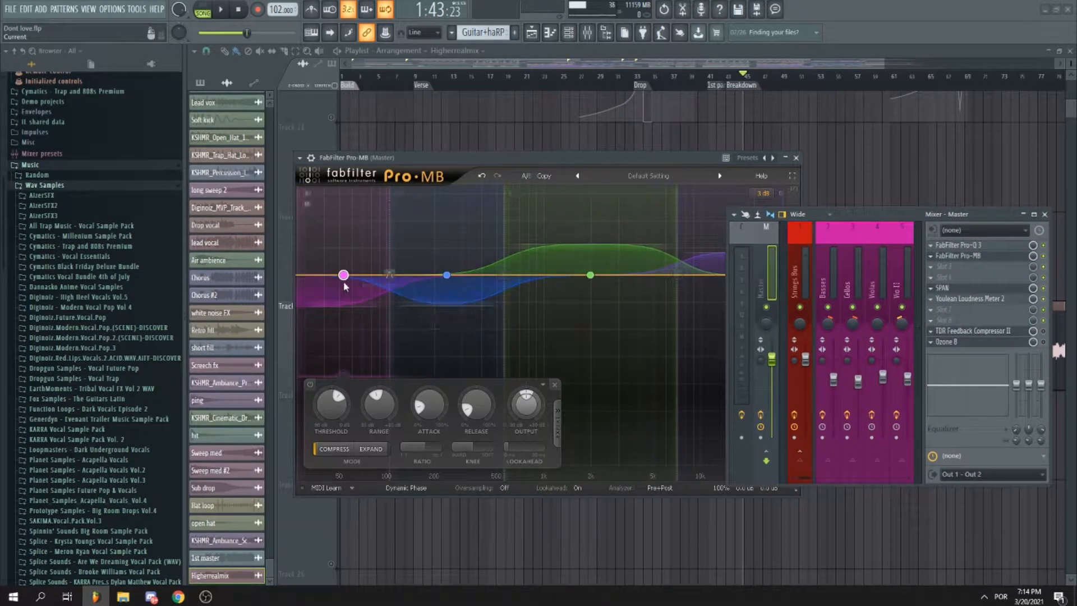
{"action": "left_click_drag", "start_coordinate": [462, 184], "coordinate": [453, 190]}
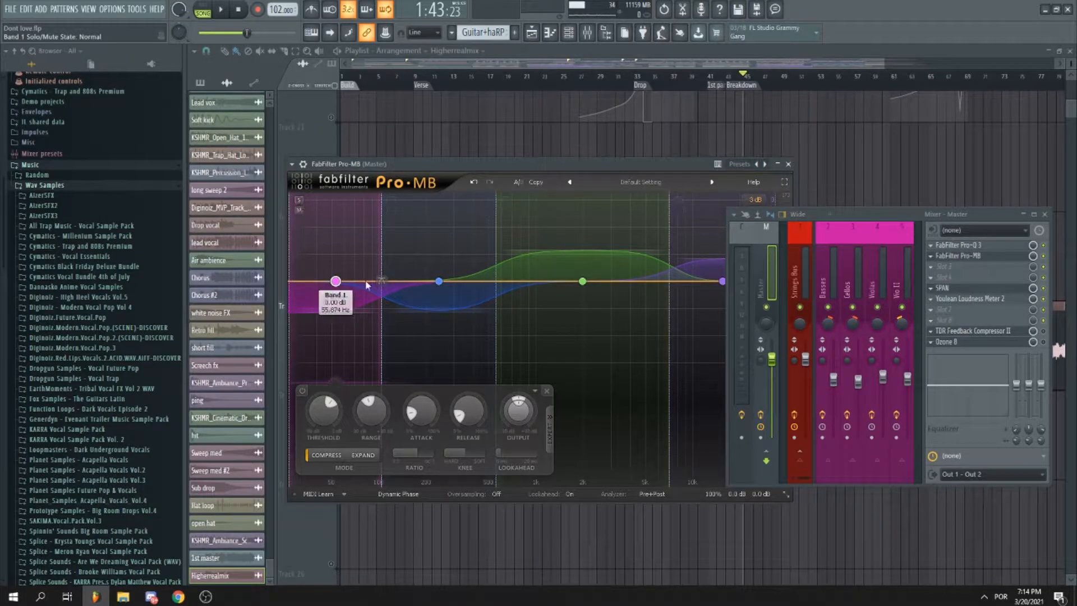
{"action": "left_click_drag", "start_coordinate": [615, 169], "coordinate": [641, 173]}
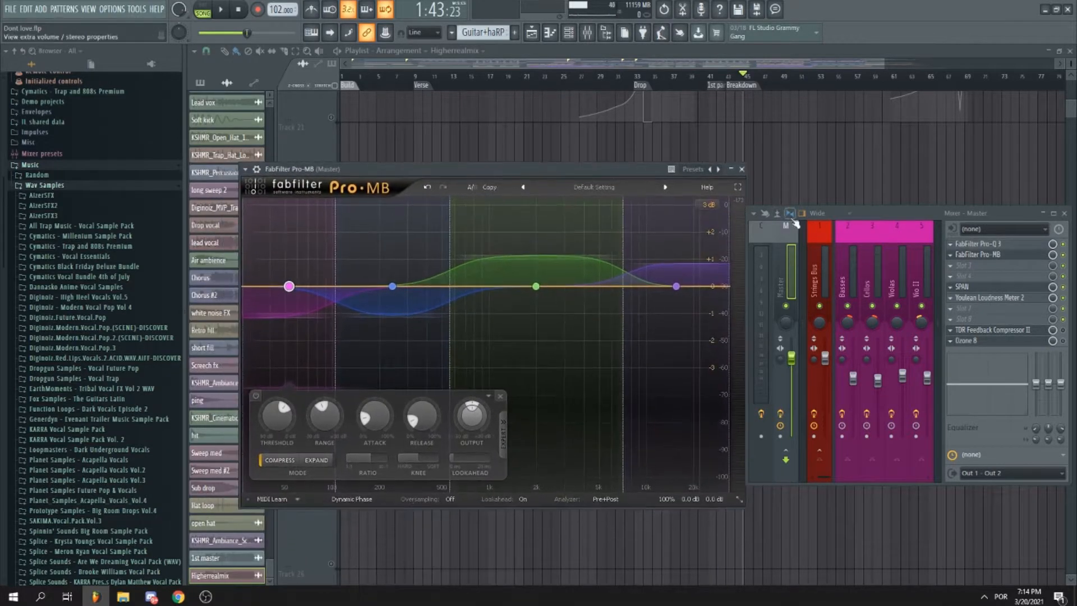
Start playback just after the Drop marker with the Master's Pro-MB window open.
{"action": "left_click_drag", "start_coordinate": [894, 221], "coordinate": [871, 246]}
{"action": "left_click", "coordinate": [622, 83]}
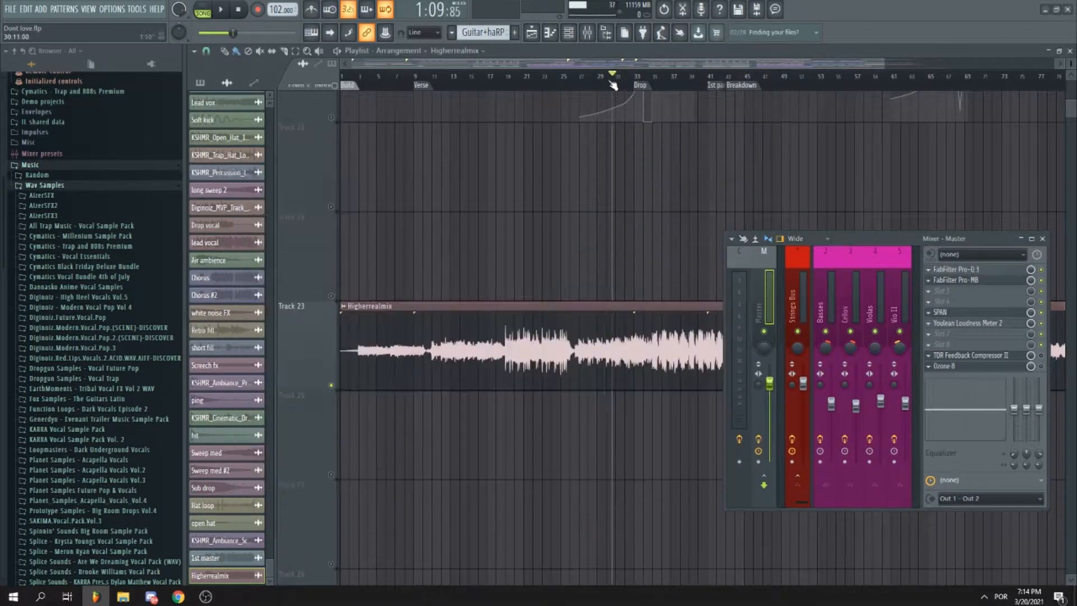
{"action": "left_click_drag", "start_coordinate": [624, 84], "coordinate": [651, 83]}
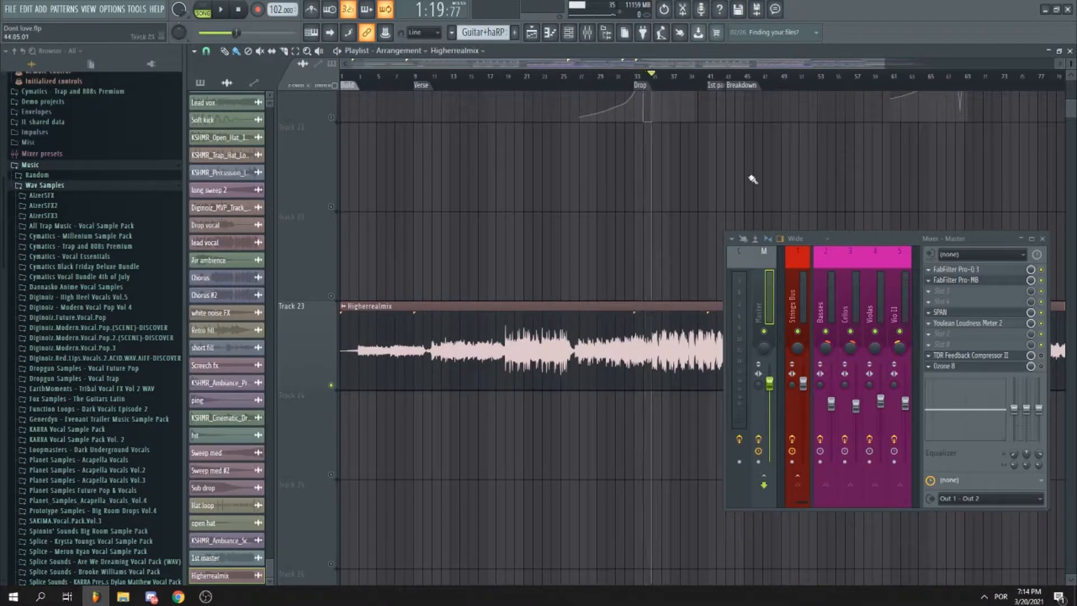
{"action": "left_click", "coordinate": [966, 281]}
{"action": "key", "text": "space"}
{"action": "left_click_drag", "start_coordinate": [900, 239], "coordinate": [940, 232]}
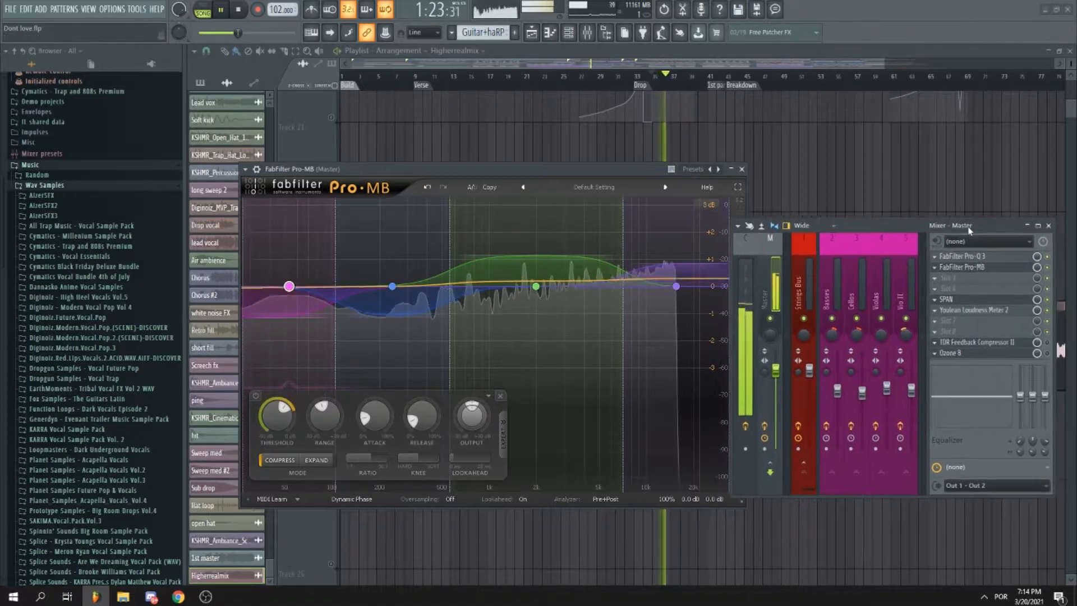
Compare the master with Pro-MB bypassed and enabled twice, leave it enabled, and stop playback.
{"action": "left_click", "coordinate": [1048, 268]}
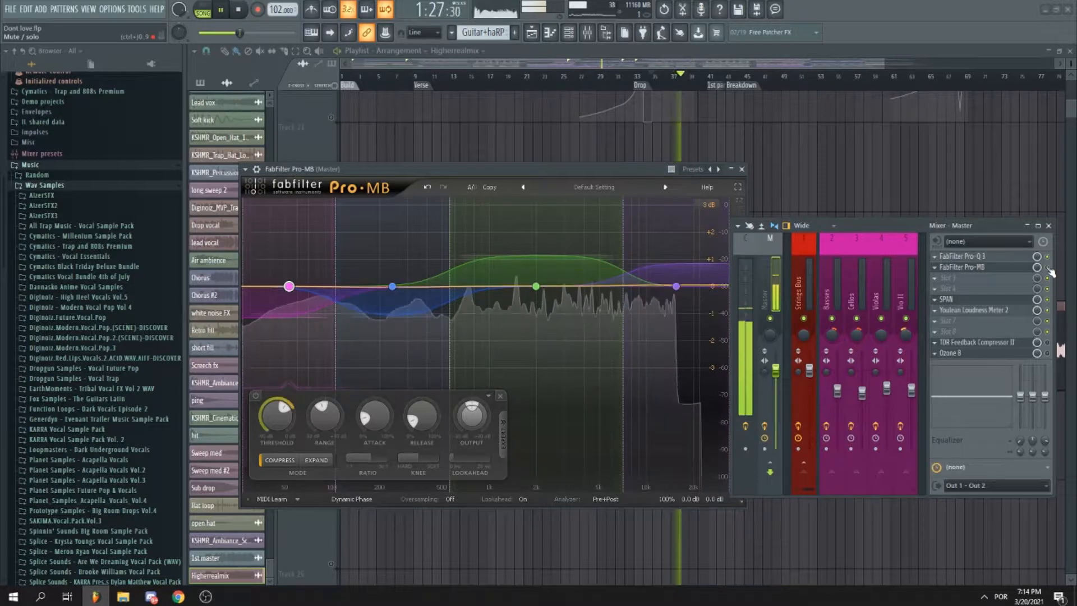
{"action": "left_click", "coordinate": [1048, 267]}
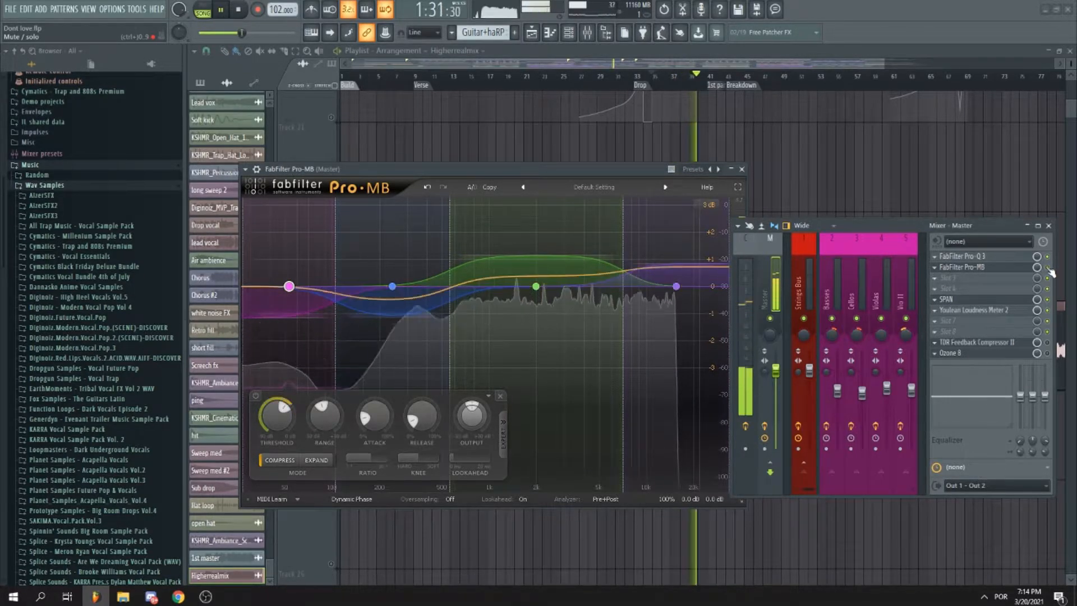
{"action": "left_click", "coordinate": [1048, 268]}
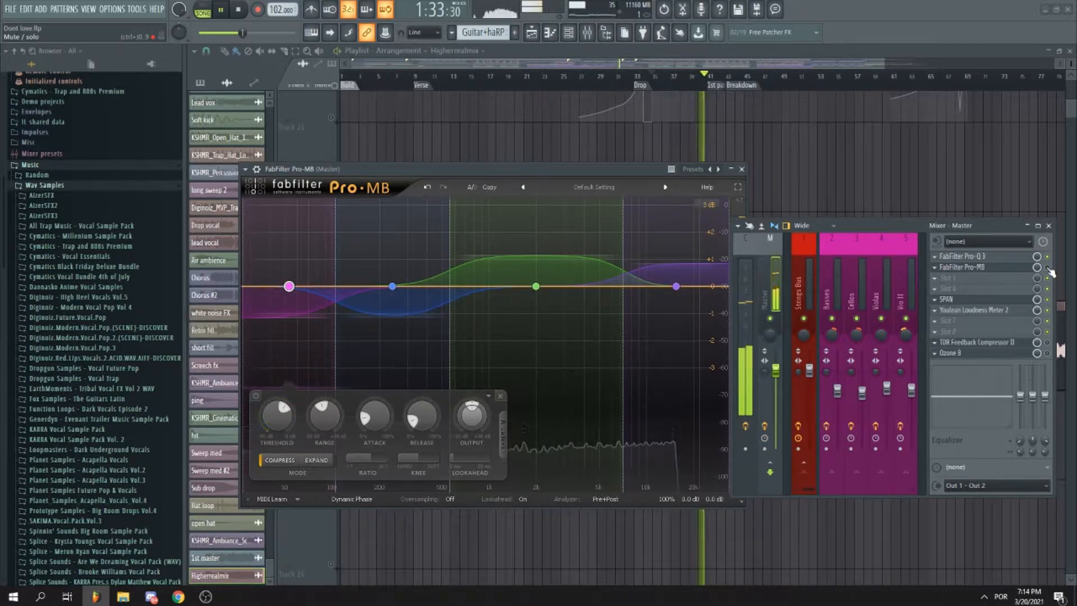
{"action": "left_click", "coordinate": [1048, 268]}
{"action": "key", "text": "space"}
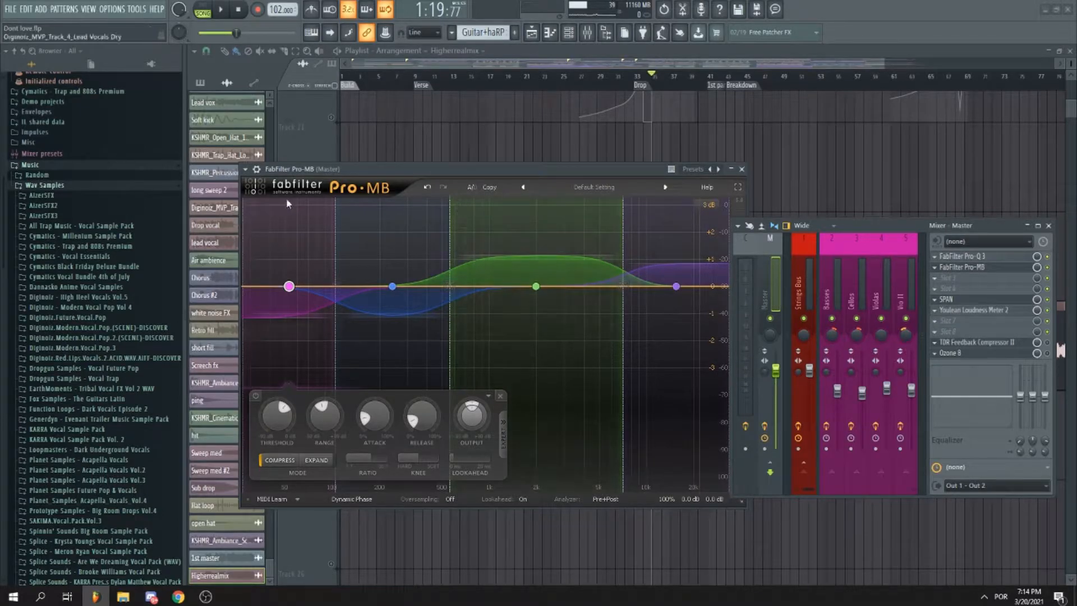
Close Pro-MB and open TDR Feedback Compressor II from the Master track.
{"action": "left_click_drag", "start_coordinate": [414, 173], "coordinate": [413, 173]}
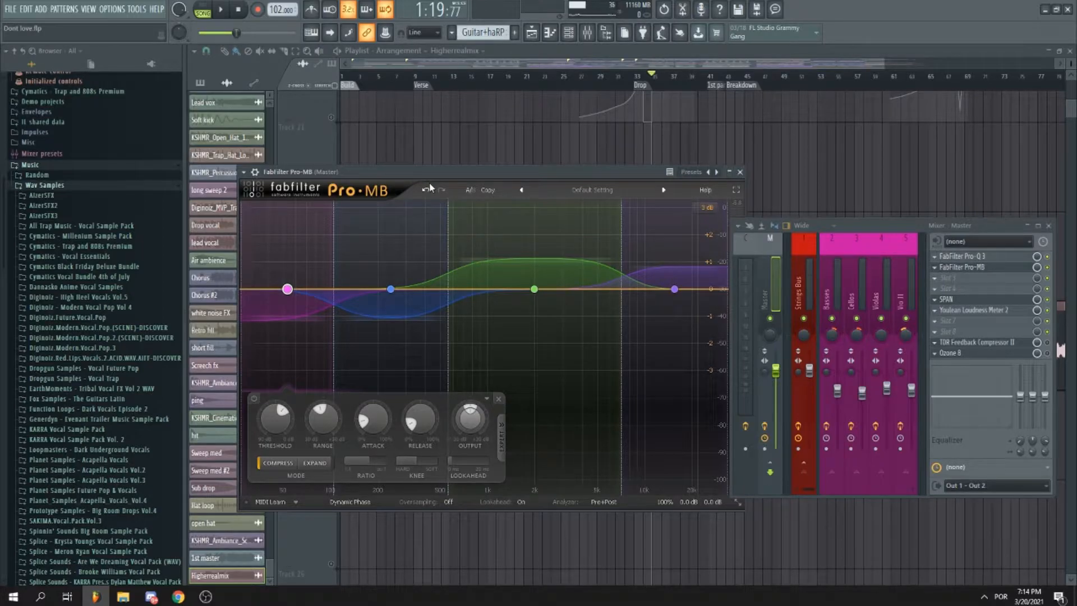
{"action": "left_click", "coordinate": [740, 172]}
{"action": "left_click_drag", "start_coordinate": [983, 227], "coordinate": [861, 192]}
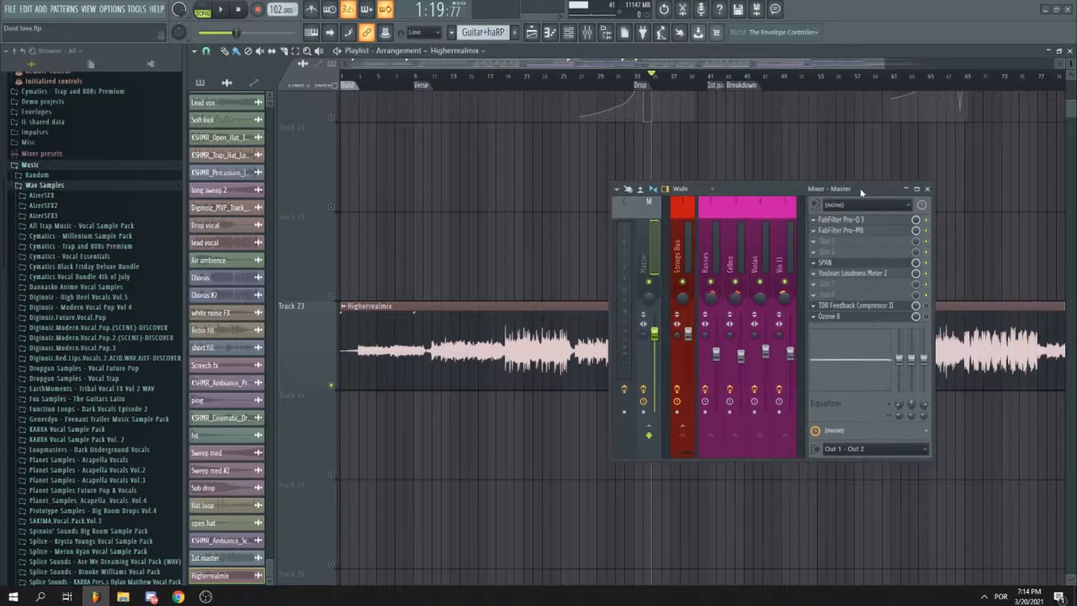
{"action": "left_click", "coordinate": [887, 308]}
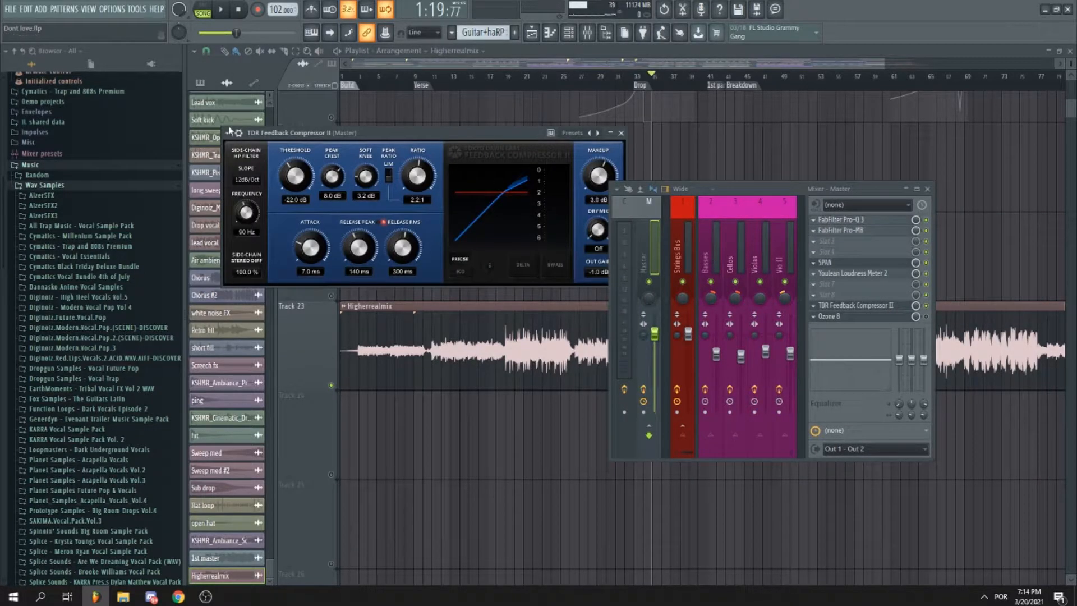
Look through the mastering presets of TDR Feedback Compressor II and arrange its window beside the mixer.
{"action": "left_click_drag", "start_coordinate": [339, 136], "coordinate": [335, 181]}
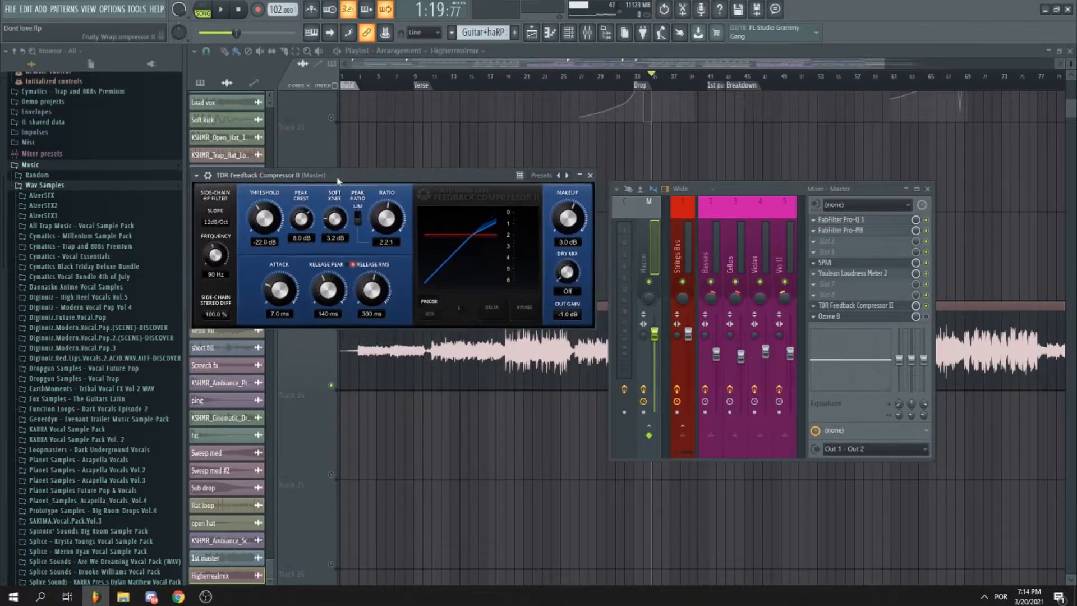
{"action": "left_click", "coordinate": [196, 175]}
{"action": "mouse_move", "coordinate": [293, 230]}
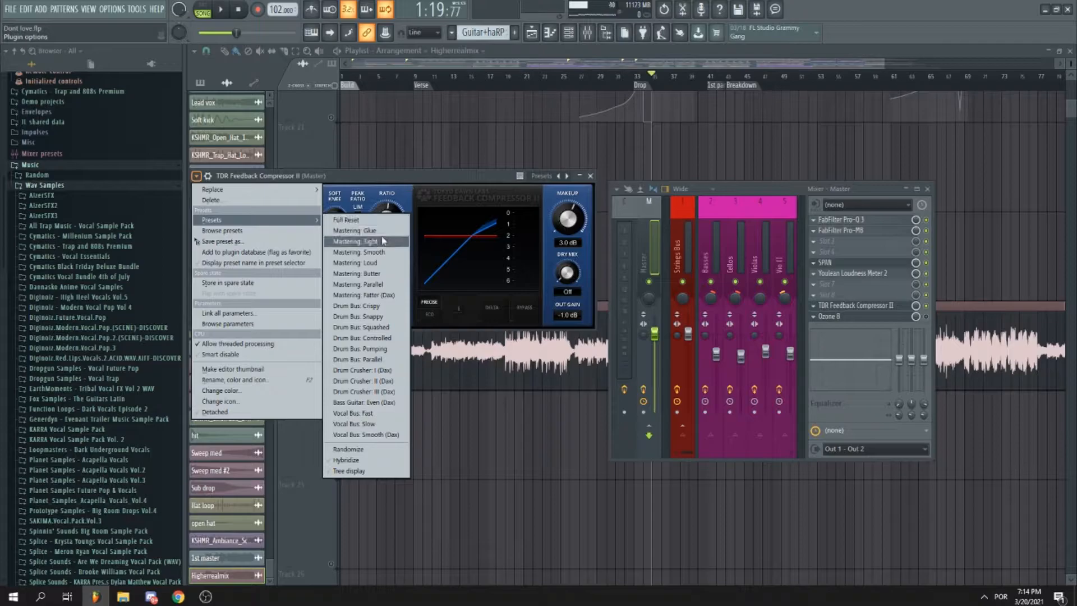
{"action": "left_click", "coordinate": [418, 175]}
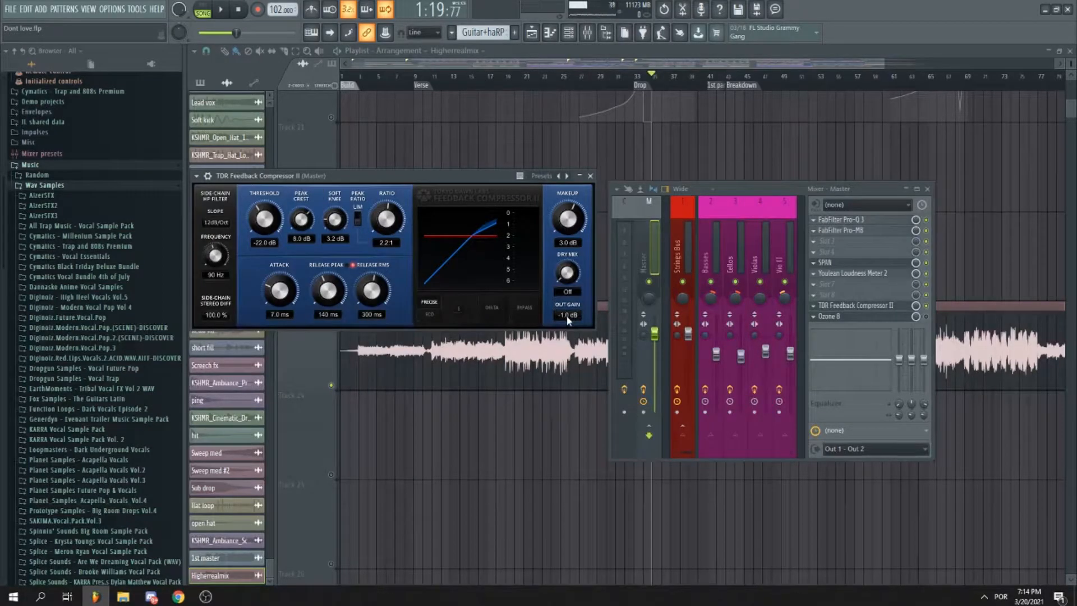
{"action": "left_click_drag", "start_coordinate": [451, 183], "coordinate": [500, 197]}
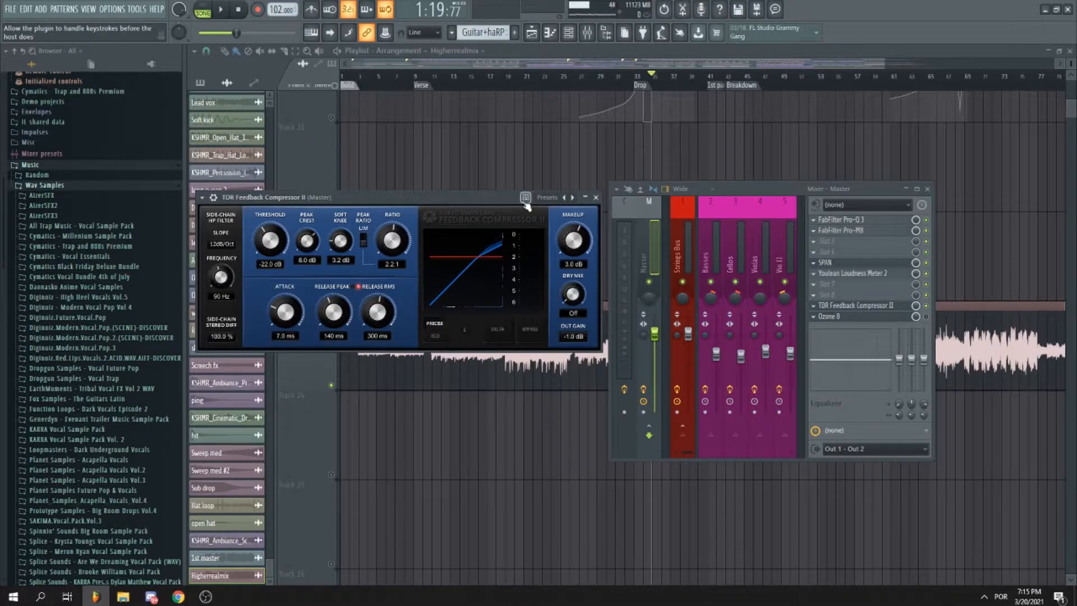
{"action": "left_click_drag", "start_coordinate": [763, 189], "coordinate": [821, 166]}
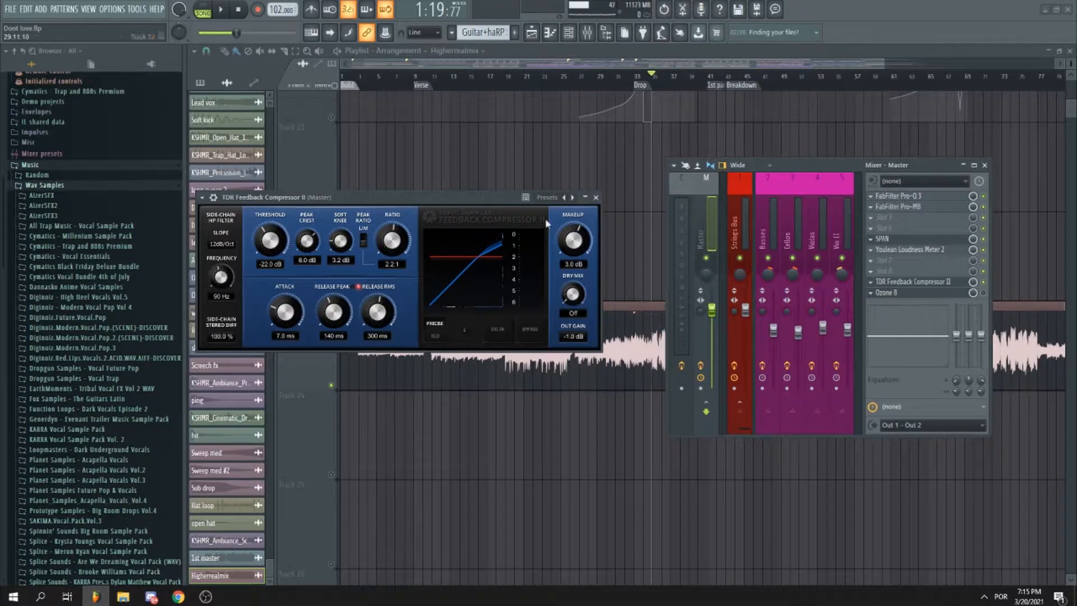
Play the track from the Drop marker, compare the master with TDR Feedback Compressor II bypassed and enabled, and stop playback.
{"action": "left_click", "coordinate": [661, 87]}
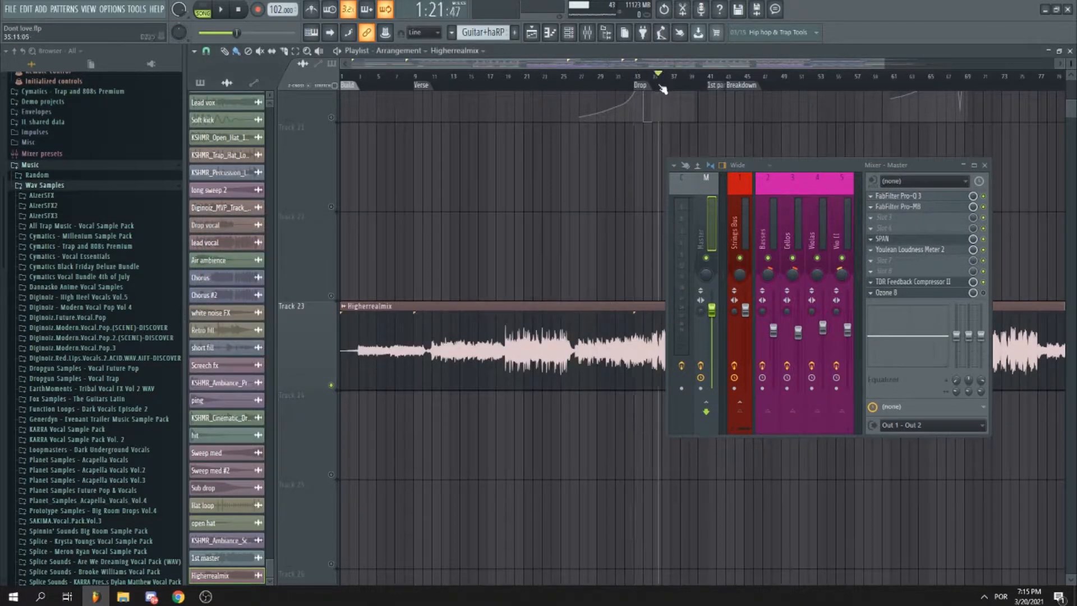
{"action": "left_click_drag", "start_coordinate": [653, 84], "coordinate": [634, 84]}
{"action": "key", "text": "space"}
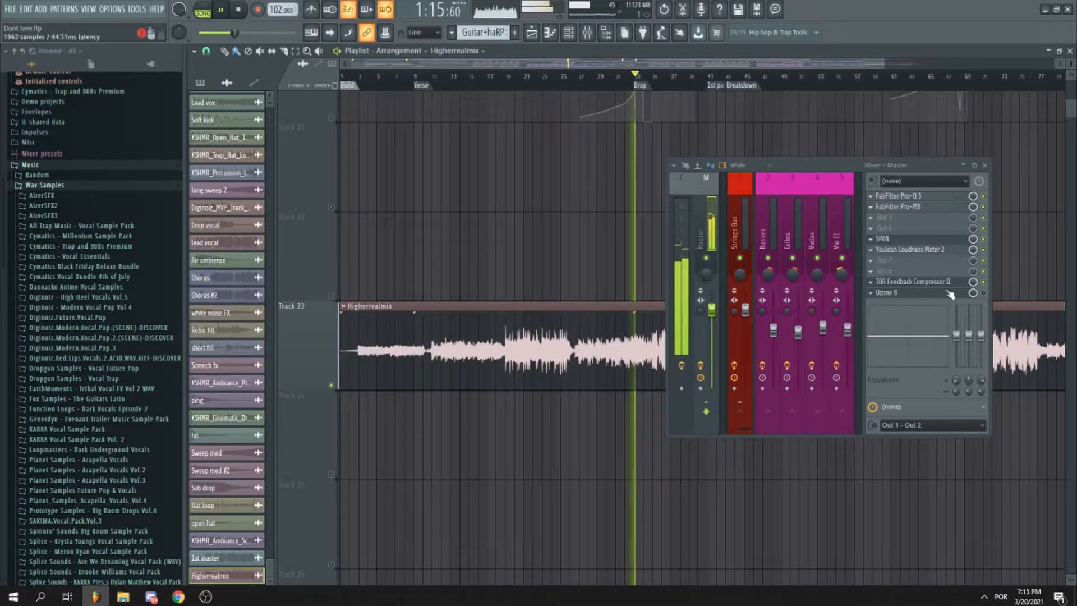
{"action": "left_click", "coordinate": [986, 284]}
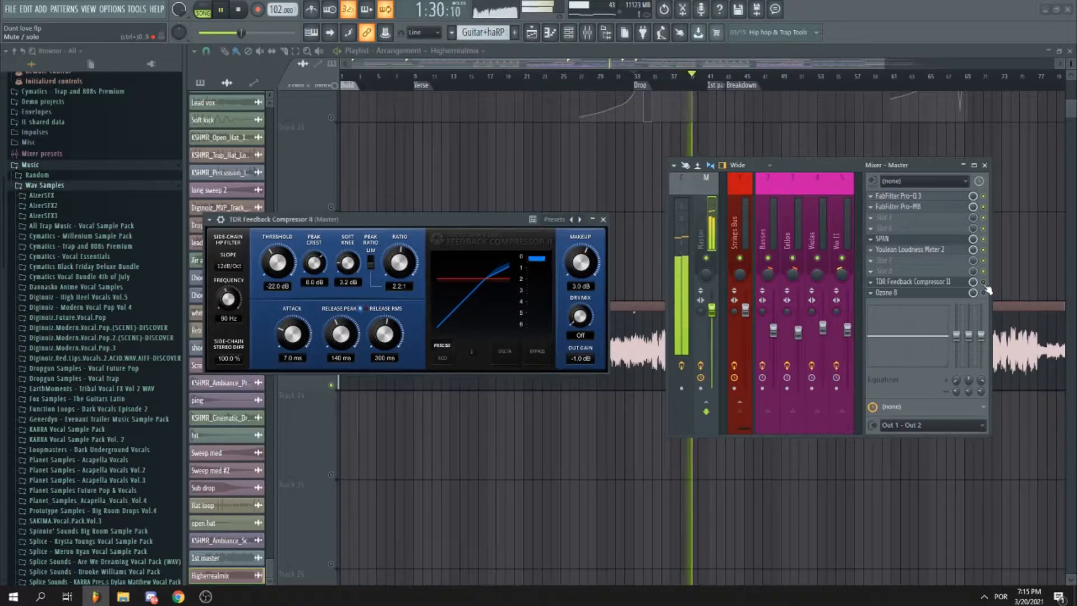
{"action": "left_click", "coordinate": [984, 283]}
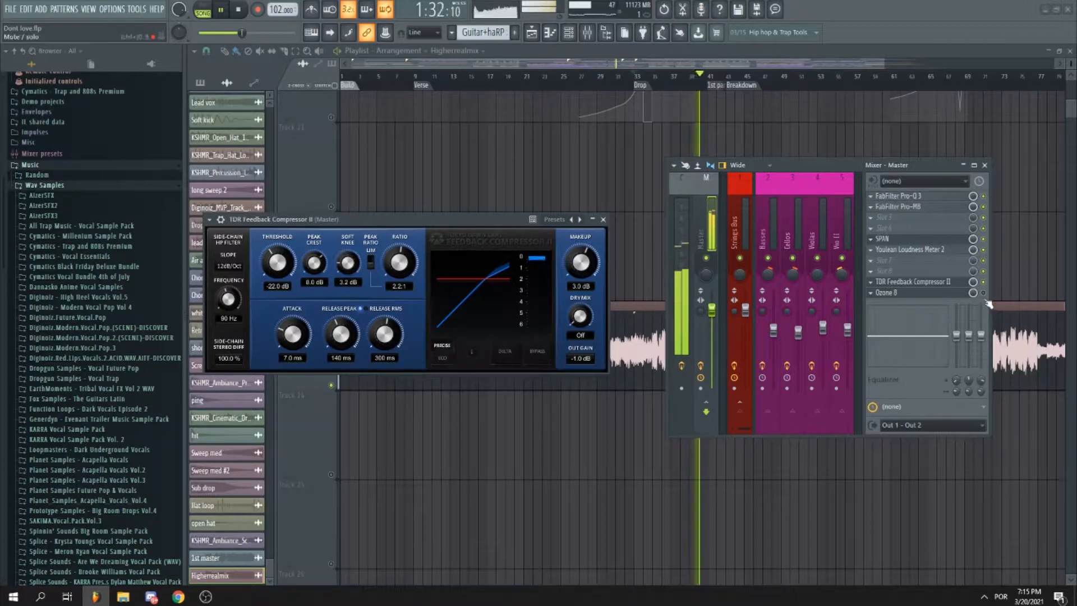
{"action": "key", "text": "space"}
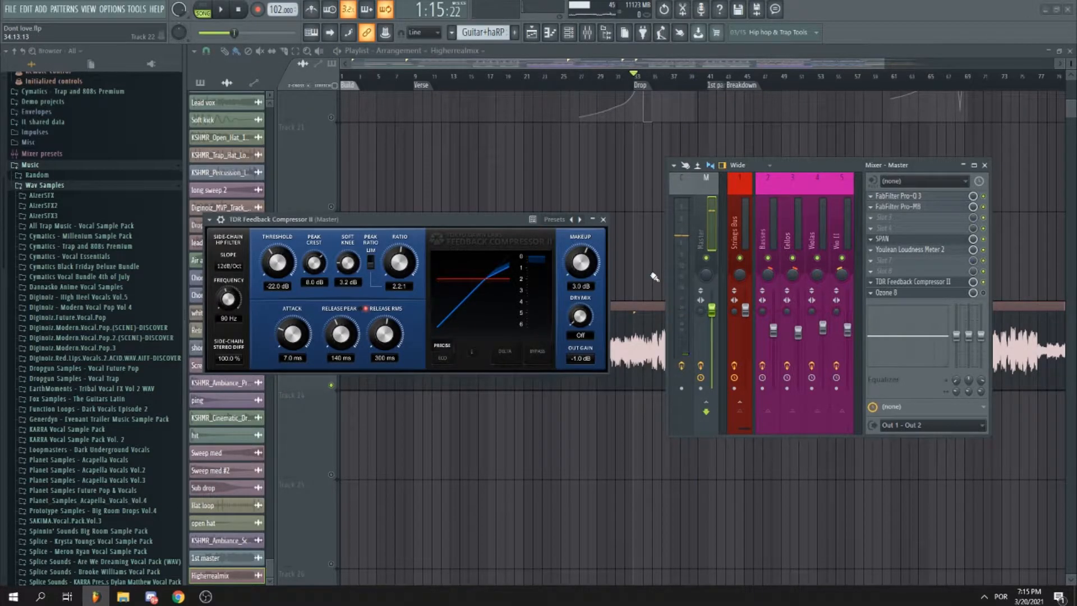
Close the compressor, enable and open Ozone 8 on the Master, and arrange its window with the mixer.
{"action": "left_click", "coordinate": [604, 220]}
{"action": "left_click_drag", "start_coordinate": [913, 166], "coordinate": [803, 168]}
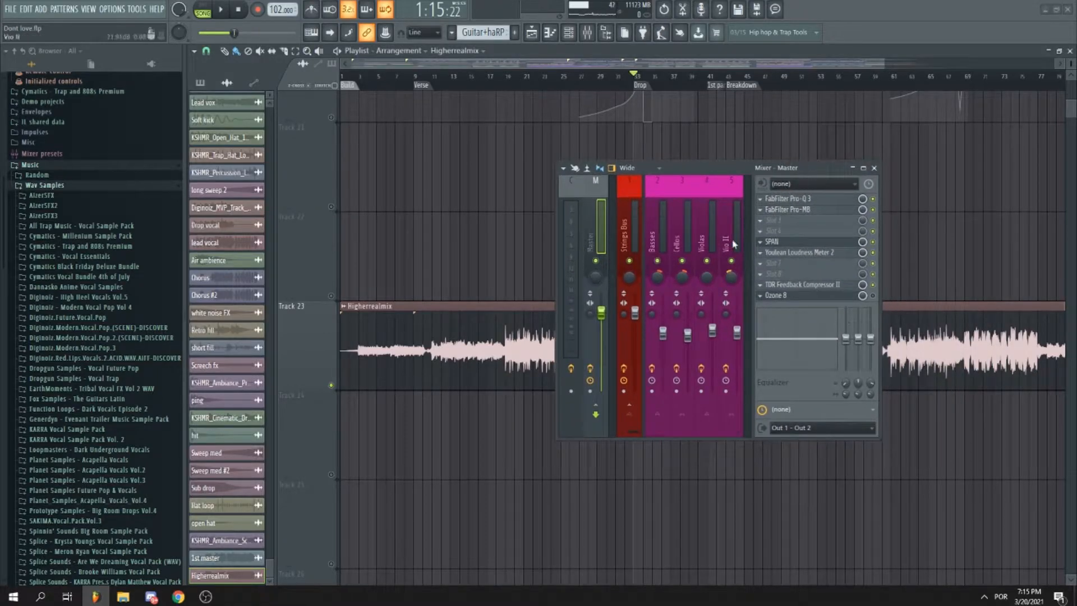
{"action": "left_click", "coordinate": [873, 295]}
{"action": "left_click", "coordinate": [818, 298]}
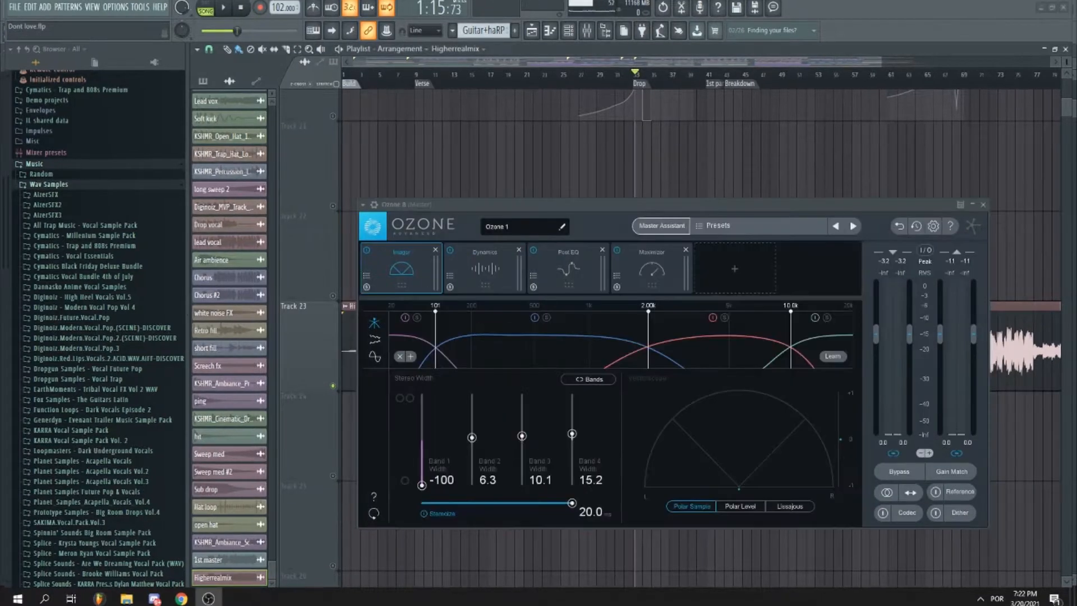
{"action": "left_click_drag", "start_coordinate": [638, 209], "coordinate": [561, 183]}
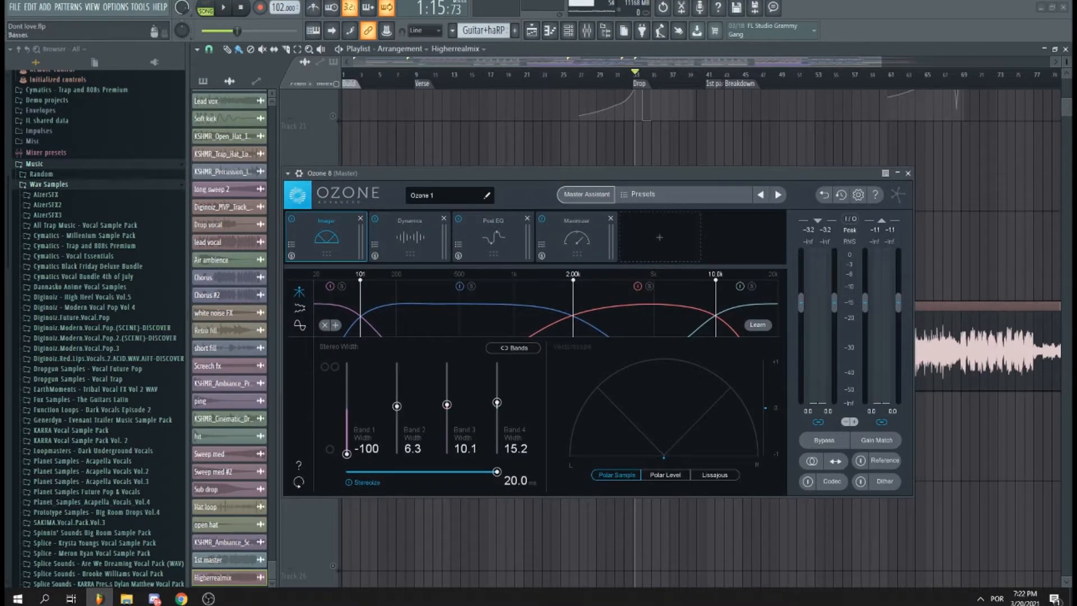
{"action": "left_click_drag", "start_coordinate": [1076, 265], "coordinate": [867, 317]}
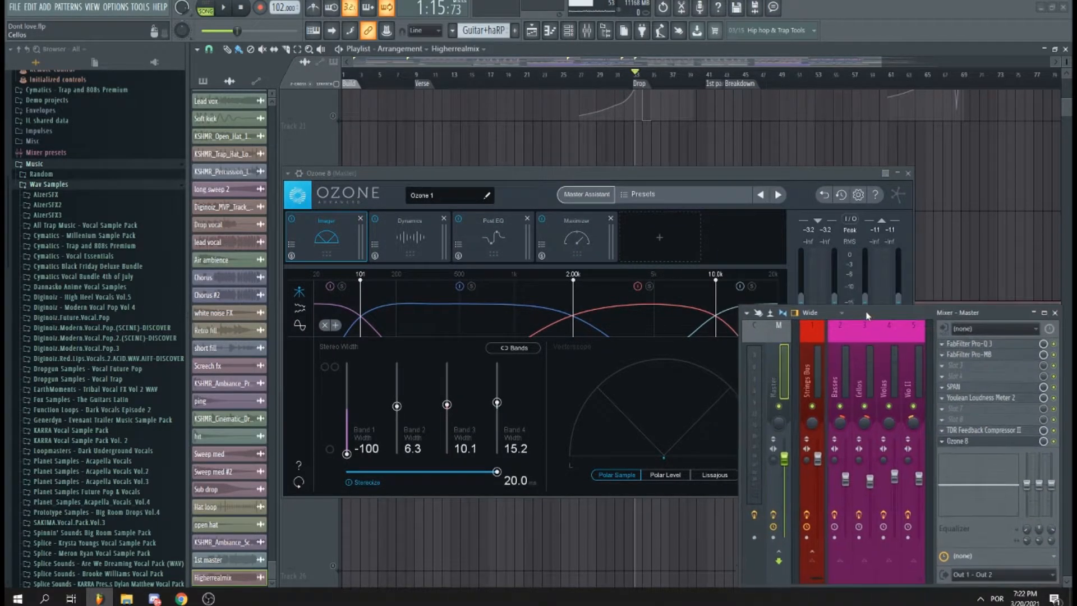
Set Ozone's Imager crossovers to about 104 Hz and 1.95 kHz, keeping Stereoize on and band 1's width at -100.
{"action": "left_click", "coordinate": [337, 238]}
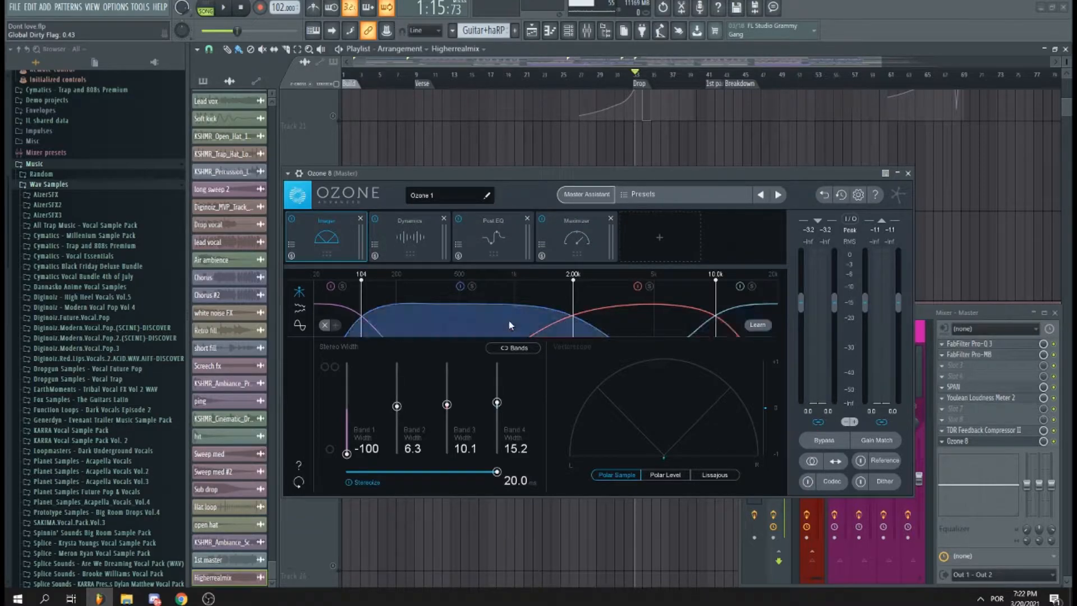
{"action": "left_click_drag", "start_coordinate": [570, 317], "coordinate": [571, 321]}
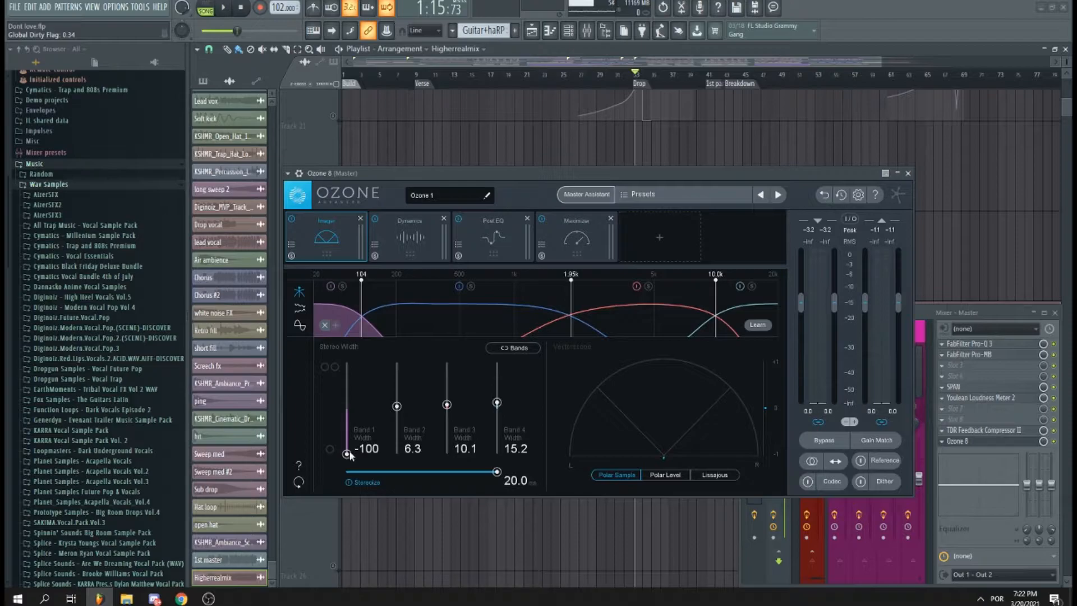
{"action": "left_click", "coordinate": [349, 483]}
{"action": "left_click", "coordinate": [355, 482]}
{"action": "mouse_move", "coordinate": [347, 456]}
{"action": "left_mouse_down"}
{"action": "mouse_move", "coordinate": [347, 409]}
{"action": "mouse_move", "coordinate": [347, 461]}
{"action": "left_mouse_up"}
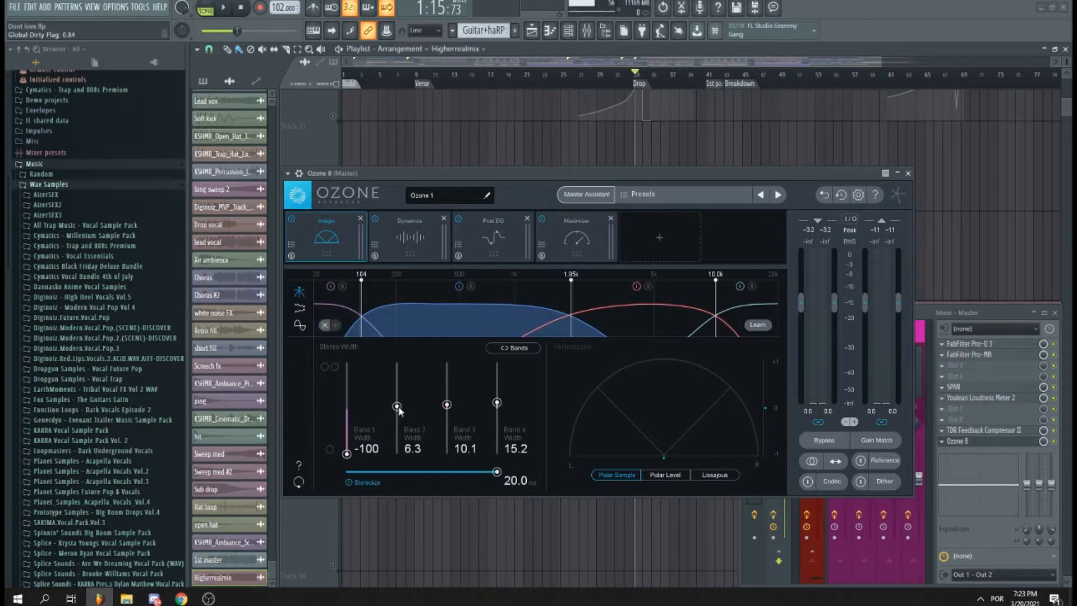
During playback, set the Imager's band 2 width to about 8.9 and band 4 width to about 13.9, and stop playback.
{"action": "left_click_drag", "start_coordinate": [444, 408], "coordinate": [410, 408]}
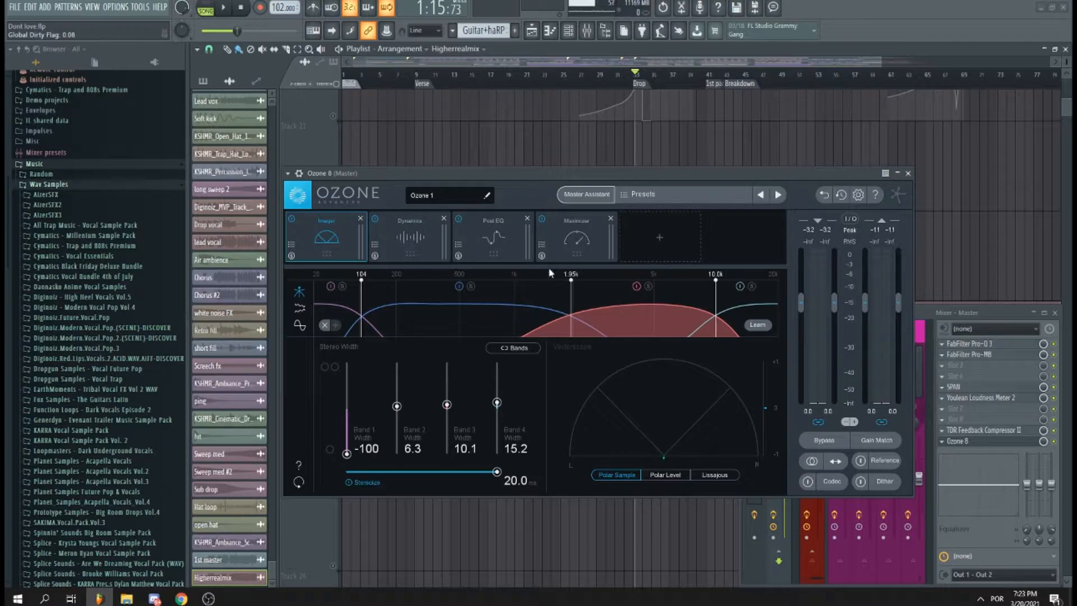
{"action": "key", "text": "space"}
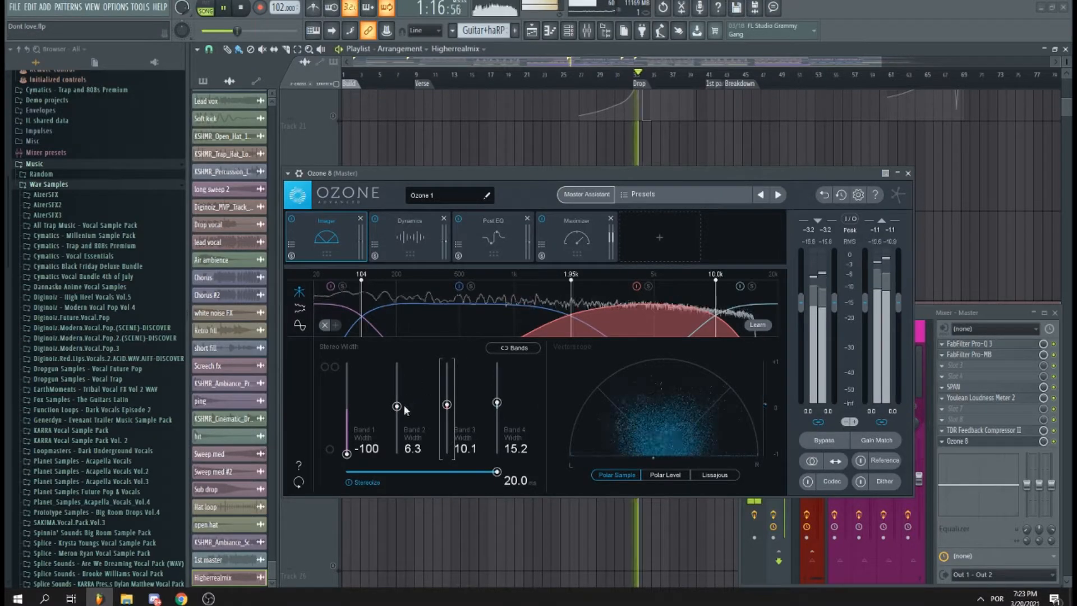
{"action": "left_click_drag", "start_coordinate": [398, 408], "coordinate": [447, 404]}
{"action": "key", "text": "space"}
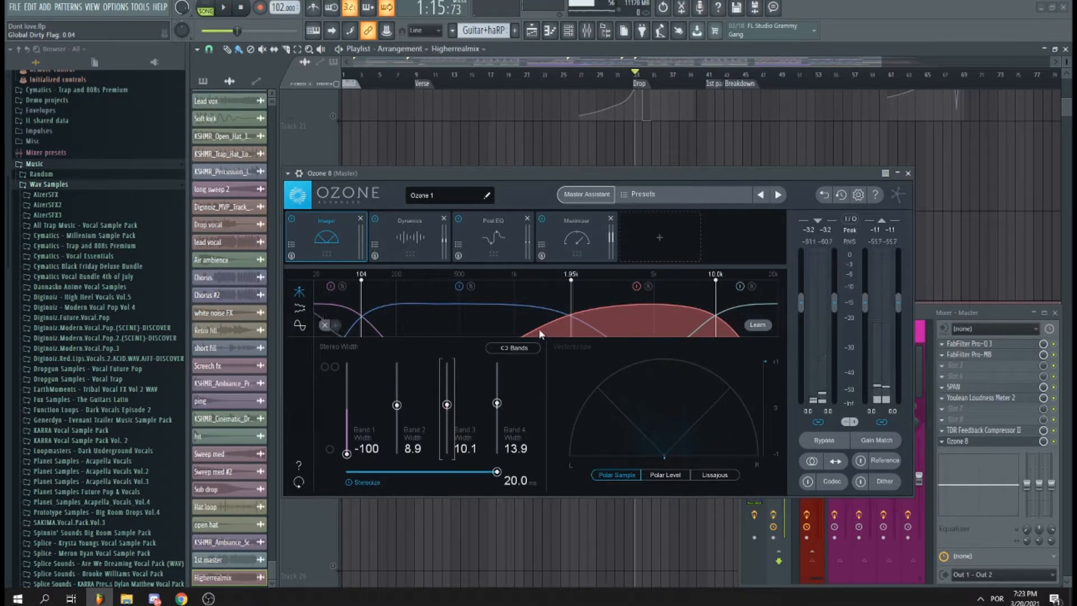
Open Ozone's Dynamics module and examine the limiter and compressor settings of its frequency bands.
{"action": "left_click", "coordinate": [381, 238]}
{"action": "left_click", "coordinate": [354, 325]}
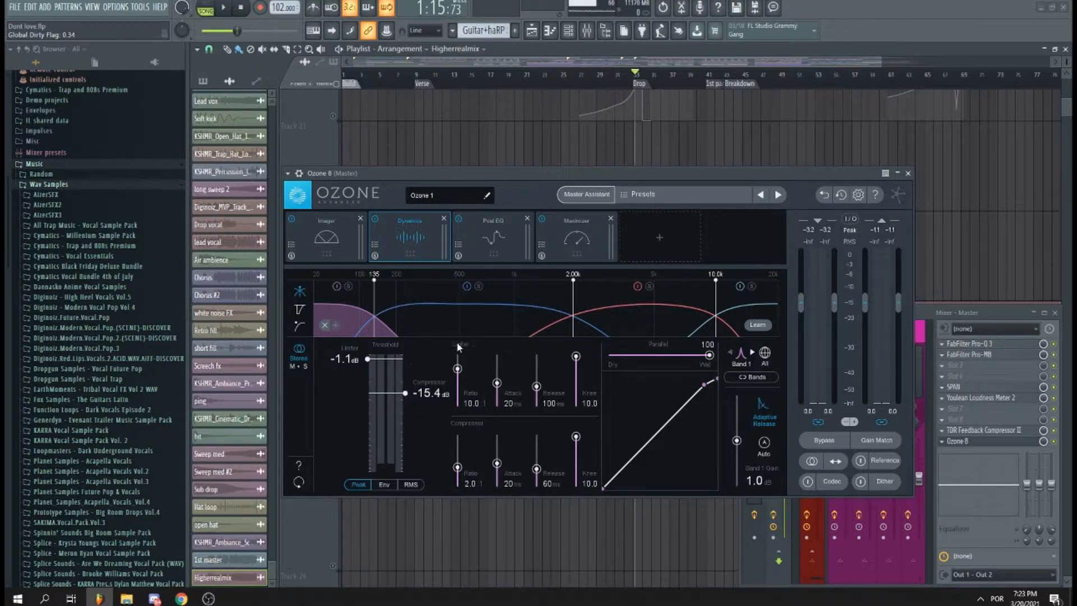
{"action": "left_click", "coordinate": [473, 320]}
{"action": "left_click", "coordinate": [365, 321]}
{"action": "left_click", "coordinate": [409, 318]}
{"action": "left_click", "coordinate": [738, 318]}
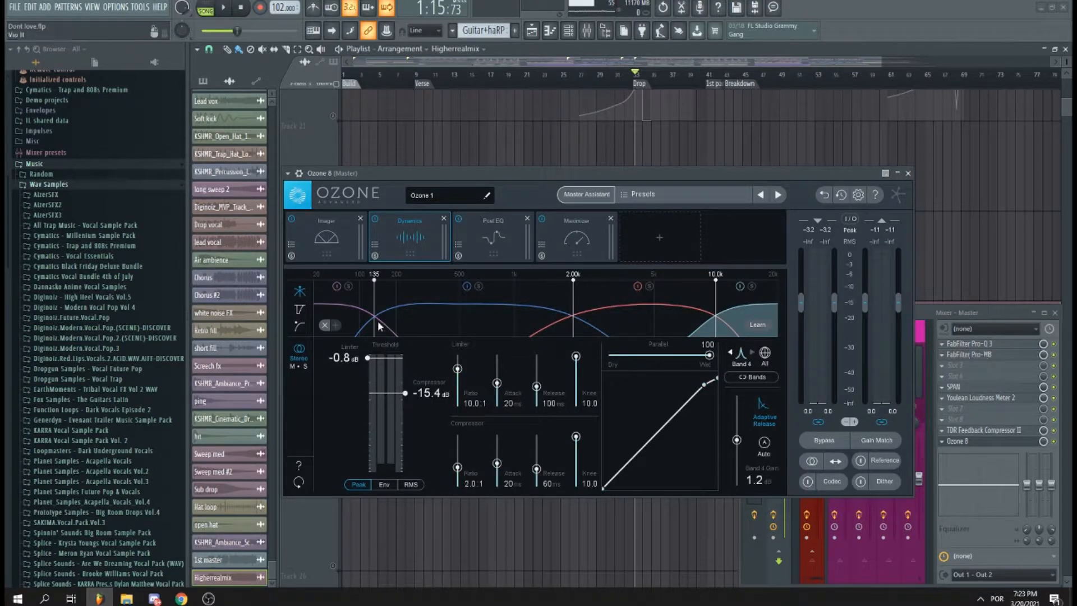
Solo Dynamics band 1 and, during playback, set its limiter threshold to -0.8 dB and compressor threshold to -15.0 dB.
{"action": "left_click", "coordinate": [366, 288]}
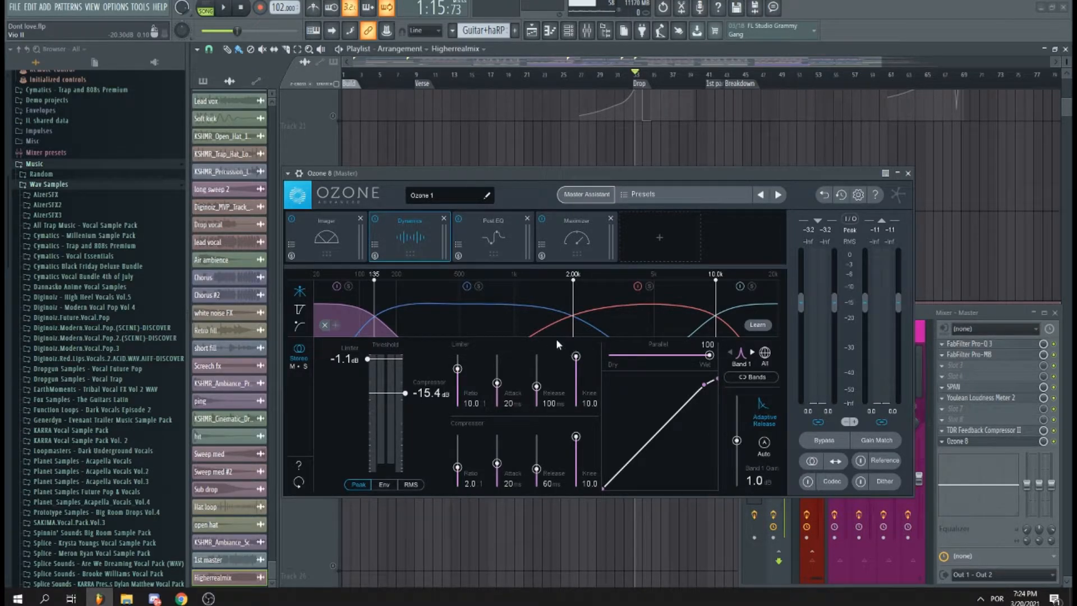
{"action": "key", "text": "space"}
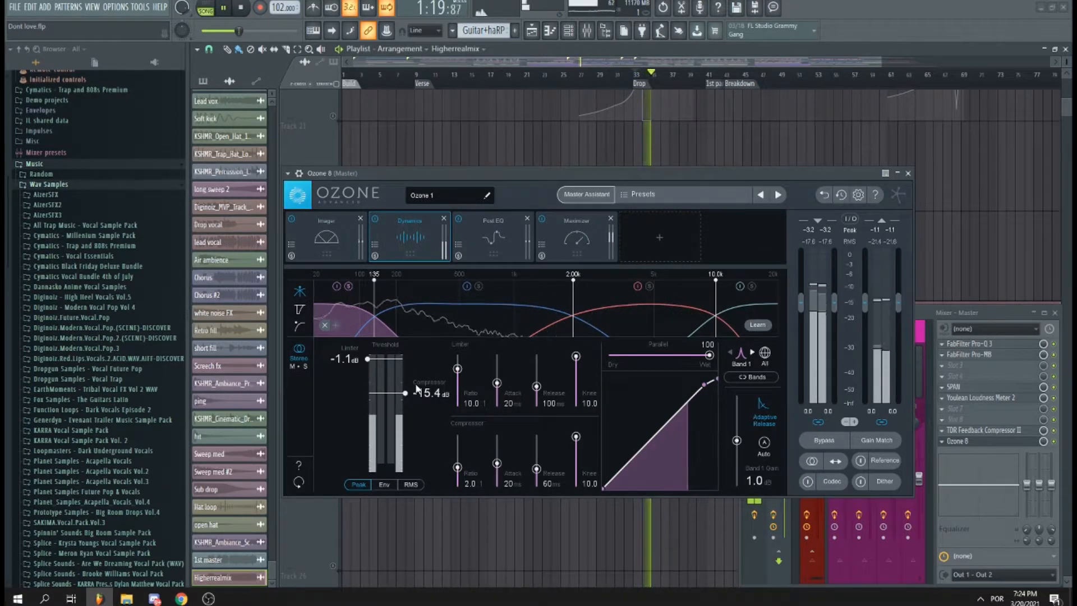
{"action": "left_click_drag", "start_coordinate": [407, 394], "coordinate": [406, 391]}
{"action": "left_click_drag", "start_coordinate": [367, 359], "coordinate": [408, 396]}
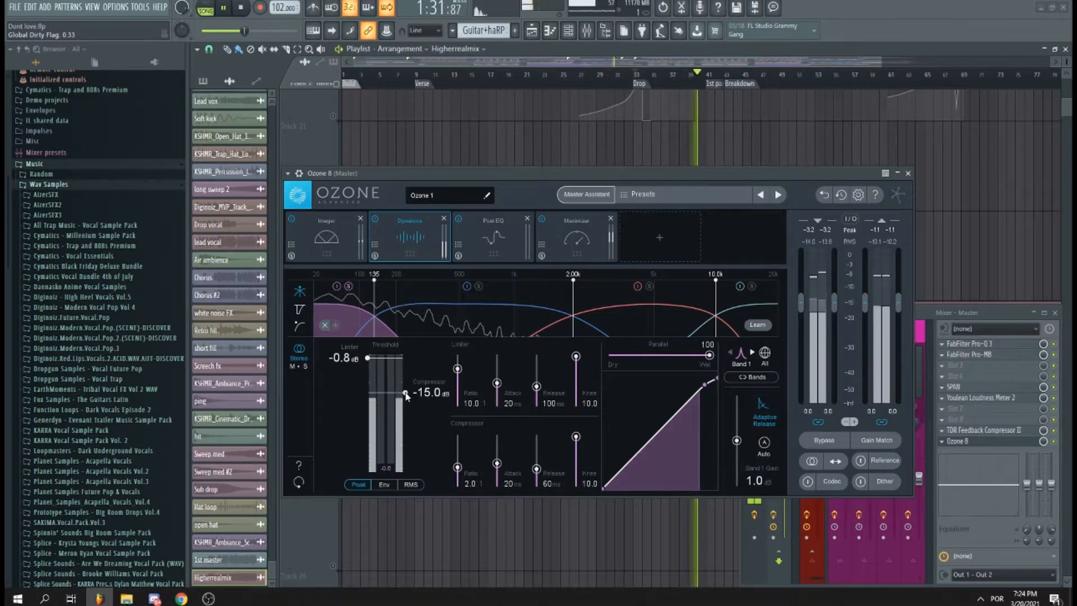
{"action": "key", "text": "space"}
Try Dynamics band 1 gains of 4.0 dB and 14.3 dB while listening, and lower the gain to 1.3 dB.
{"action": "left_click_drag", "start_coordinate": [736, 441], "coordinate": [708, 434]}
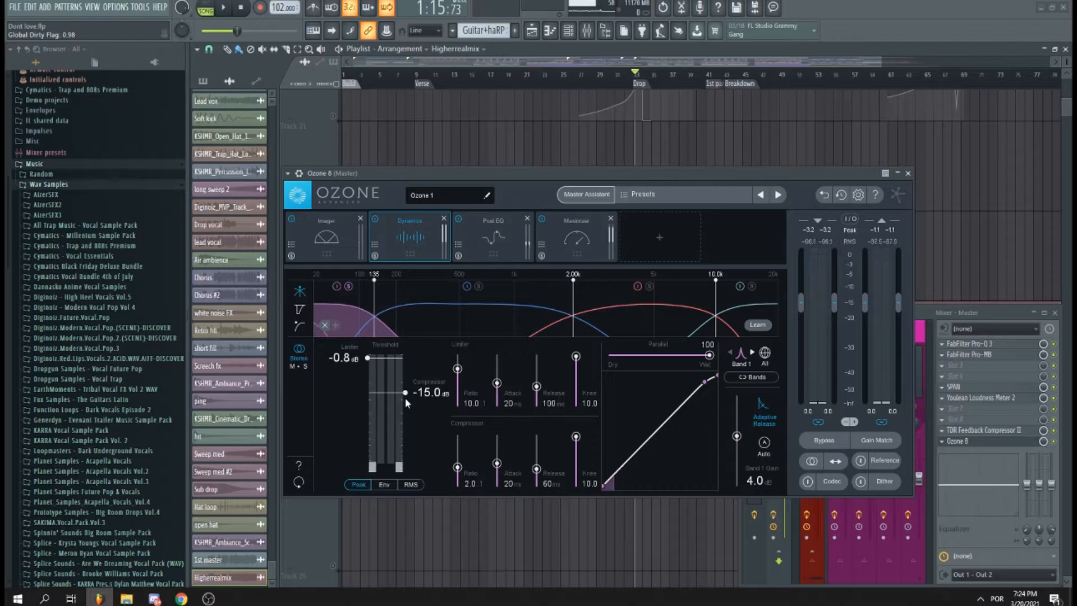
{"action": "left_click_drag", "start_coordinate": [406, 395], "coordinate": [406, 393]}
{"action": "key", "text": "space"}
{"action": "key", "text": "space"}
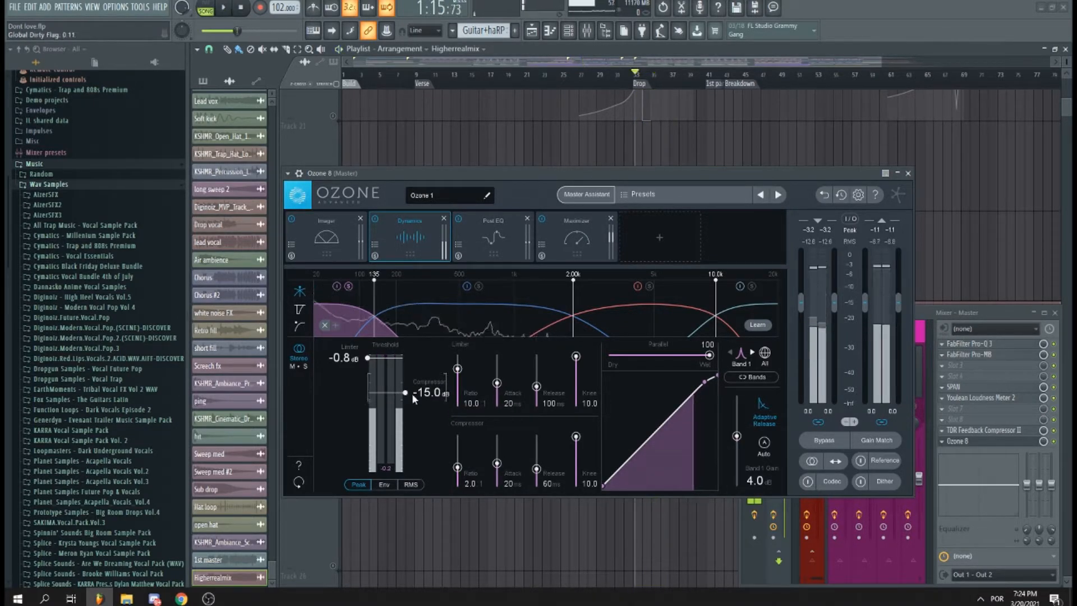
{"action": "left_click_drag", "start_coordinate": [736, 436], "coordinate": [738, 424]}
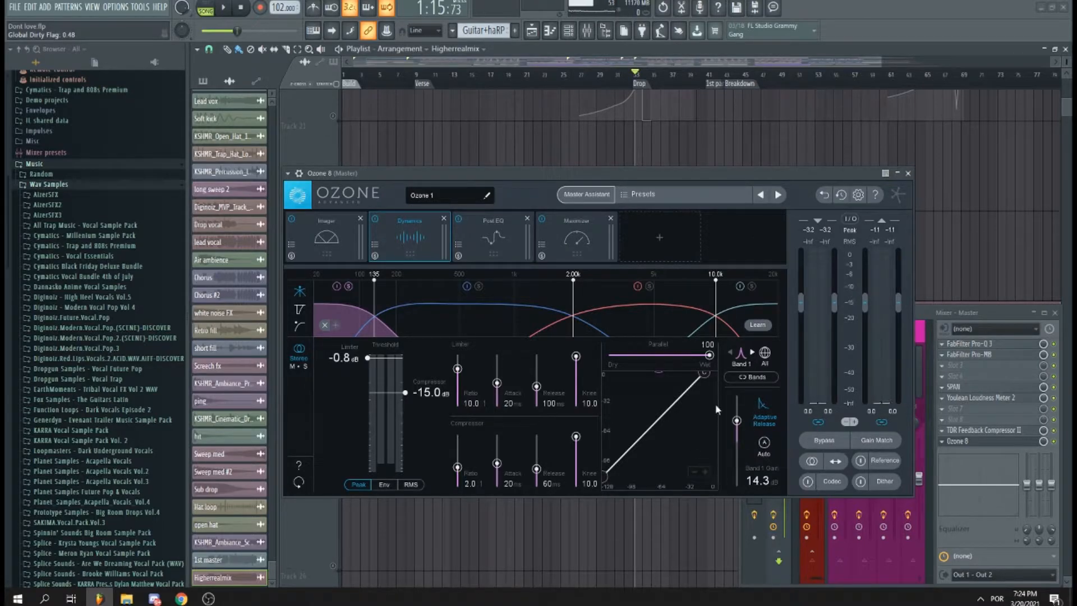
{"action": "key", "text": "space"}
{"action": "left_click_drag", "start_coordinate": [739, 419], "coordinate": [738, 443]}
Set the FL Studio ASIO buffer length to 1024 samples in the audio settings and close the settings.
{"action": "left_click", "coordinate": [115, 7]}
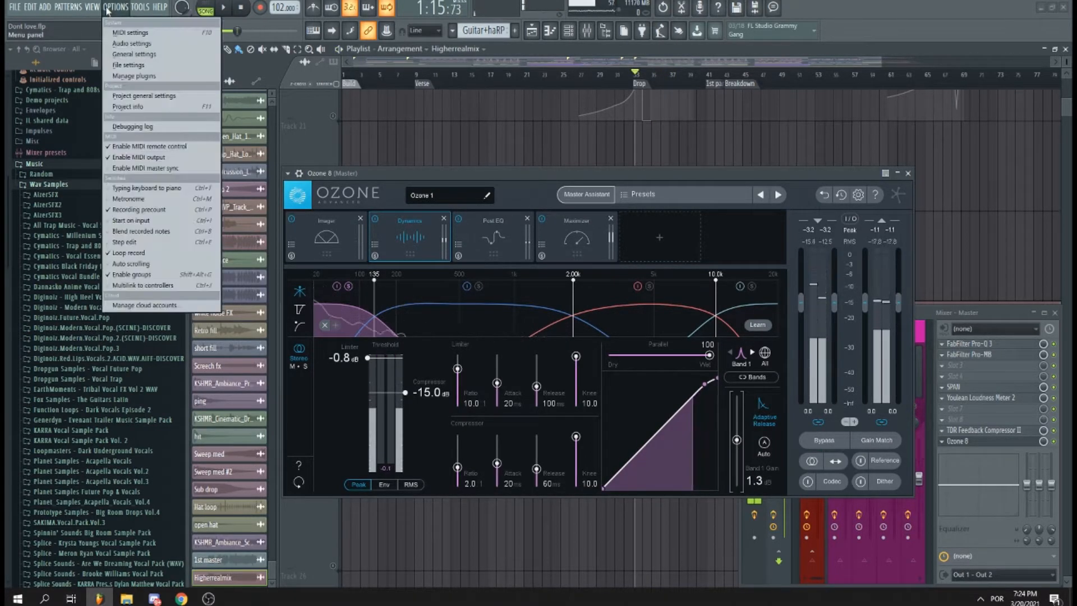
{"action": "left_click", "coordinate": [127, 44]}
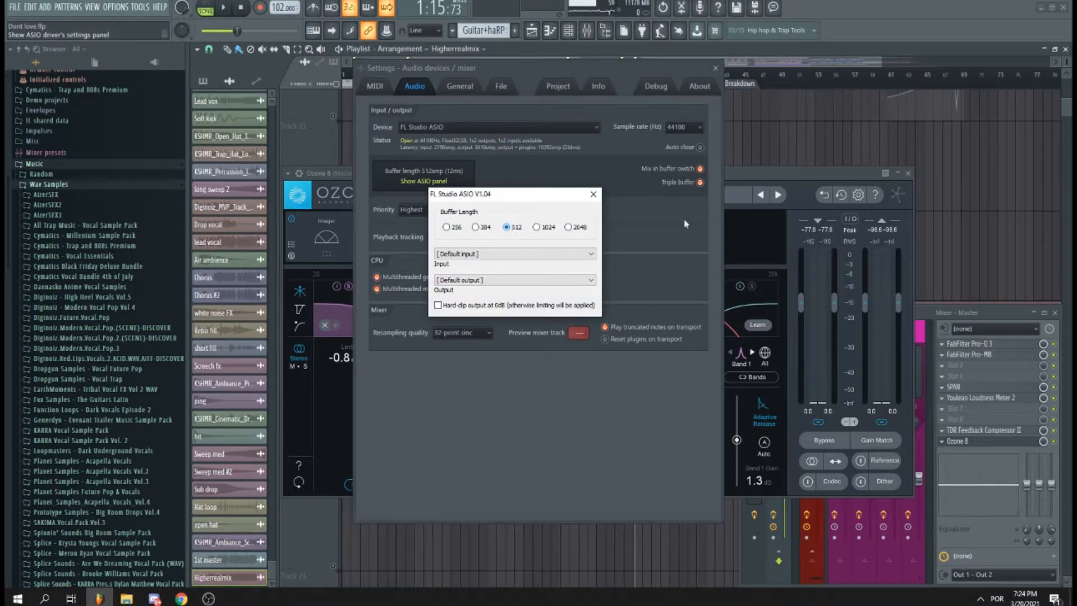
{"action": "left_click", "coordinate": [593, 195]}
{"action": "left_click", "coordinate": [424, 181]}
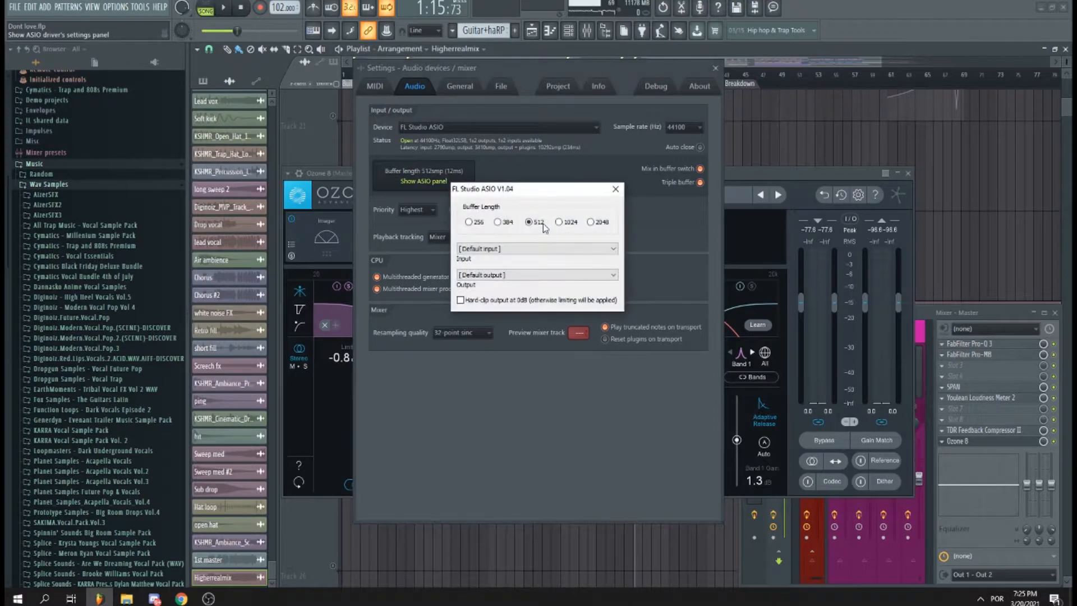
{"action": "left_click", "coordinate": [615, 189]}
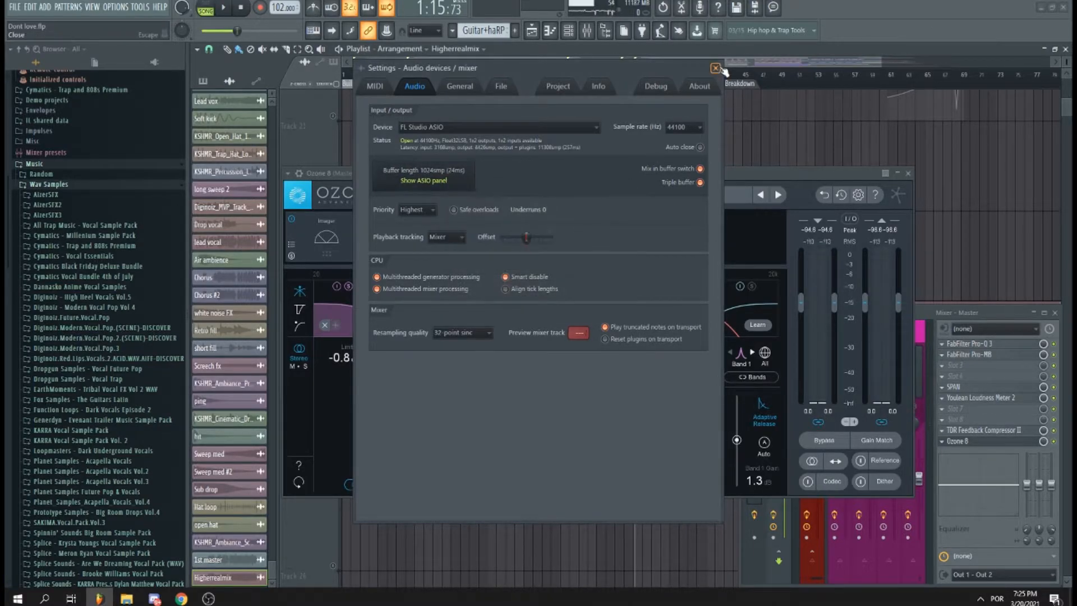
{"action": "key", "text": "Escape"}
During playback, set Dynamics band 1's gain to 1.7 dB, keeping its compressor threshold at -15.0 dB.
{"action": "key", "text": "space"}
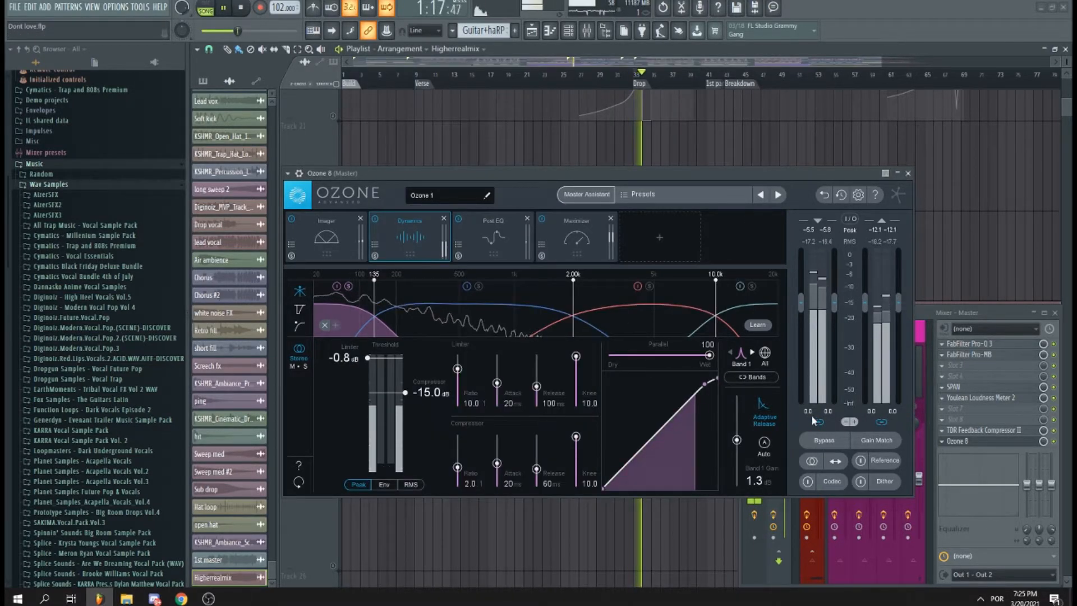
{"action": "left_click_drag", "start_coordinate": [740, 442], "coordinate": [744, 440]}
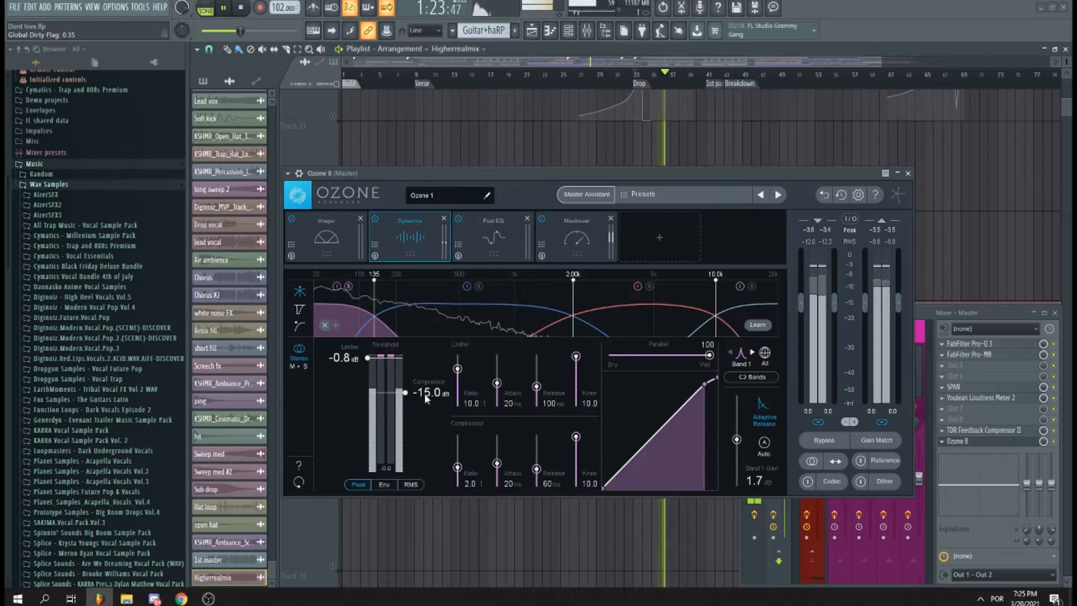
{"action": "left_click_drag", "start_coordinate": [405, 394], "coordinate": [405, 395]}
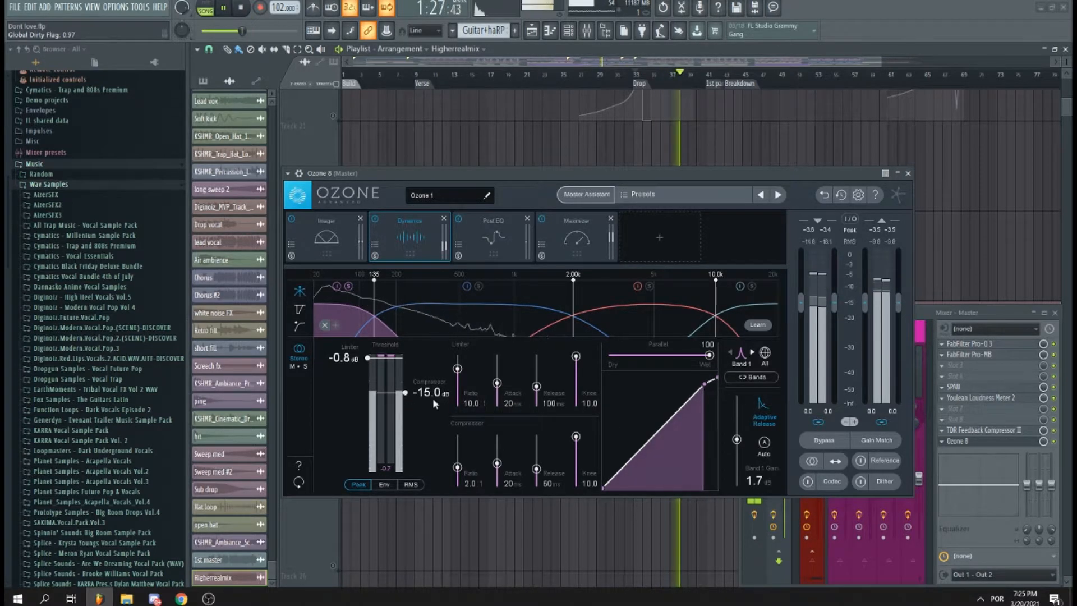
Solo Dynamics band 2 and, during playback, set its limiter threshold to -1.1 dB and compressor threshold to -11.1 dB, keeping its gain at 1.2 dB.
{"action": "key", "text": "space"}
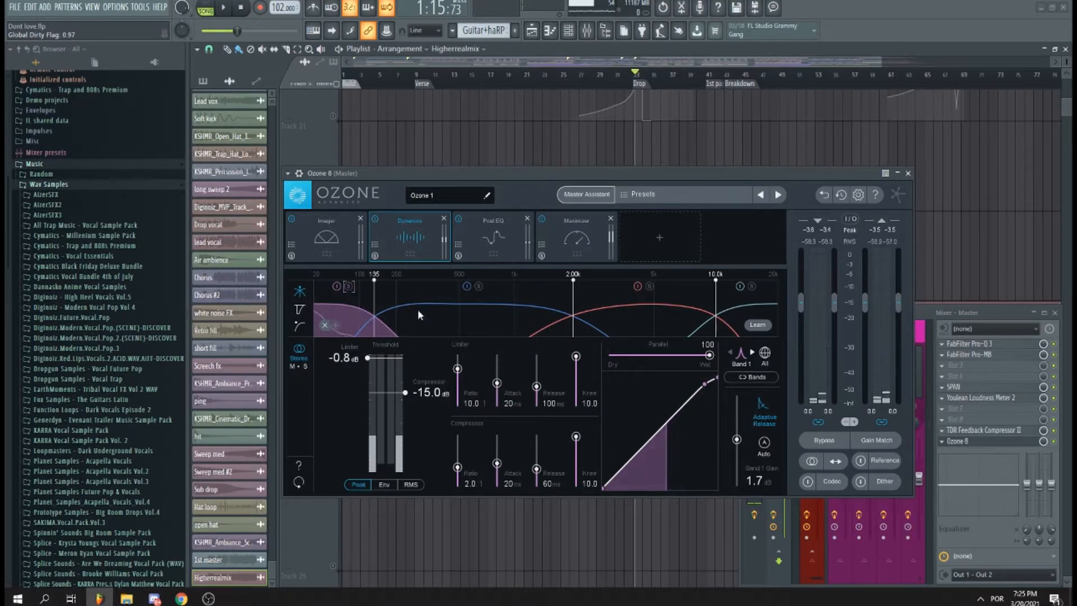
{"action": "left_click", "coordinate": [466, 302]}
{"action": "key", "text": "space"}
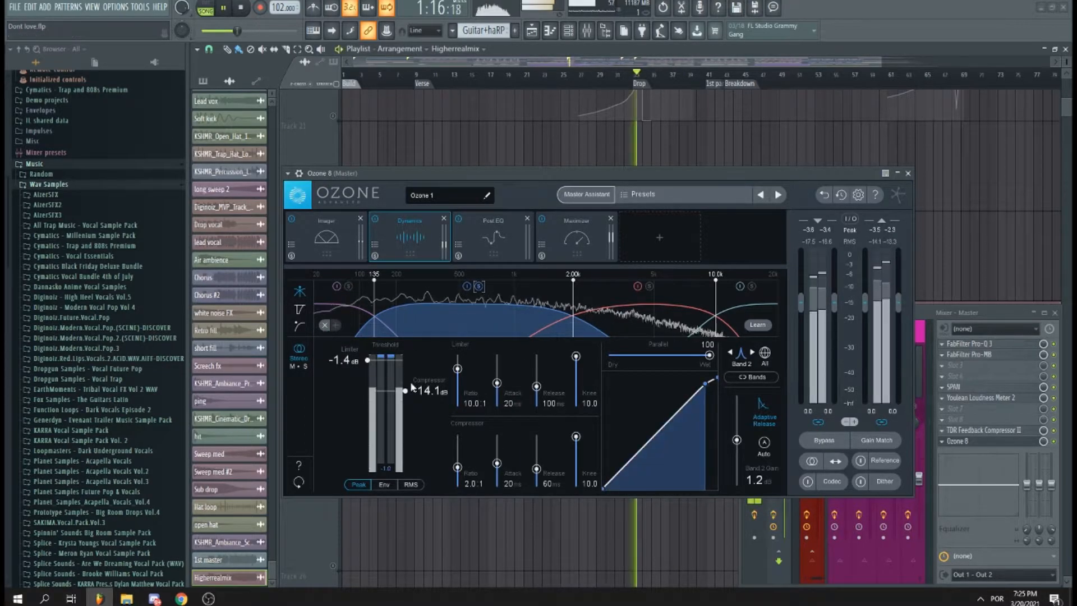
{"action": "left_click_drag", "start_coordinate": [368, 360], "coordinate": [368, 359]}
{"action": "left_click_drag", "start_coordinate": [408, 394], "coordinate": [408, 391]}
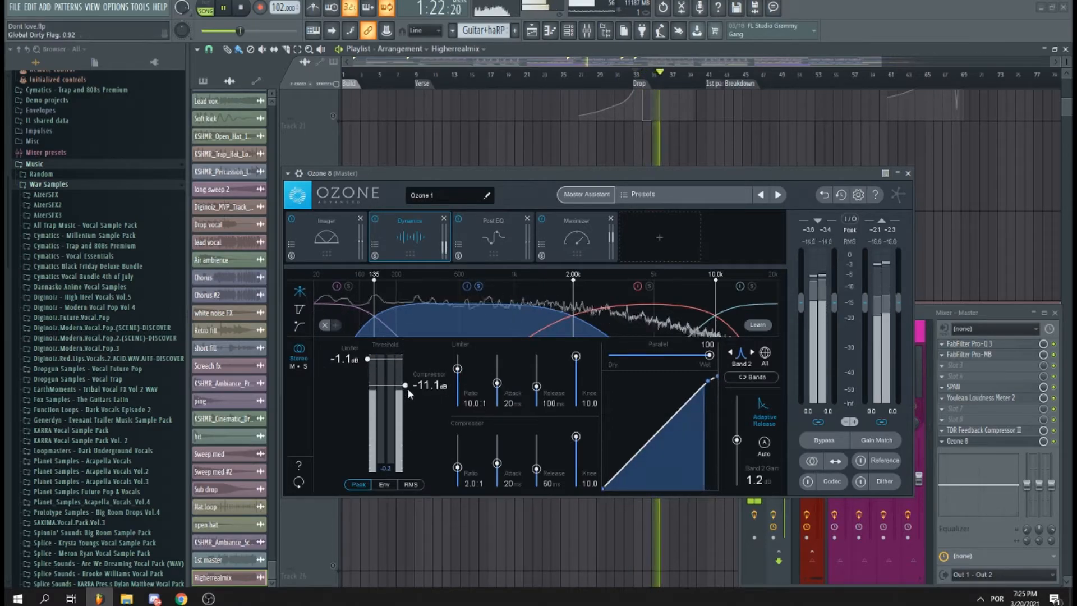
{"action": "mouse_move", "coordinate": [740, 451]}
{"action": "left_mouse_down"}
{"action": "mouse_move", "coordinate": [739, 416]}
{"action": "mouse_move", "coordinate": [738, 434]}
{"action": "left_mouse_up"}
{"action": "left_click_drag", "start_coordinate": [738, 437], "coordinate": [746, 442]}
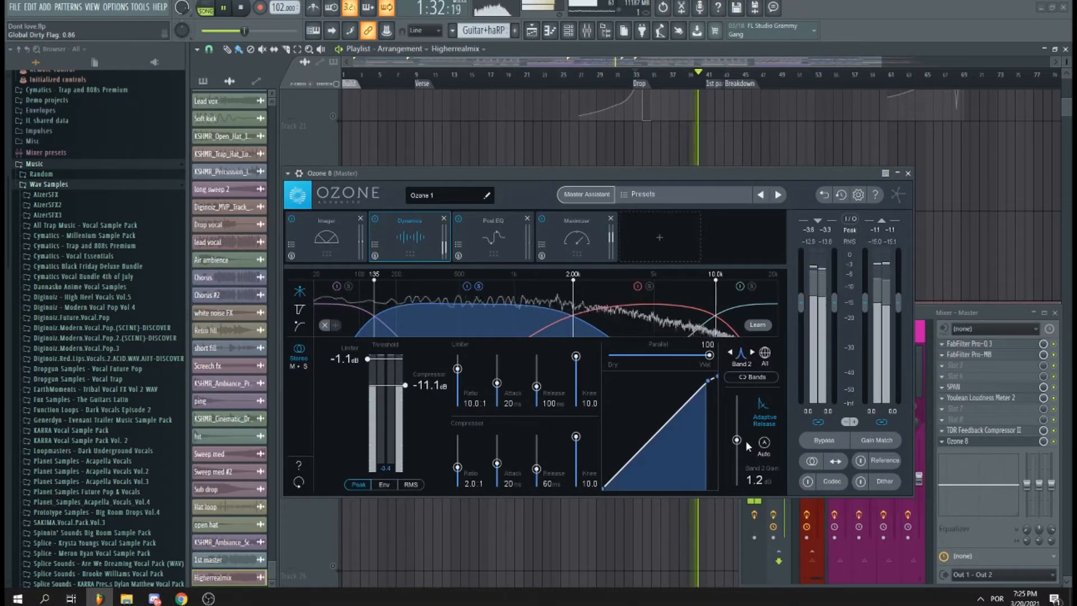
{"action": "key", "text": "space"}
Solo Dynamics band 3 and, during playback, set its compressor threshold to -12.2 dB, its lower crossover to 2.13 kHz and its gain to 1.9 dB.
{"action": "left_click", "coordinate": [603, 322]}
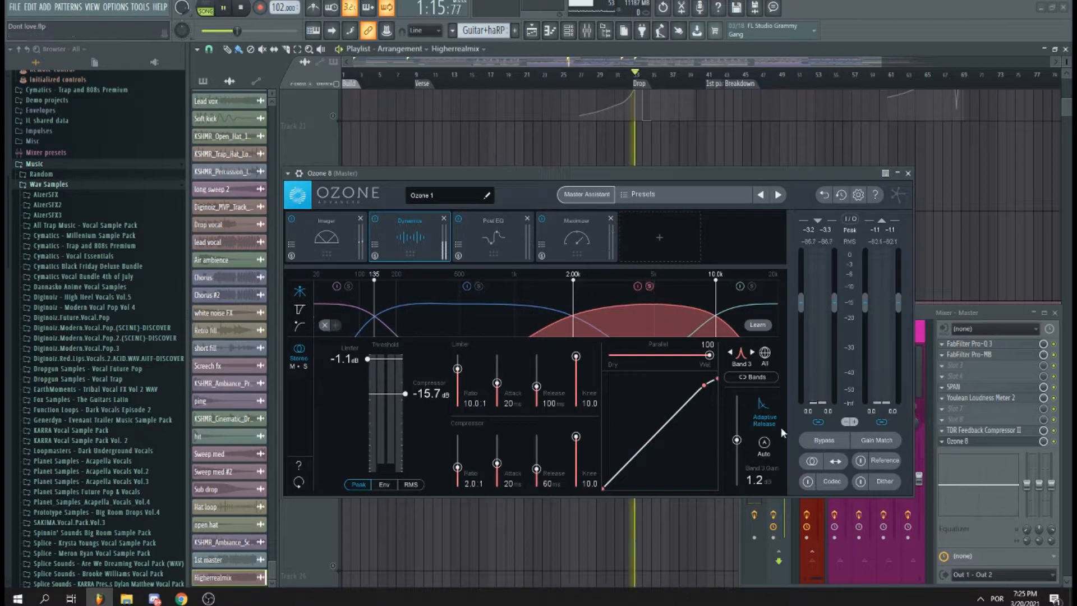
{"action": "key", "text": "space"}
{"action": "mouse_move", "coordinate": [408, 395]}
{"action": "left_mouse_down"}
{"action": "mouse_move", "coordinate": [407, 386]}
{"action": "mouse_move", "coordinate": [415, 392]}
{"action": "left_mouse_up"}
{"action": "left_click_drag", "start_coordinate": [740, 448], "coordinate": [741, 435]}
{"action": "mouse_move", "coordinate": [574, 323]}
{"action": "left_mouse_down"}
{"action": "mouse_move", "coordinate": [596, 323]}
{"action": "mouse_move", "coordinate": [568, 323]}
{"action": "mouse_move", "coordinate": [580, 323]}
{"action": "left_mouse_up"}
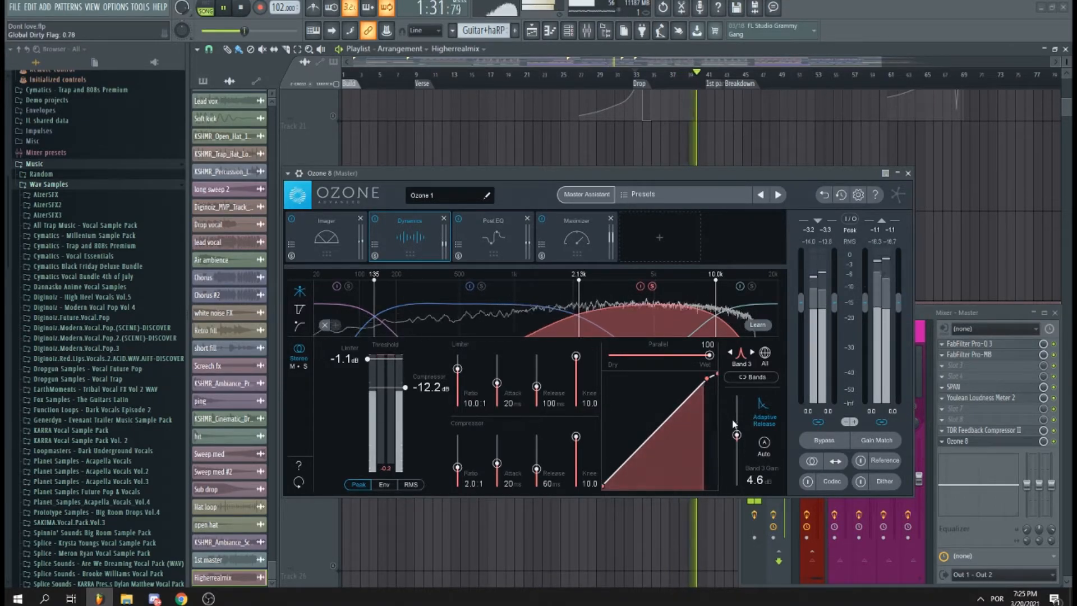
{"action": "left_click_drag", "start_coordinate": [737, 436], "coordinate": [740, 443]}
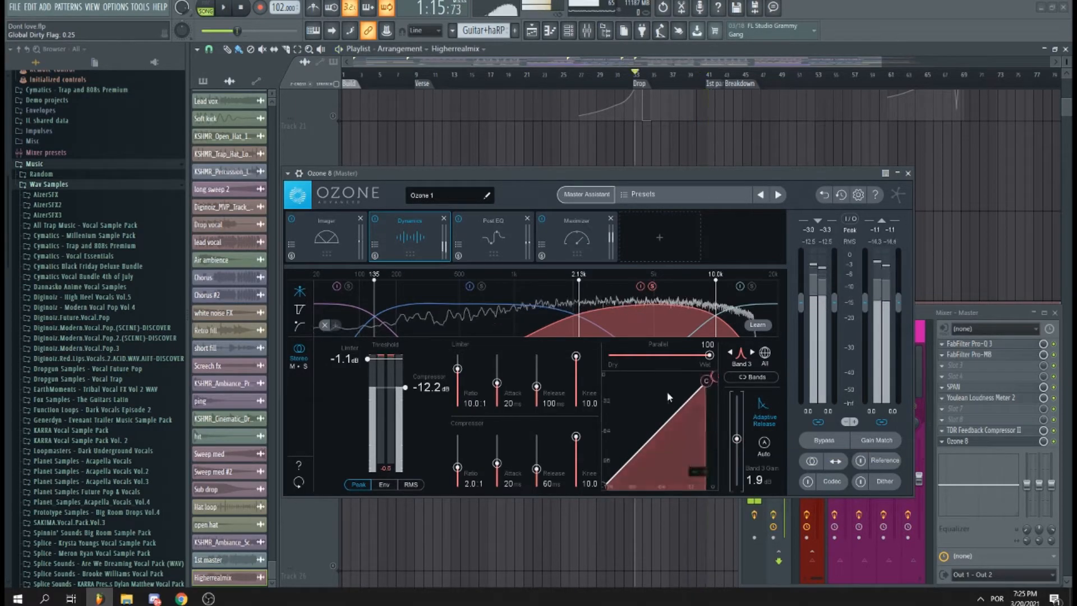
Solo Dynamics band 4 and, during playback, set its limiter threshold to -0.9 dB and compressor threshold to -17.8 dB, keeping its gain at 1.2 dB.
{"action": "left_click", "coordinate": [757, 317]}
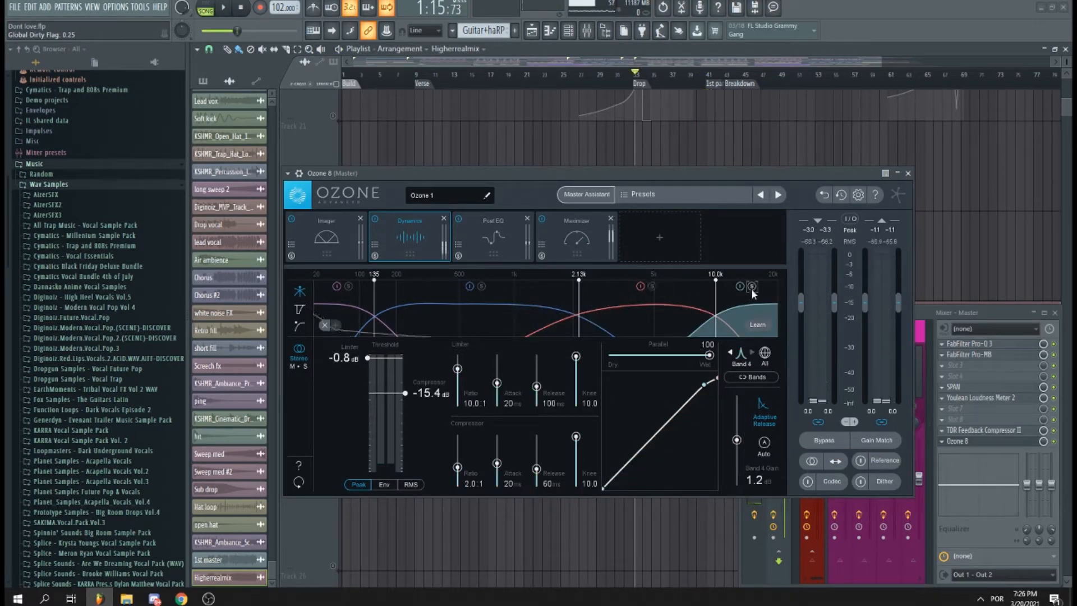
{"action": "key", "text": "space"}
{"action": "left_click_drag", "start_coordinate": [405, 393], "coordinate": [409, 393]}
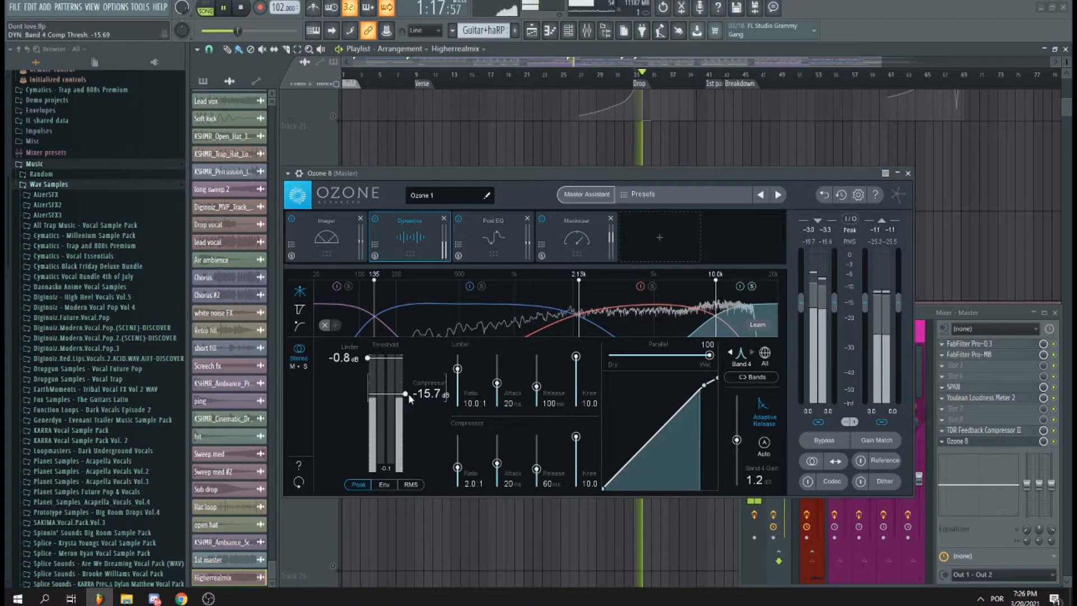
{"action": "left_click_drag", "start_coordinate": [367, 359], "coordinate": [367, 360]}
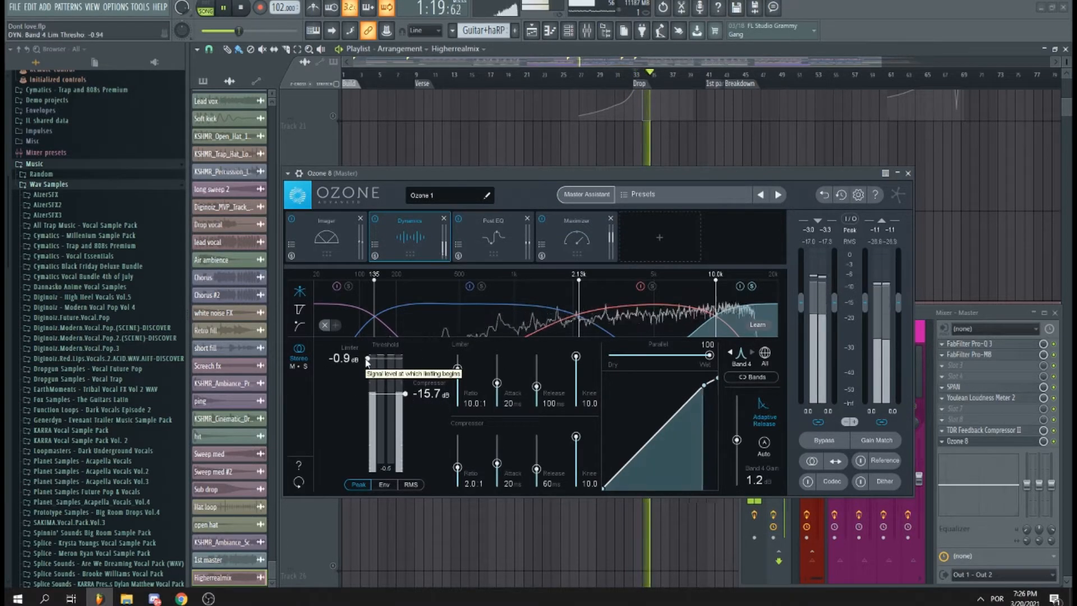
{"action": "left_click_drag", "start_coordinate": [408, 393], "coordinate": [407, 400]}
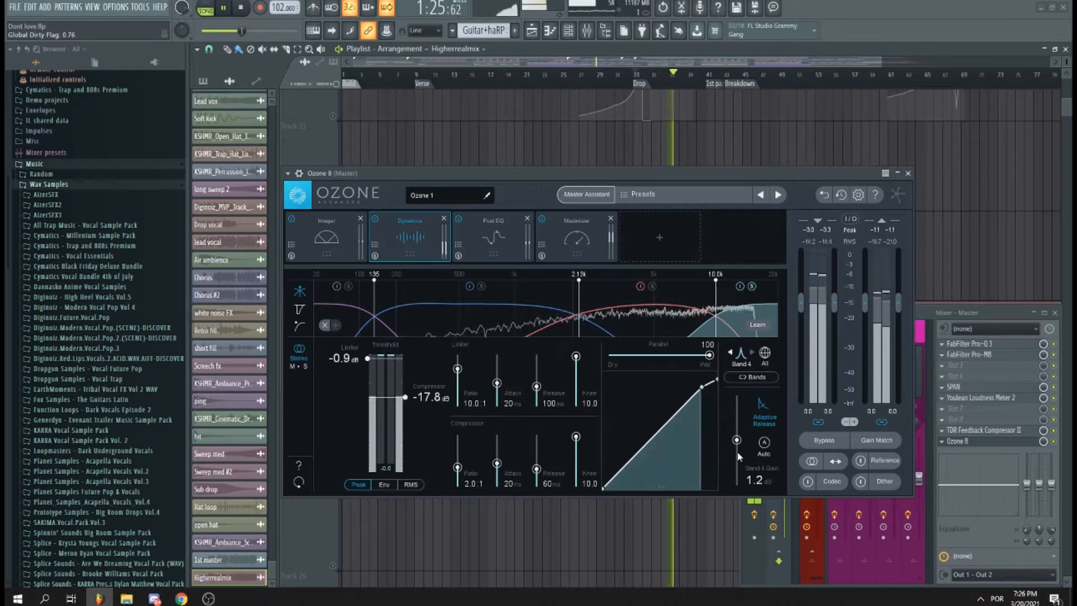
{"action": "mouse_move", "coordinate": [736, 441]}
{"action": "left_mouse_down"}
{"action": "mouse_move", "coordinate": [738, 431]}
{"action": "mouse_move", "coordinate": [739, 440]}
{"action": "left_mouse_up"}
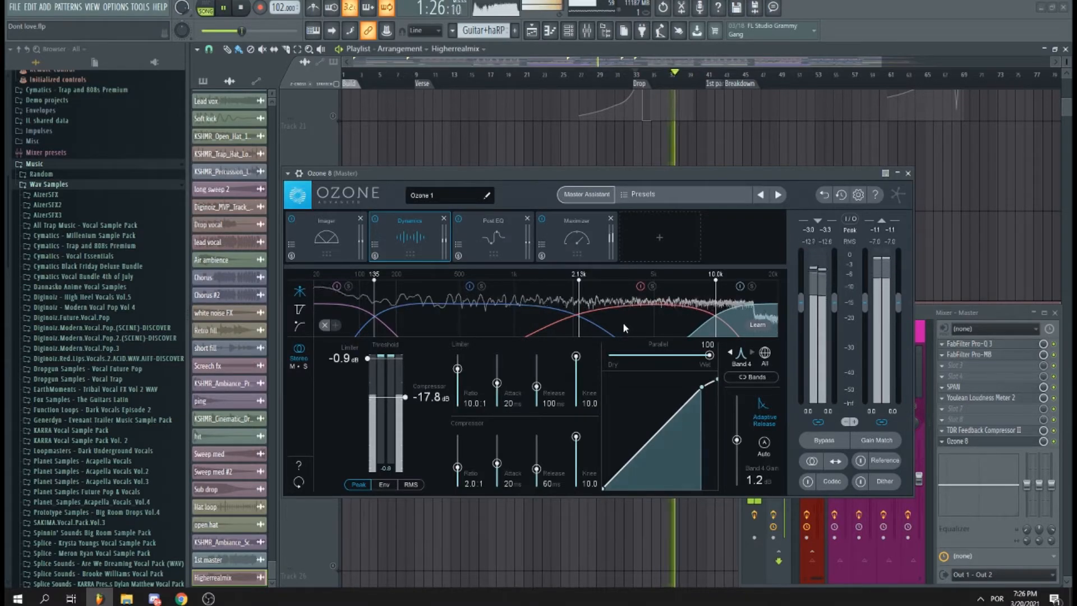
With all bands playing, set Dynamics band 1's gain to 2.5 dB and band 2's to 1.5 dB, and move their shared crossover to 148 Hz.
{"action": "left_click", "coordinate": [342, 320]}
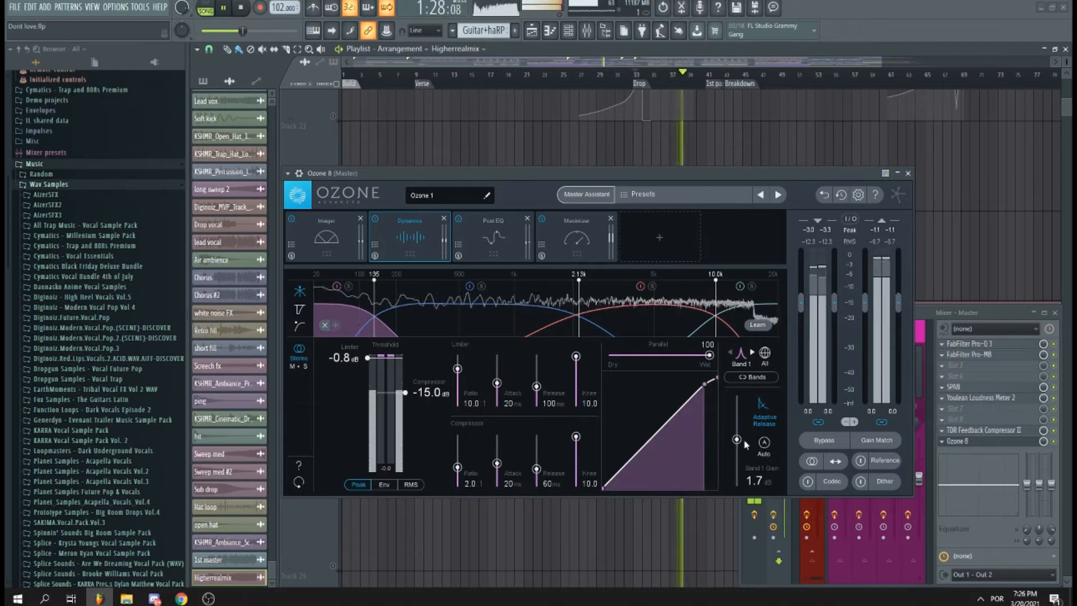
{"action": "scroll", "coordinate": [738, 442], "scroll_direction": "up", "scroll_amount": 8}
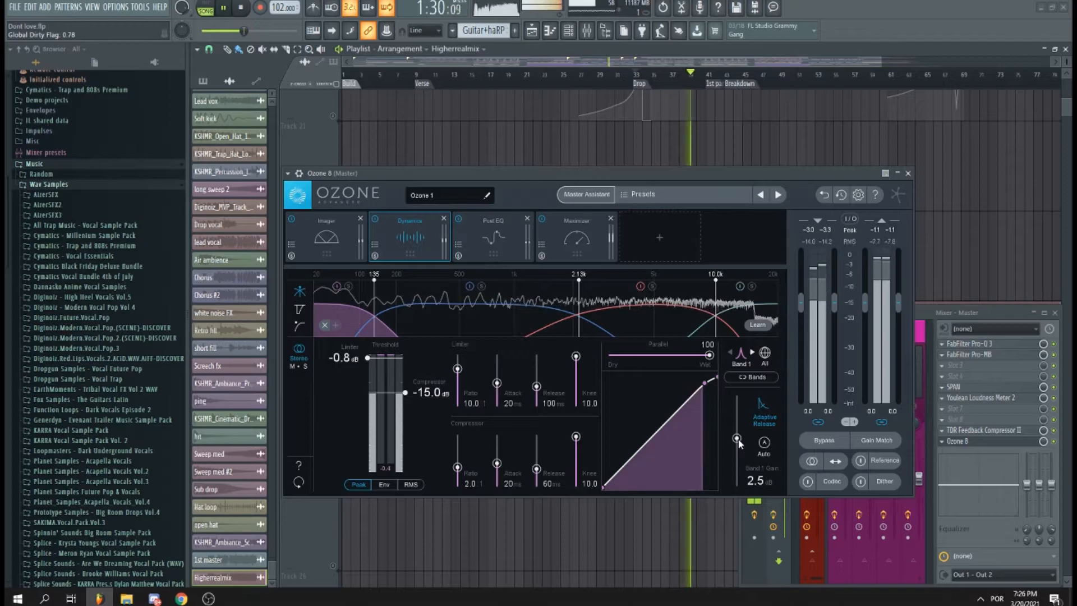
{"action": "left_click", "coordinate": [752, 352]}
{"action": "scroll", "coordinate": [736, 441], "scroll_direction": "up", "scroll_amount": 3}
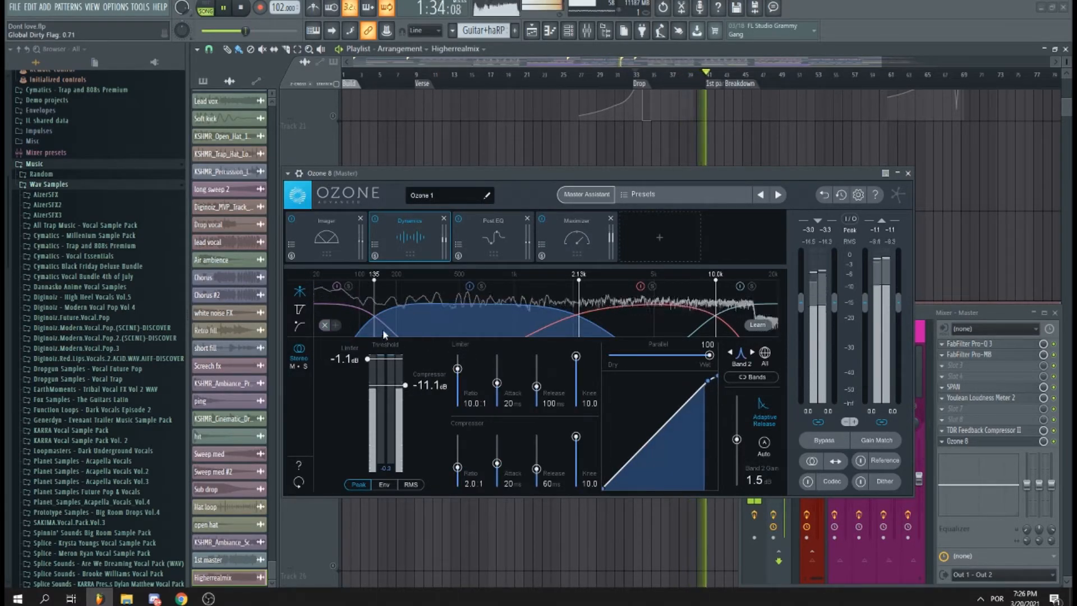
{"action": "left_click_drag", "start_coordinate": [375, 330], "coordinate": [379, 331]}
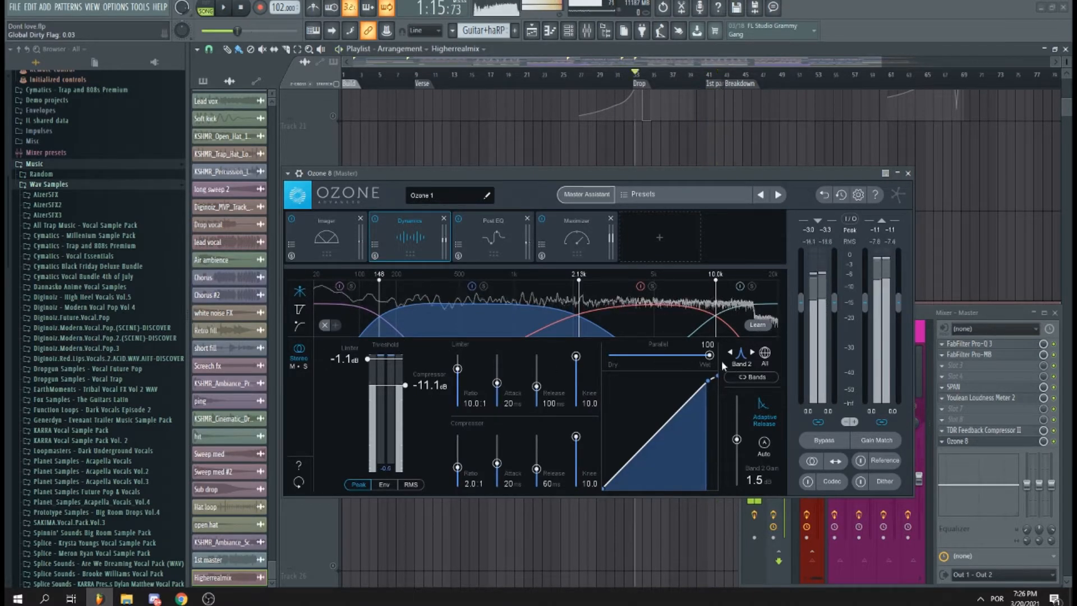
{"action": "key", "text": "space"}
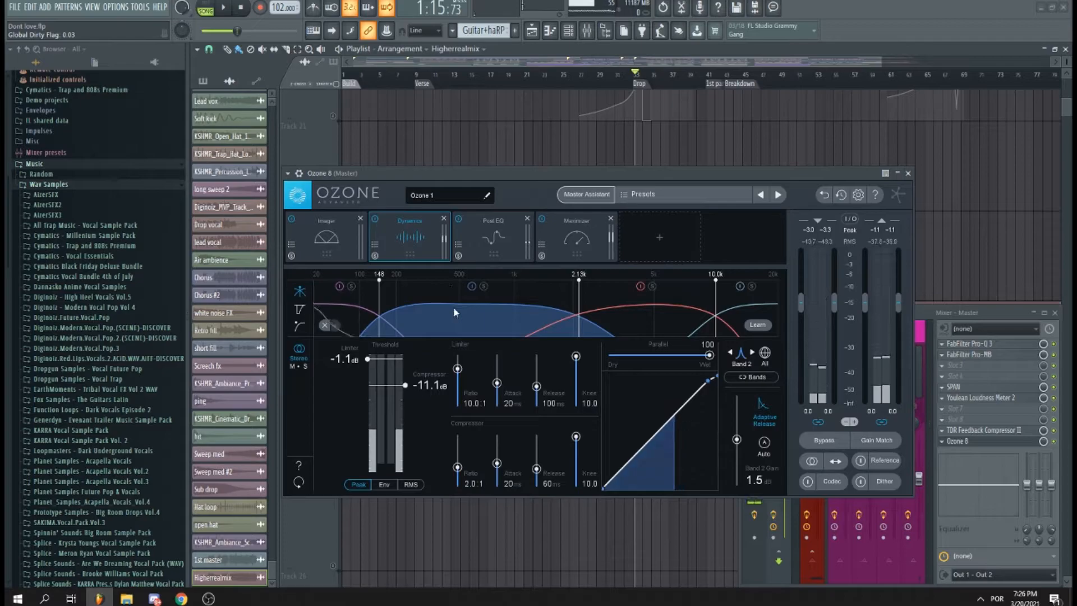
Review Dynamics bands 3 and 4, lower band 3's gain to 1.2 dB and play the drop to check the balance.
{"action": "left_click", "coordinate": [685, 316]}
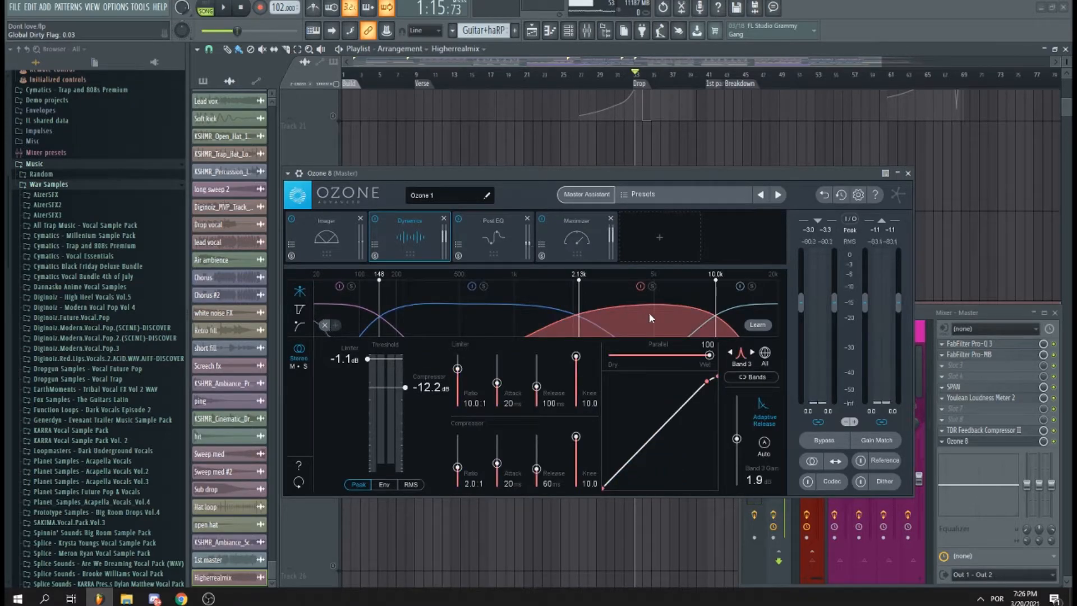
{"action": "left_click", "coordinate": [731, 321]}
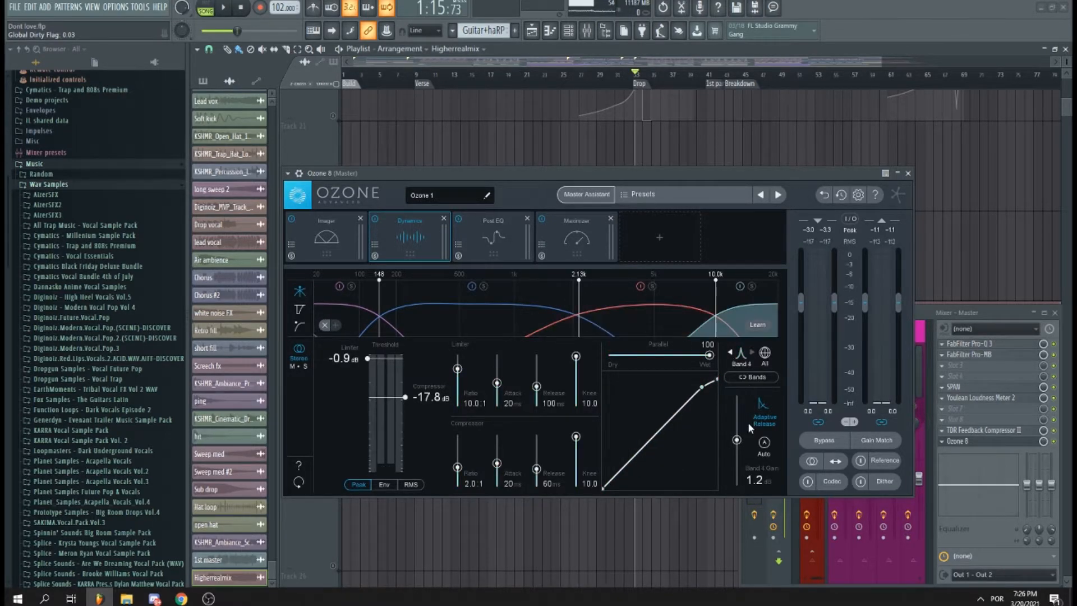
{"action": "left_click", "coordinate": [678, 318]}
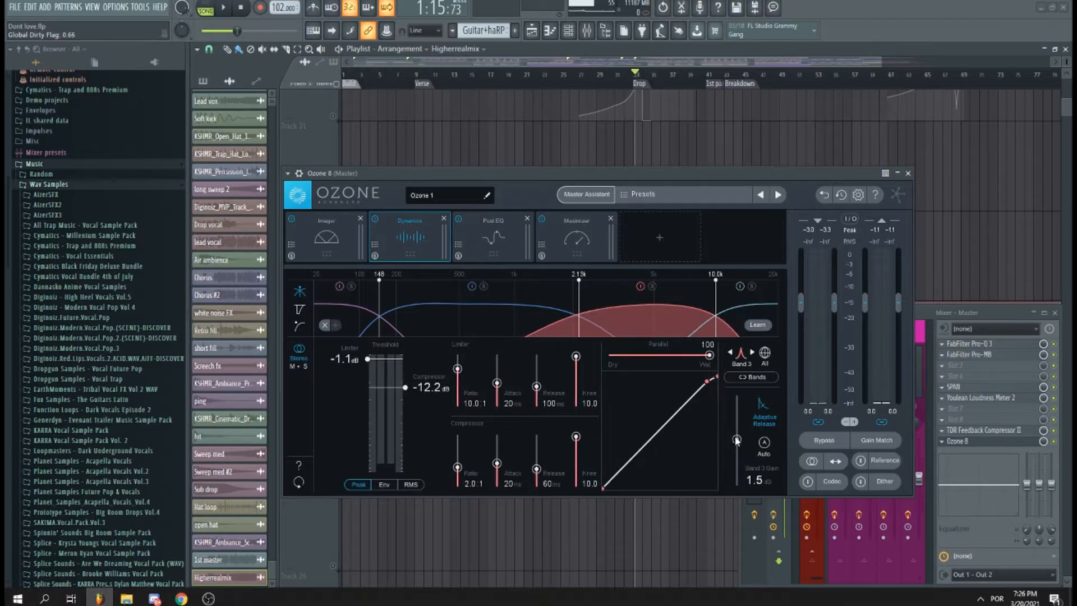
{"action": "left_click_drag", "start_coordinate": [737, 440], "coordinate": [737, 441]}
{"action": "key", "text": "space"}
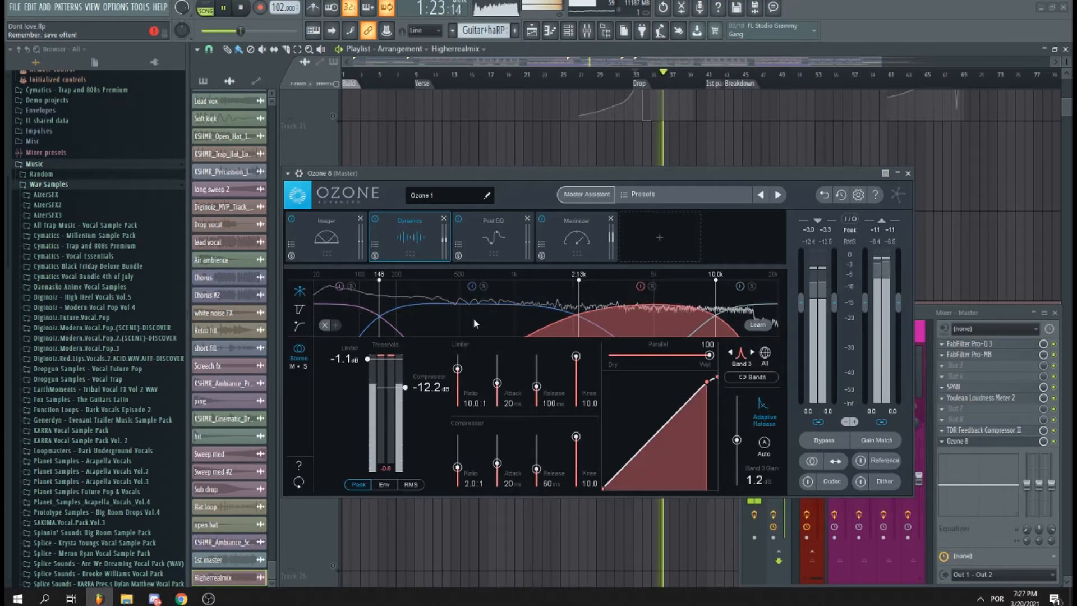
{"action": "key", "text": "space"}
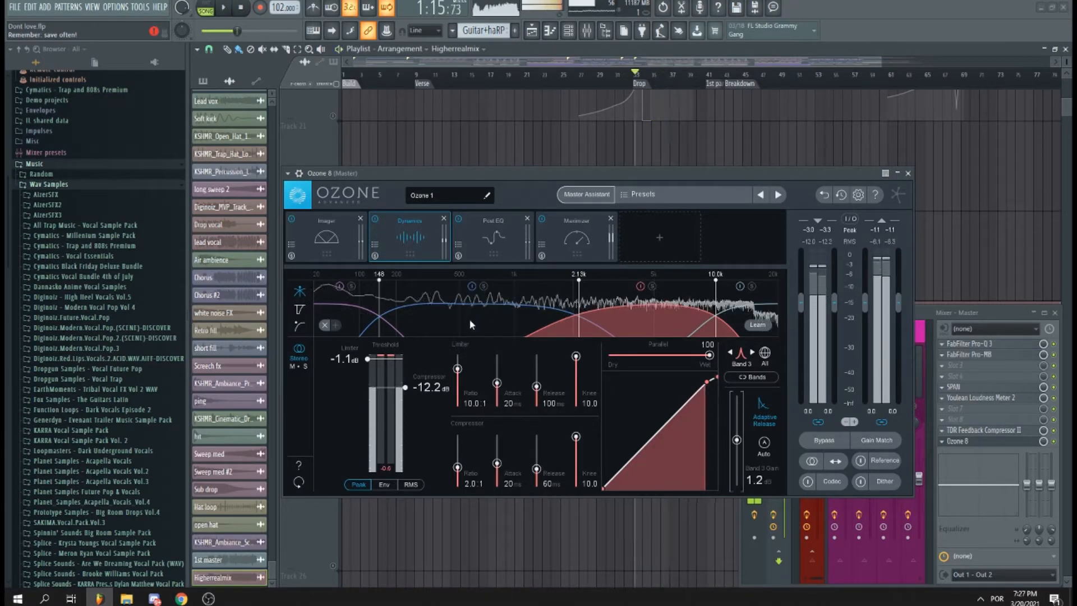
In the Post EQ's Side channel, lower the band 1 highpass to below 86.3 Hz and set band 3 to 212 Hz at -1.7 dB.
{"action": "left_click", "coordinate": [496, 247]}
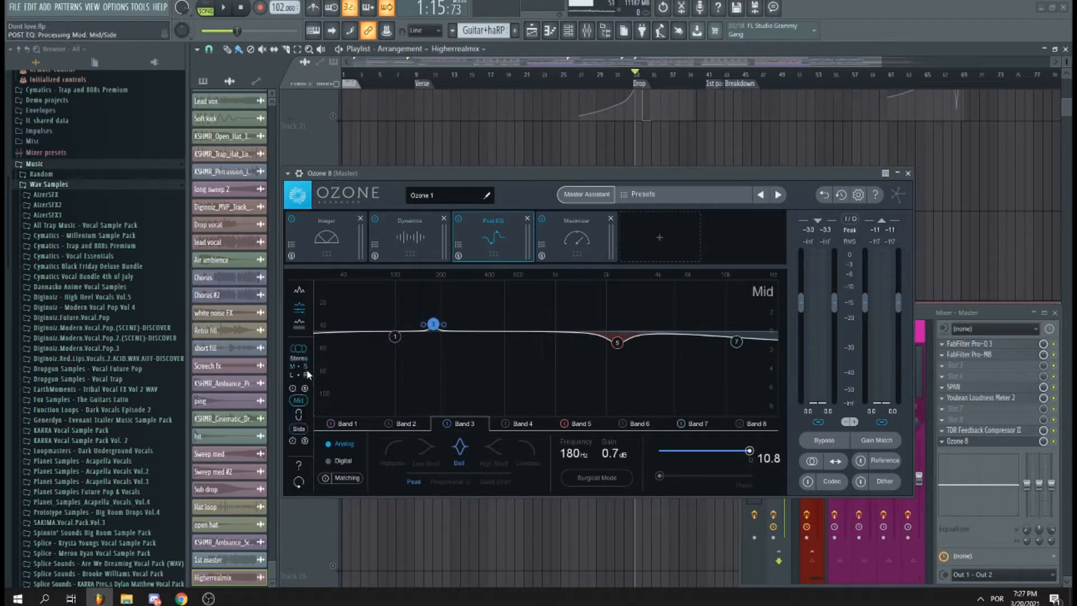
{"action": "left_click", "coordinate": [299, 429]}
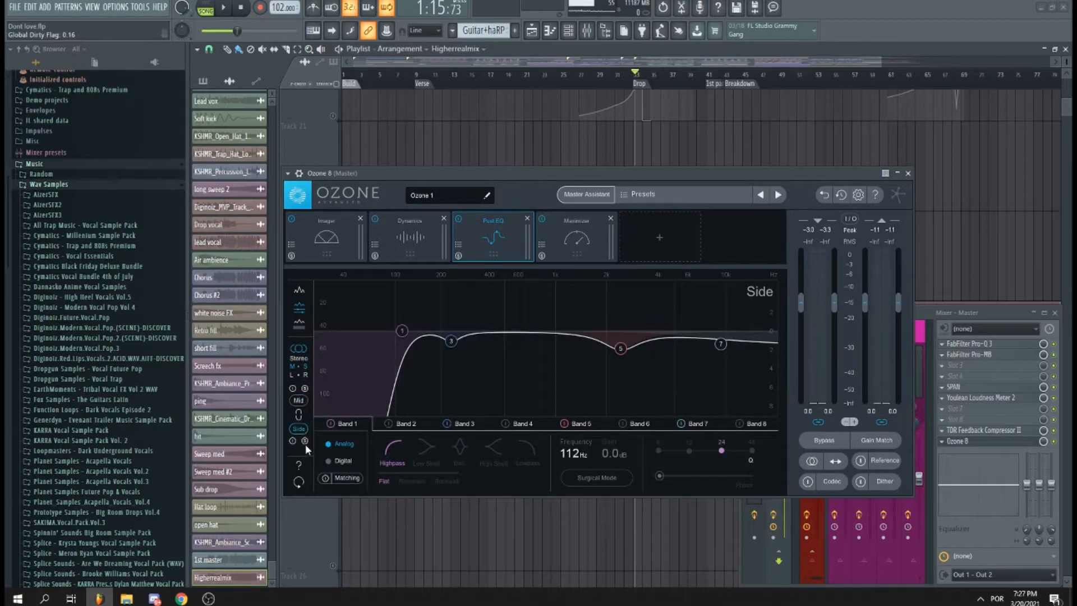
{"action": "left_click_drag", "start_coordinate": [403, 331], "coordinate": [397, 332]}
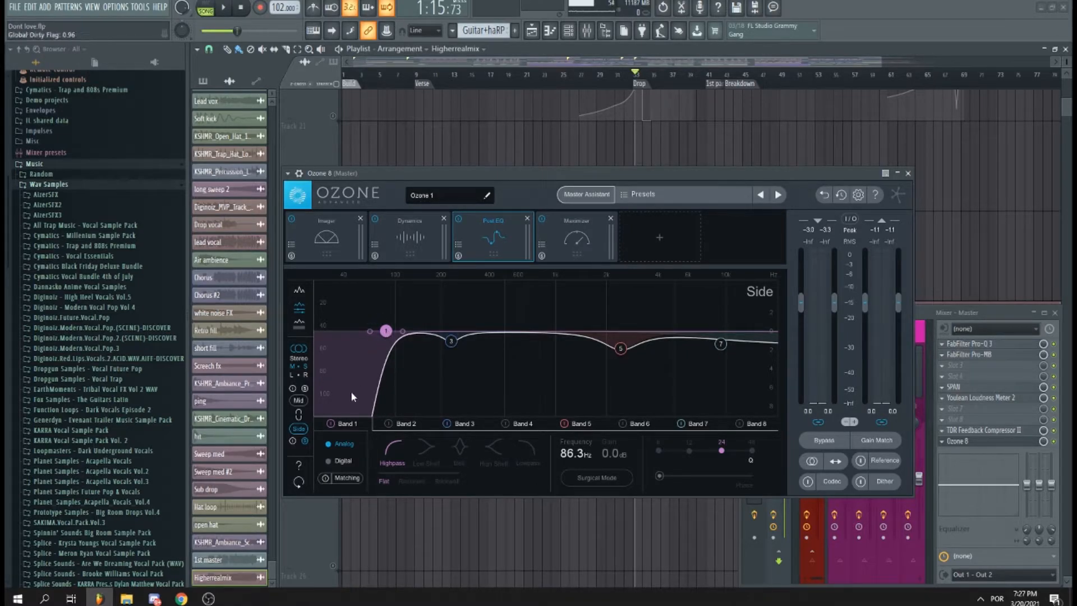
{"action": "left_click_drag", "start_coordinate": [380, 334], "coordinate": [377, 335]}
{"action": "left_click", "coordinate": [450, 343]}
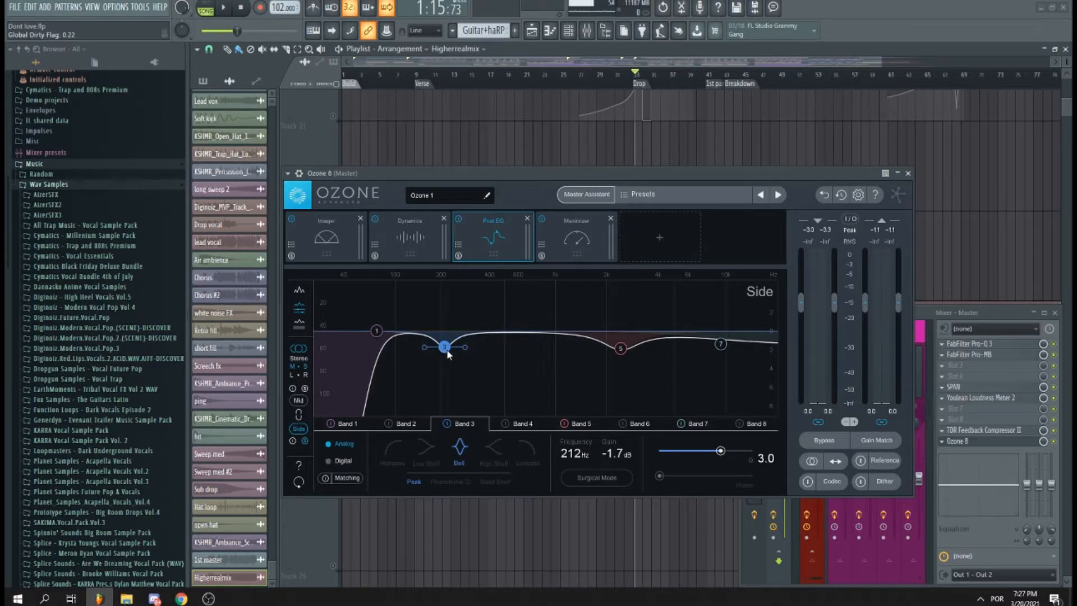
During playback, set Side band 3 to 264 Hz at -1.9 dB, reduce band 5's cut, and set the band 7 high shelf to 10.9 kHz at -1.9 dB.
{"action": "key", "text": "space"}
{"action": "mouse_move", "coordinate": [447, 350]}
{"action": "left_mouse_down"}
{"action": "mouse_move", "coordinate": [476, 350]}
{"action": "mouse_move", "coordinate": [415, 355]}
{"action": "mouse_move", "coordinate": [458, 349]}
{"action": "left_mouse_up"}
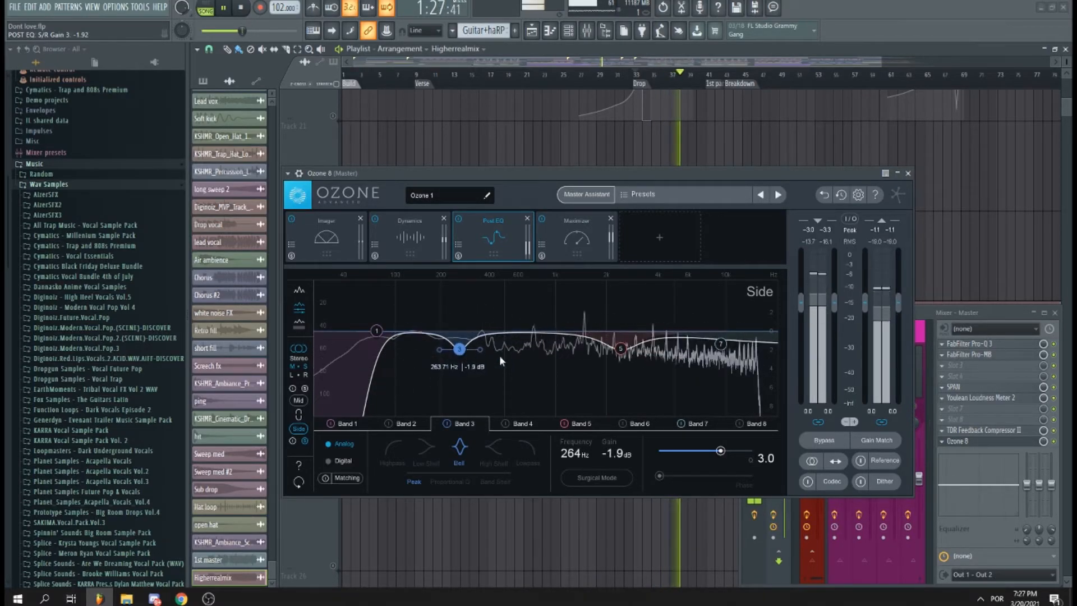
{"action": "mouse_move", "coordinate": [620, 349]}
{"action": "left_mouse_down"}
{"action": "mouse_move", "coordinate": [595, 343]}
{"action": "mouse_move", "coordinate": [611, 341]}
{"action": "left_mouse_up"}
{"action": "left_click_drag", "start_coordinate": [721, 344], "coordinate": [736, 353]}
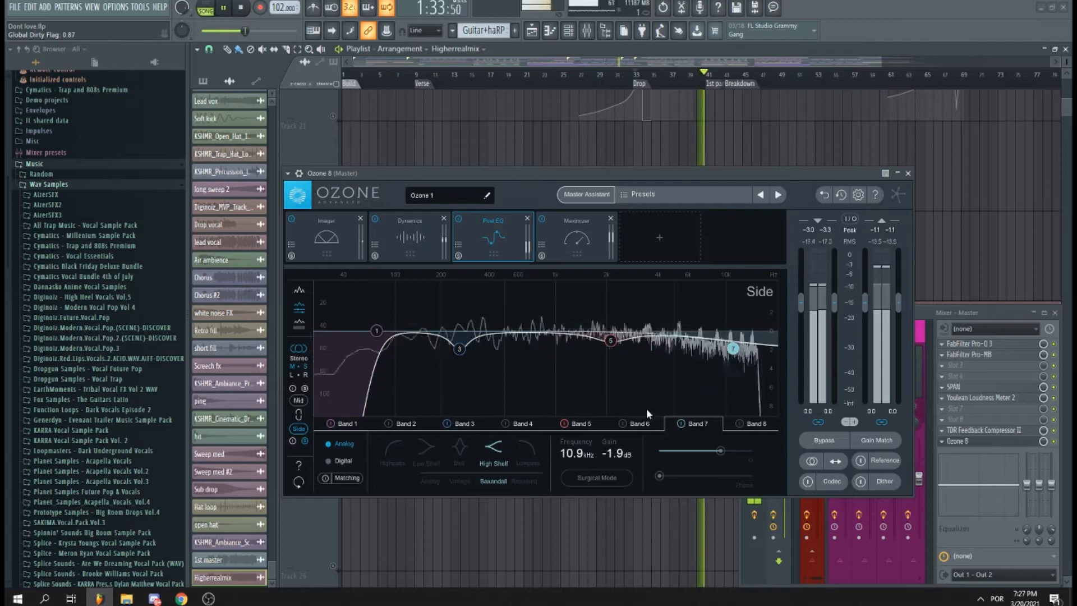
{"action": "key", "text": "space"}
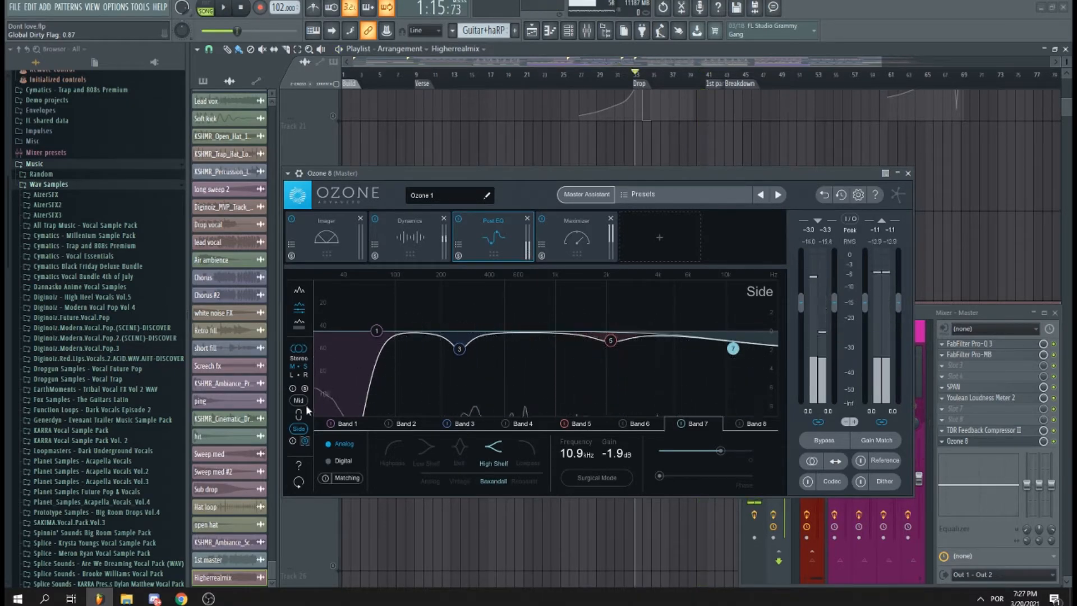
Compare the Post EQ's Mid and Side curves by alternating between the two channels.
{"action": "left_click", "coordinate": [300, 400]}
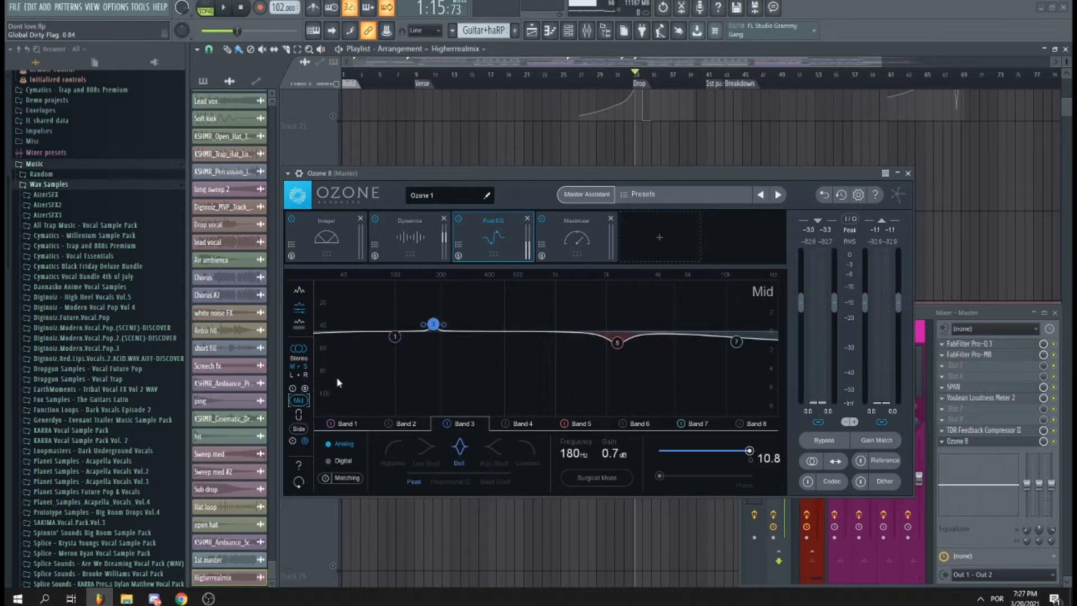
{"action": "left_click", "coordinate": [299, 429]}
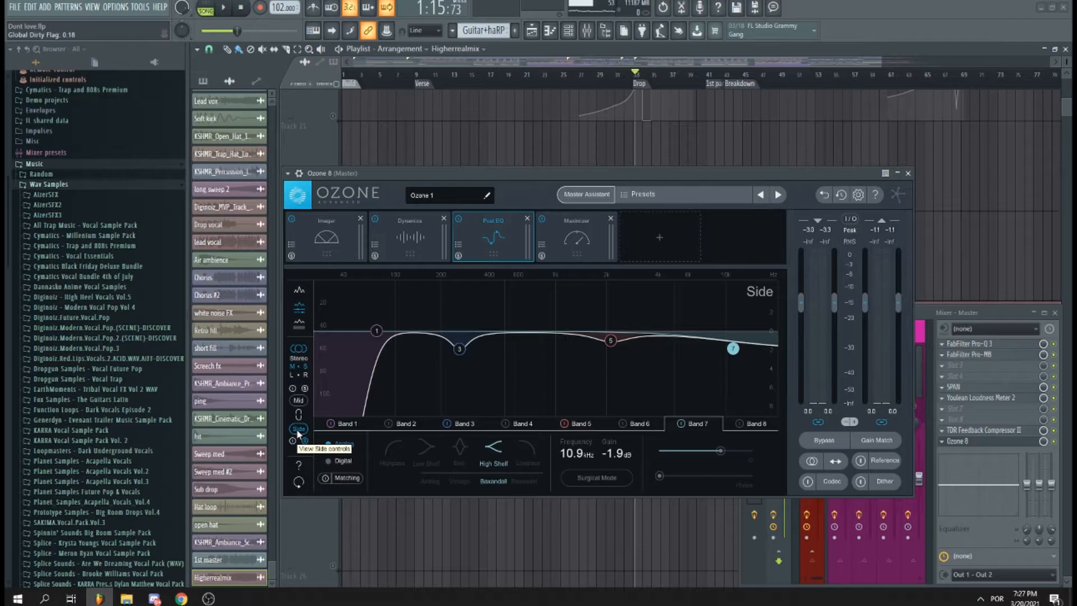
{"action": "left_click", "coordinate": [299, 401]}
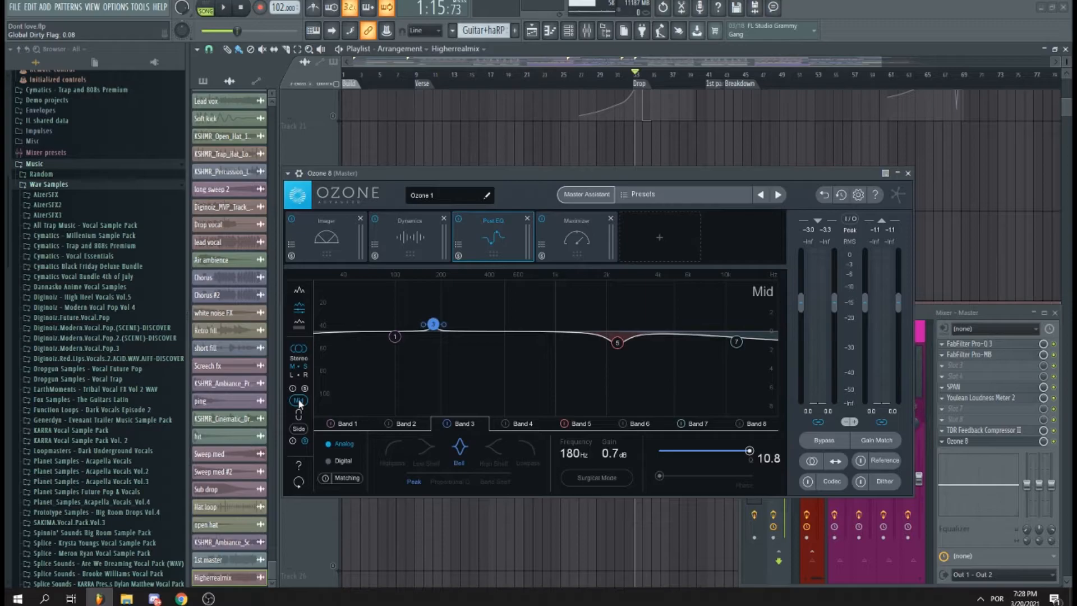
{"action": "left_click", "coordinate": [298, 428]}
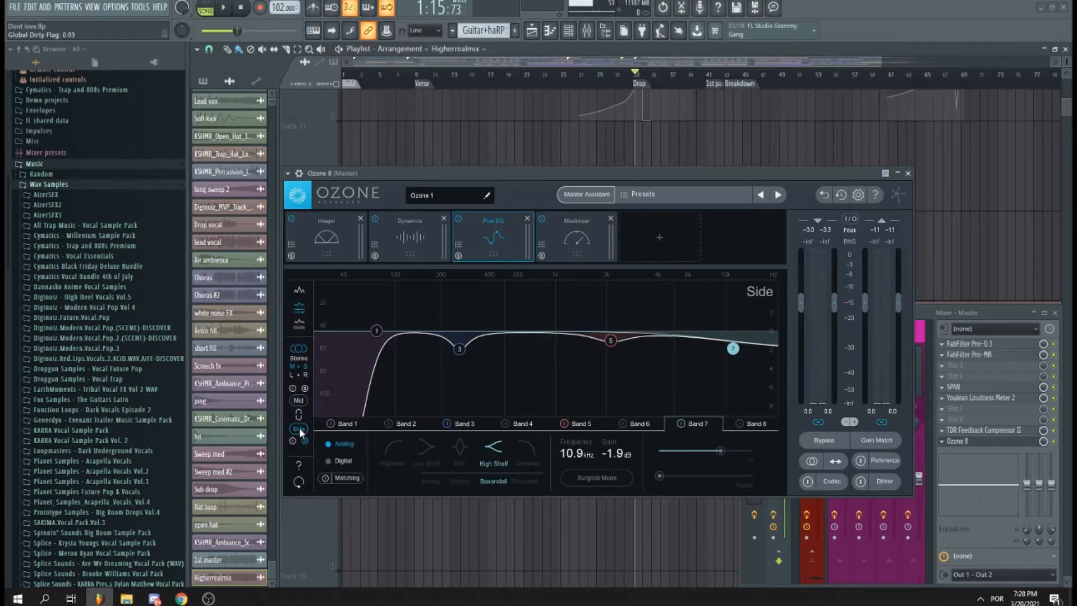
{"action": "left_click", "coordinate": [298, 402]}
{"action": "left_click", "coordinate": [299, 428]}
{"action": "left_click", "coordinate": [301, 403]}
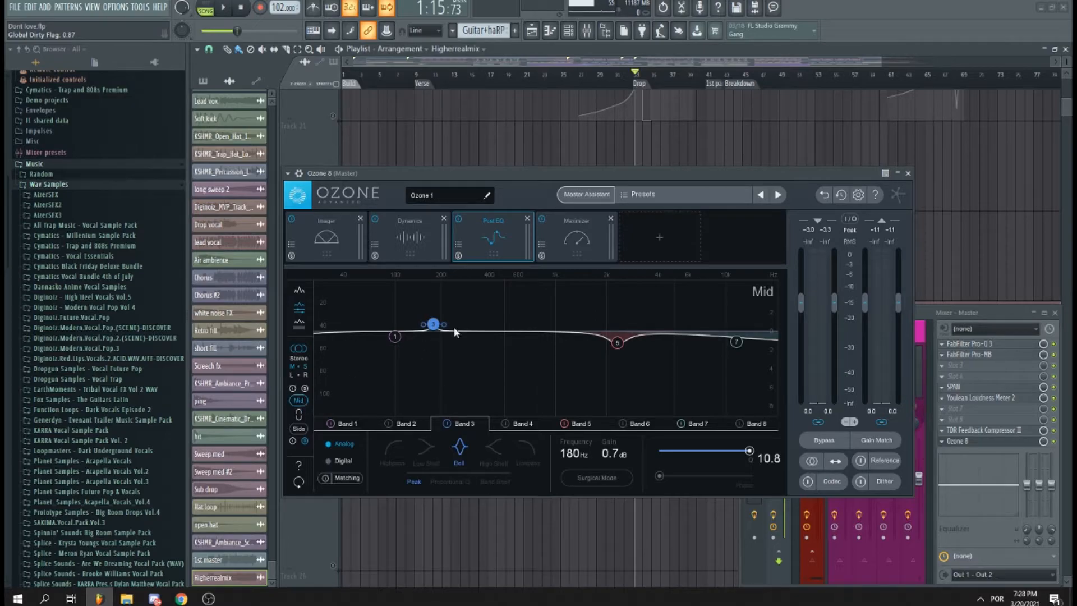
{"action": "left_click", "coordinate": [306, 428]}
{"action": "left_click", "coordinate": [300, 402]}
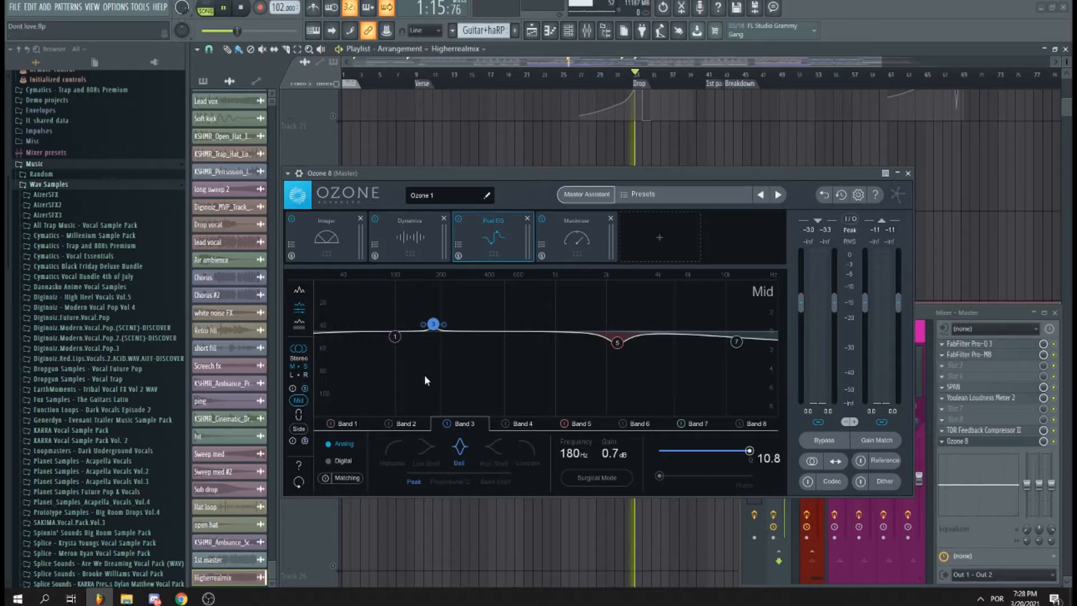
While playing the drop, set the Post EQ's Mid band 5 to 1.98 kHz at -0.9 dB and band 3 to 135 Hz at 1.5 dB.
{"action": "key", "text": "space"}
{"action": "left_click_drag", "start_coordinate": [434, 324], "coordinate": [444, 326]}
{"action": "left_click_drag", "start_coordinate": [619, 346], "coordinate": [605, 343]}
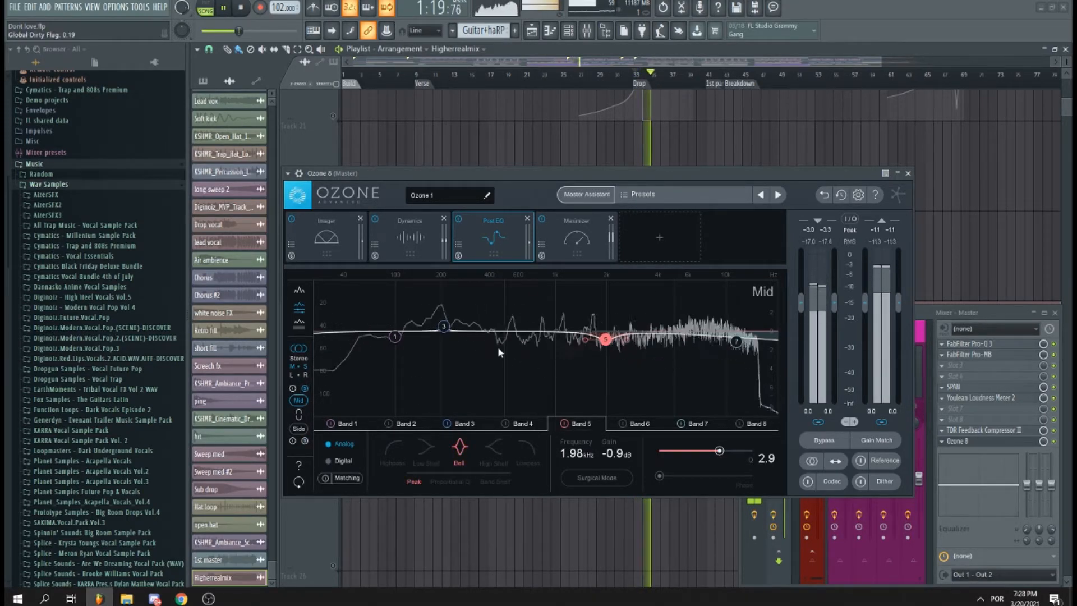
{"action": "left_click_drag", "start_coordinate": [444, 326], "coordinate": [416, 325]}
{"action": "key", "text": "space"}
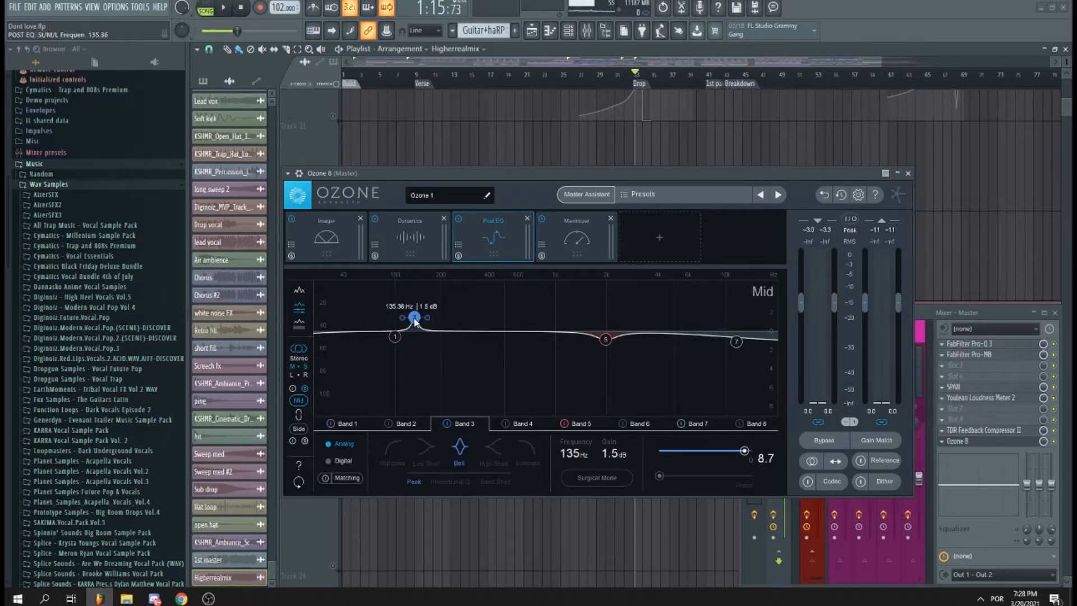
Set Mid band 3 to 147 Hz at 1.6 dB and band 5 to 2.04 kHz at -1.0 dB, and switch the Post EQ to Stereo processing.
{"action": "key", "text": "space"}
{"action": "mouse_move", "coordinate": [414, 322]}
{"action": "left_mouse_down"}
{"action": "mouse_move", "coordinate": [429, 322]}
{"action": "mouse_move", "coordinate": [418, 316]}
{"action": "left_mouse_up"}
{"action": "mouse_move", "coordinate": [416, 316]}
{"action": "left_mouse_down"}
{"action": "mouse_move", "coordinate": [402, 324]}
{"action": "mouse_move", "coordinate": [423, 320]}
{"action": "left_mouse_up"}
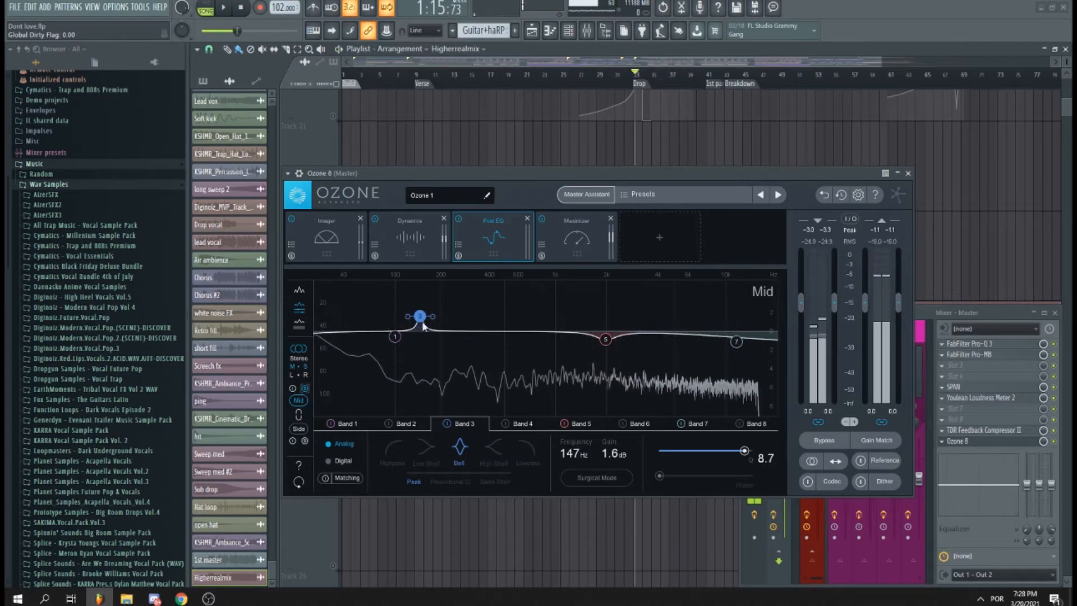
{"action": "left_click_drag", "start_coordinate": [606, 339], "coordinate": [608, 343]}
{"action": "key", "text": "space"}
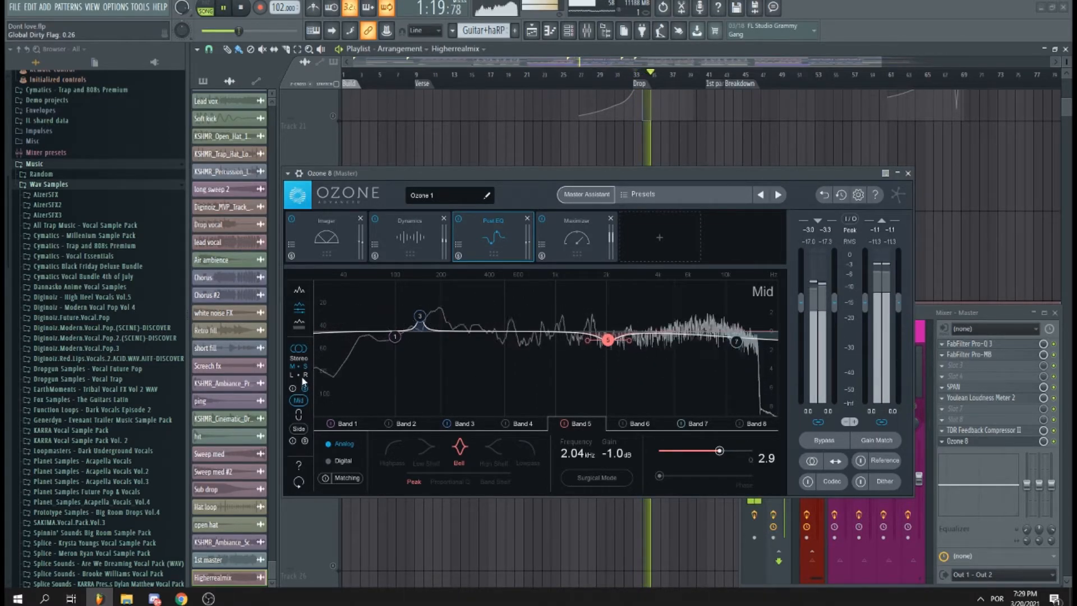
{"action": "left_click", "coordinate": [301, 359]}
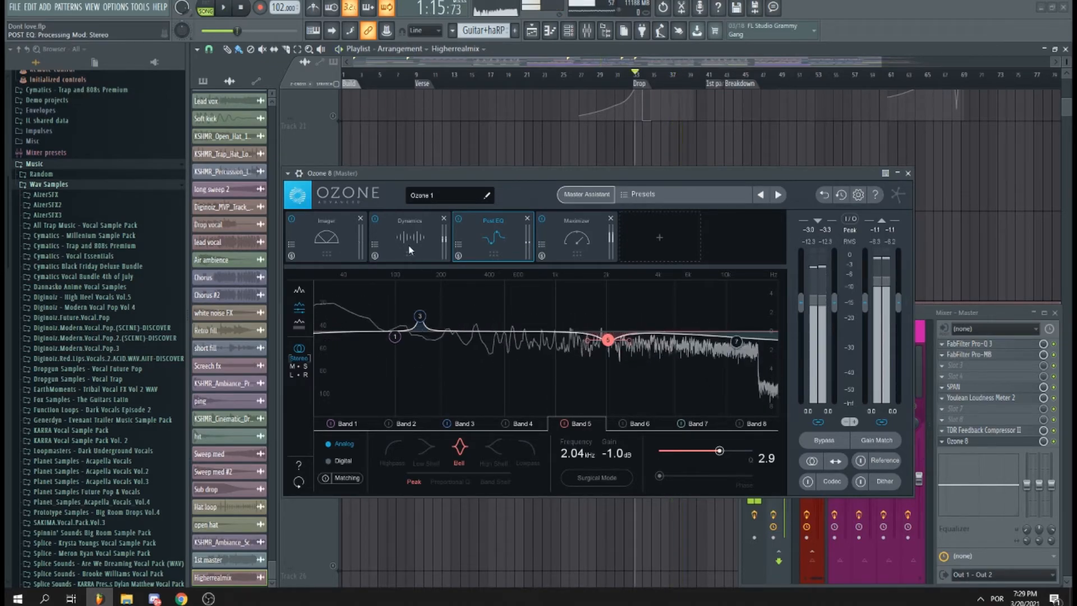
In the Dynamics module, lower band 3's compressor threshold to -13.1 dB and play the drop to check it.
{"action": "left_click", "coordinate": [409, 235]}
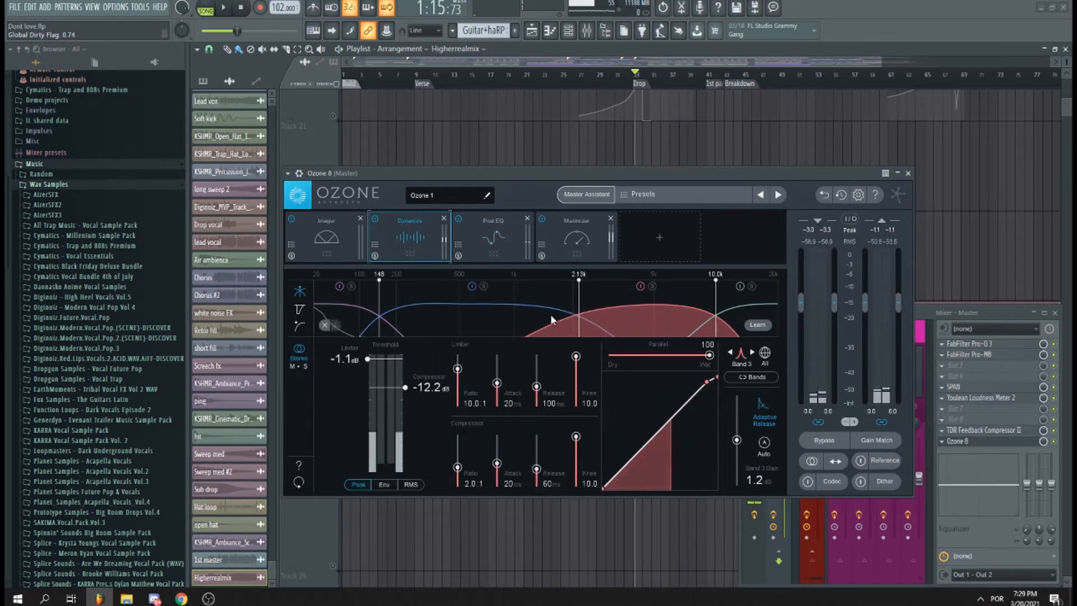
{"action": "left_click", "coordinate": [557, 314]}
{"action": "left_click", "coordinate": [664, 320]}
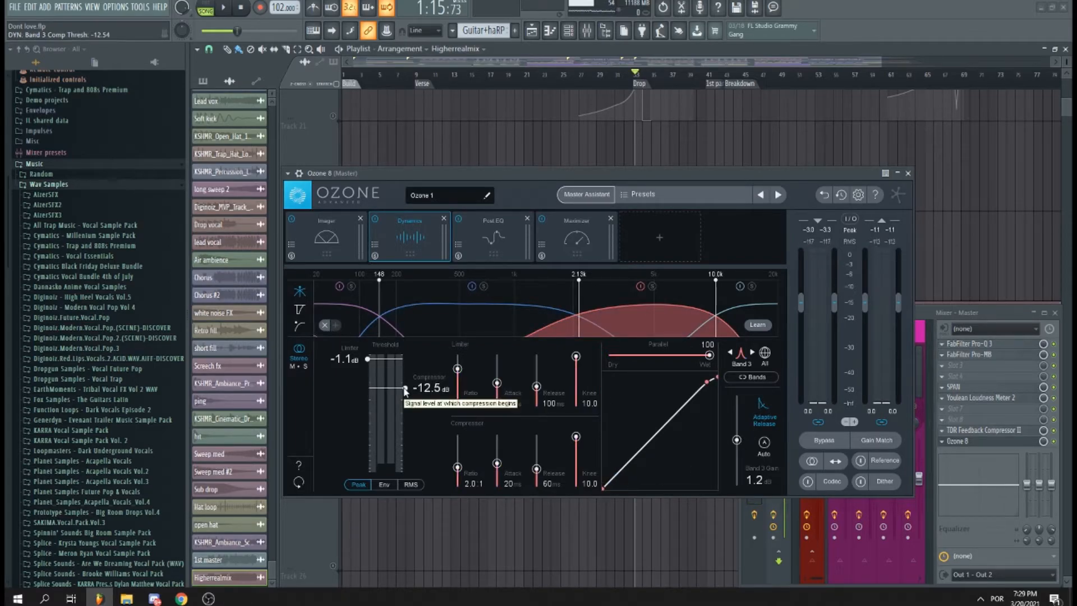
{"action": "key", "text": "space"}
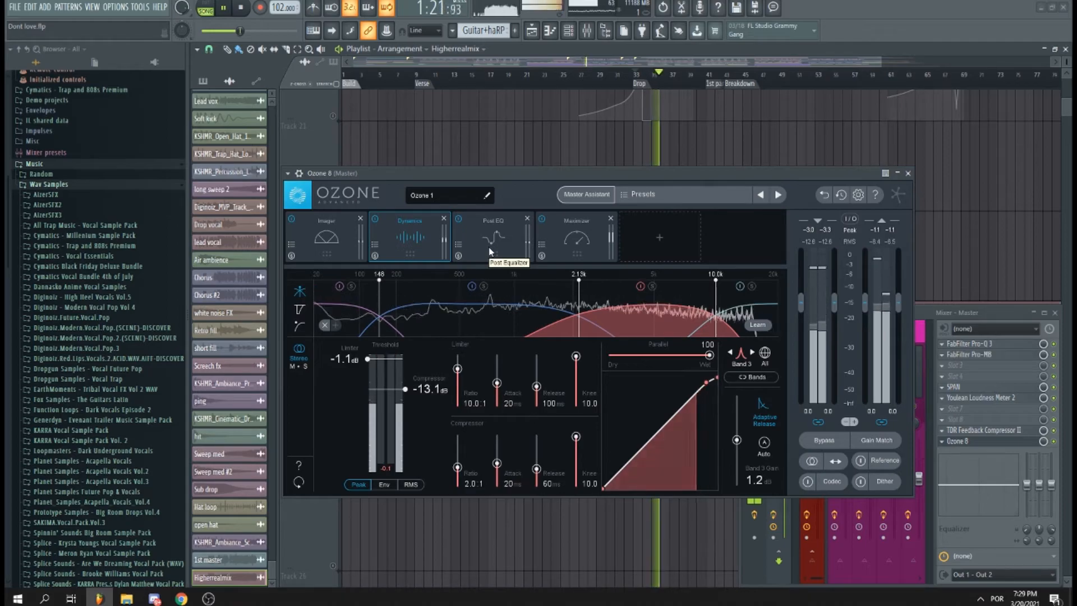
{"action": "key", "text": "space"}
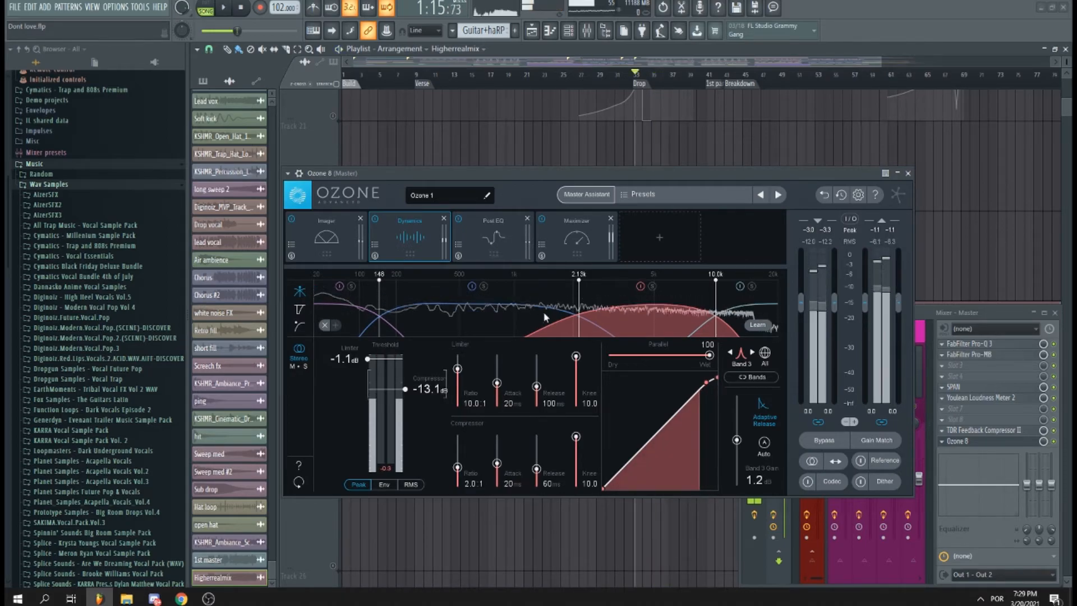
Open the Maximizer module and raise its threshold to -5.1 dB while playing the drop.
{"action": "left_click", "coordinate": [489, 247]}
{"action": "left_click", "coordinate": [577, 242]}
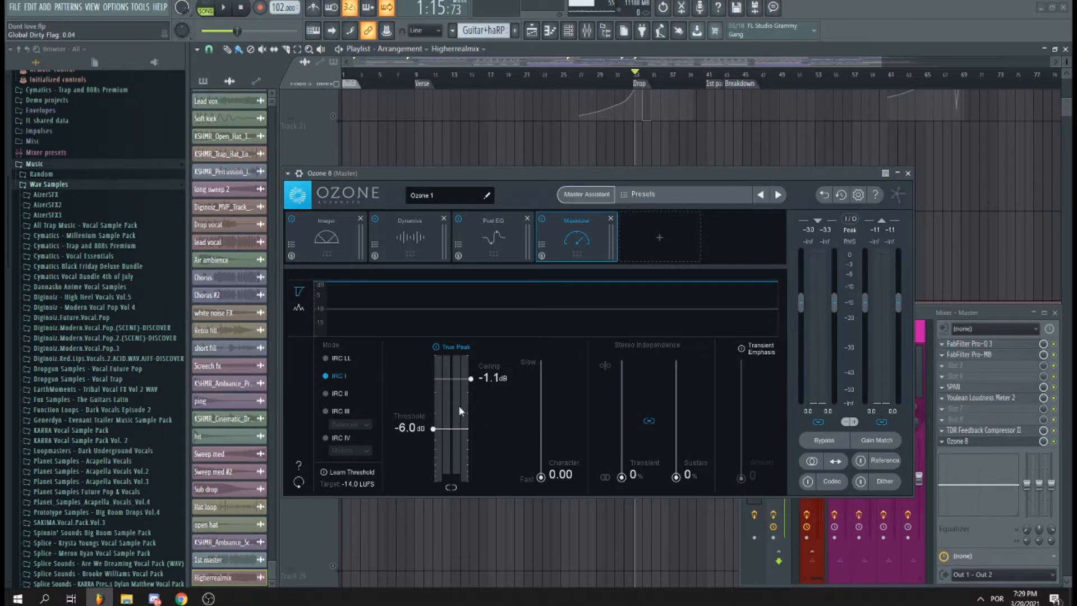
{"action": "key", "text": "space"}
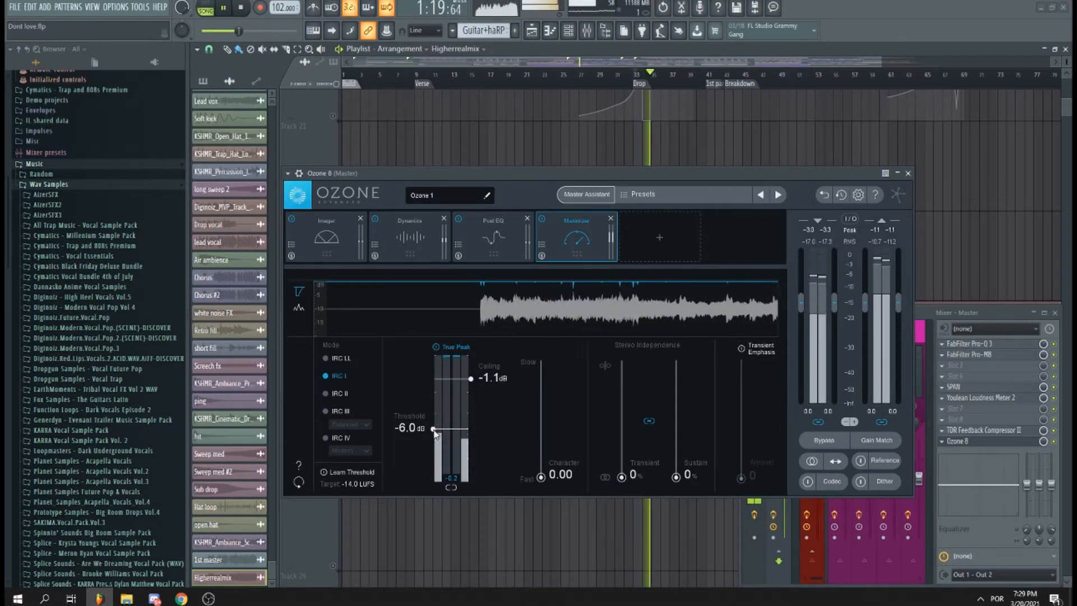
{"action": "left_click_drag", "start_coordinate": [435, 430], "coordinate": [433, 424]}
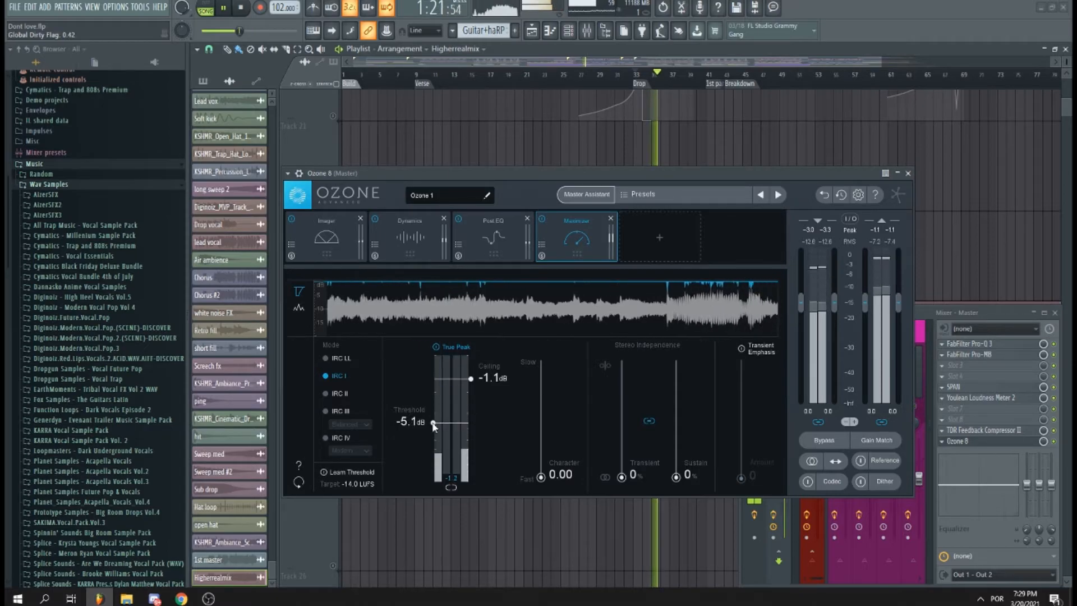
{"action": "key", "text": "space"}
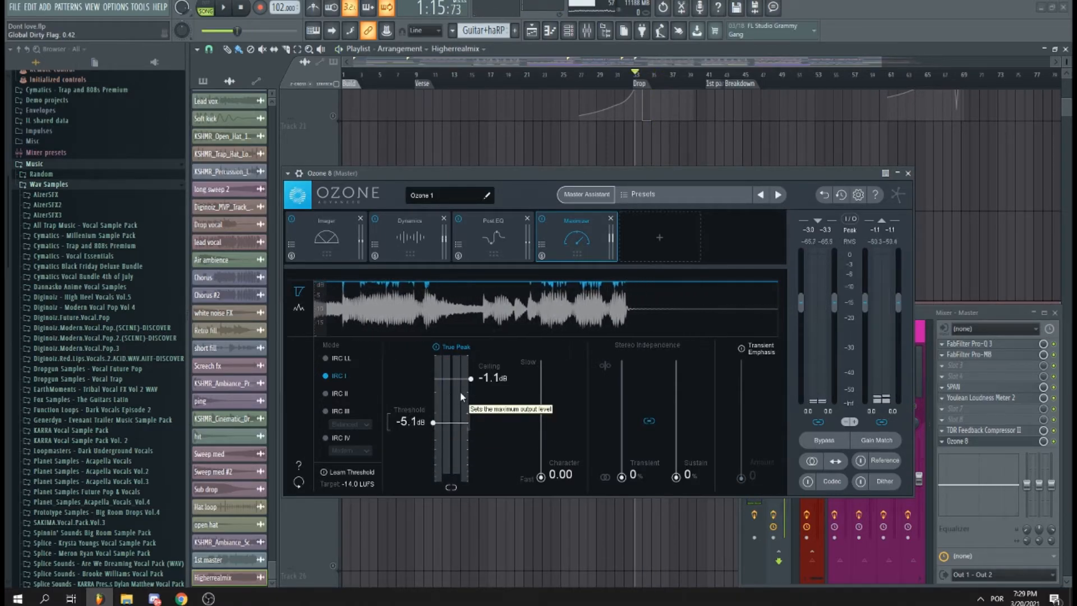
During playback, try a Maximizer threshold of -10.7 dB, settle on -6.0 dB and set the ceiling to -1.2 dB.
{"action": "left_click_drag", "start_coordinate": [441, 420], "coordinate": [435, 424]}
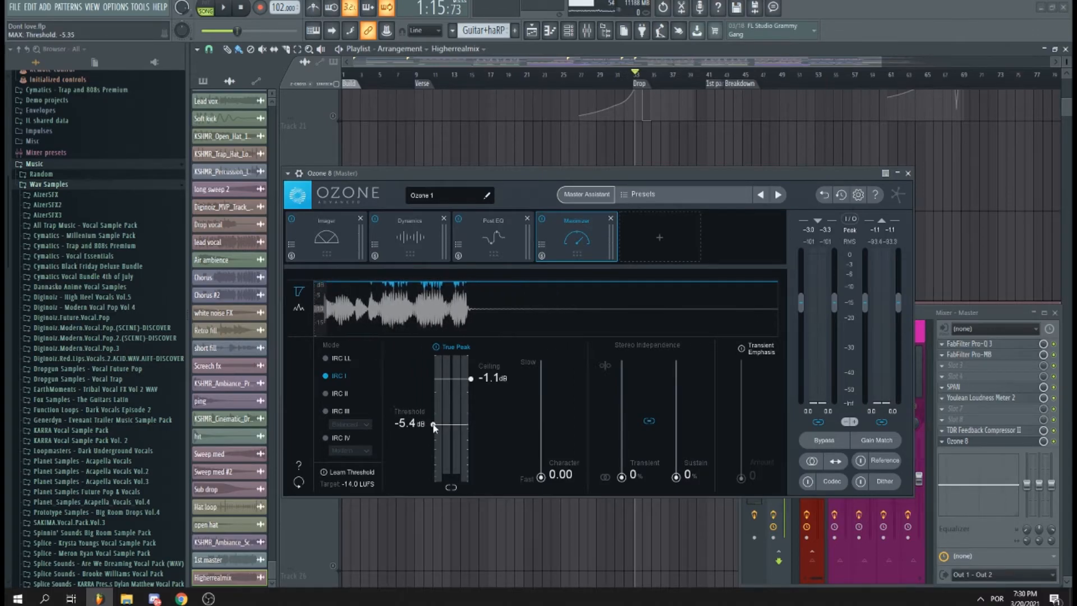
{"action": "key", "text": "space"}
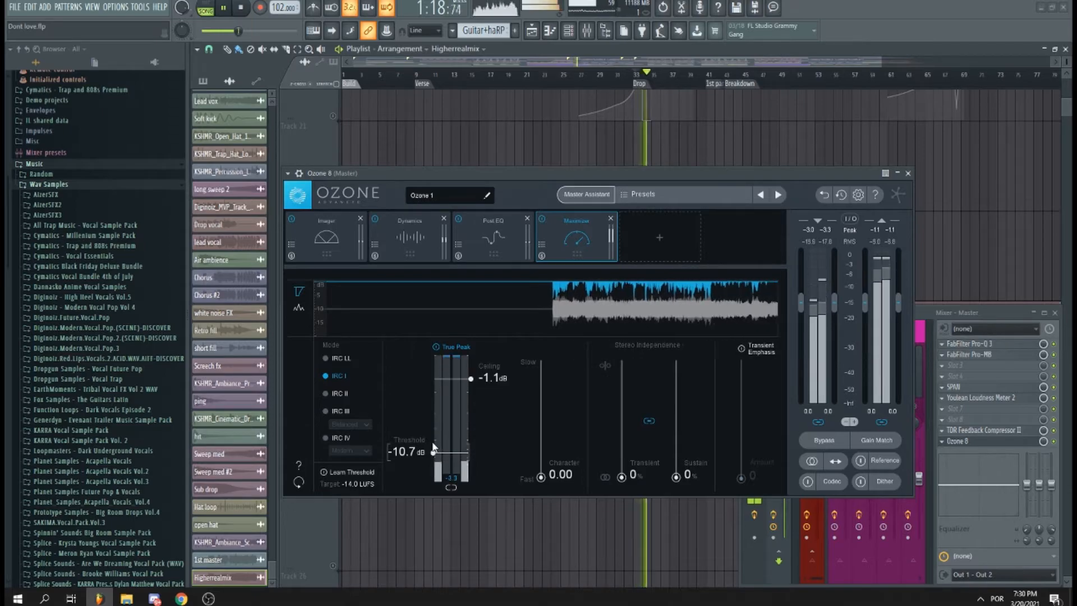
{"action": "left_click_drag", "start_coordinate": [435, 453], "coordinate": [436, 425]}
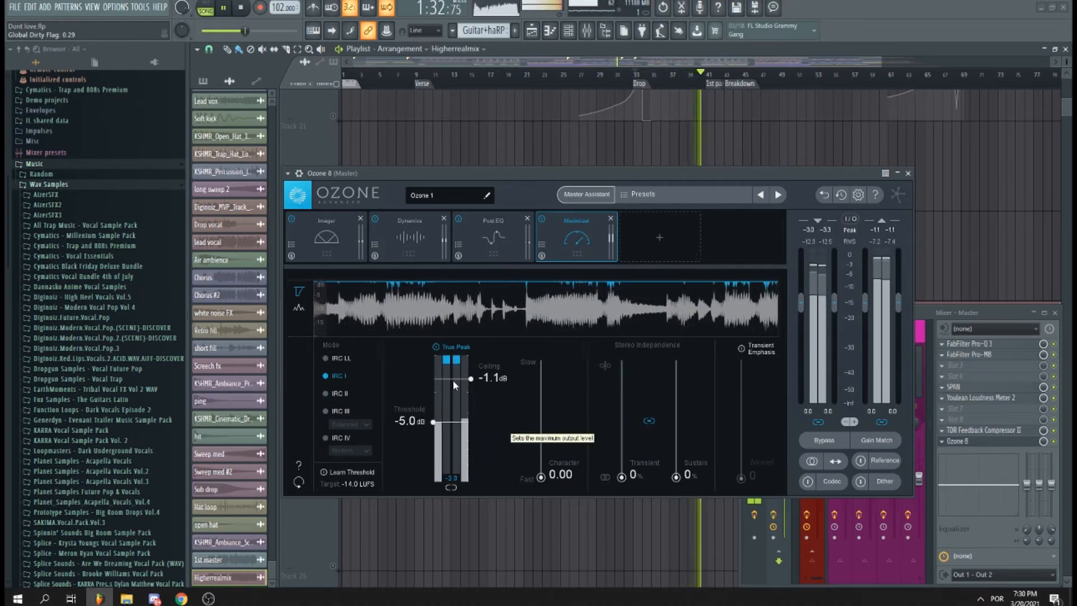
{"action": "left_click_drag", "start_coordinate": [434, 421], "coordinate": [433, 430]}
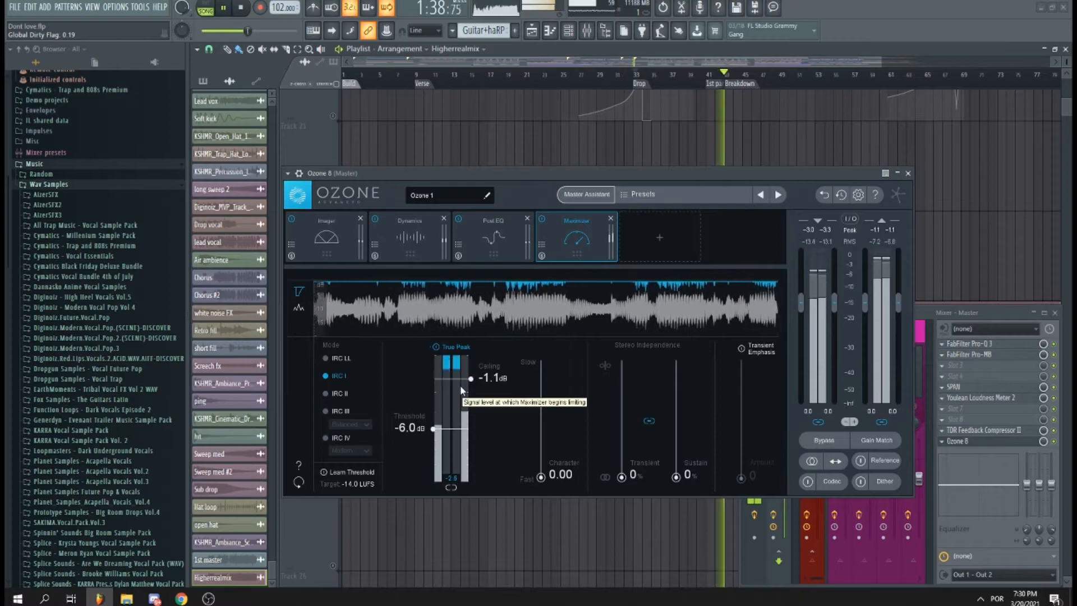
{"action": "left_click_drag", "start_coordinate": [471, 385], "coordinate": [463, 399]}
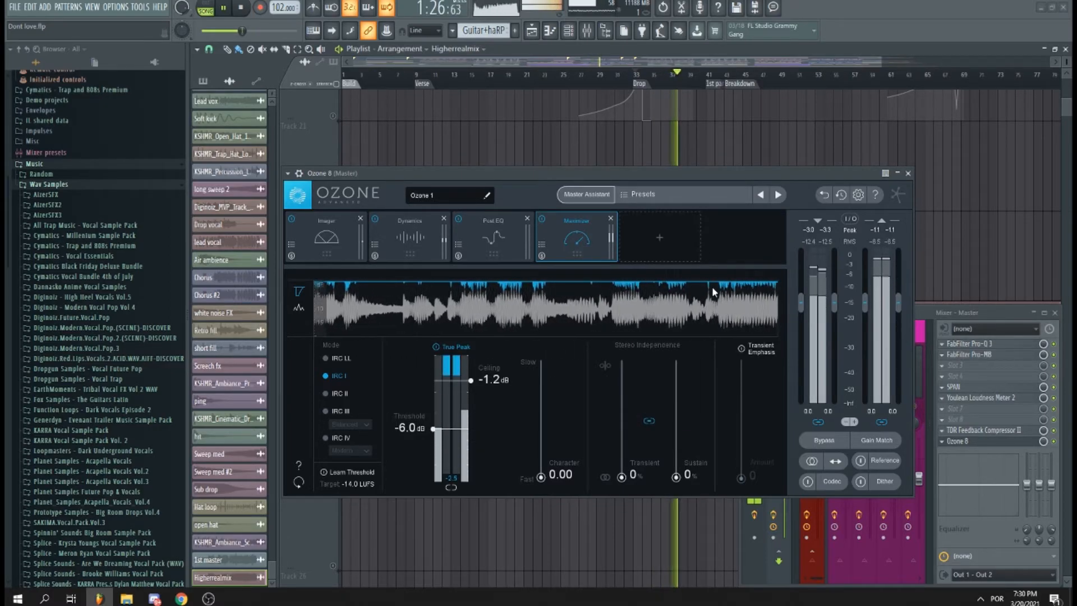
{"action": "key", "text": "space"}
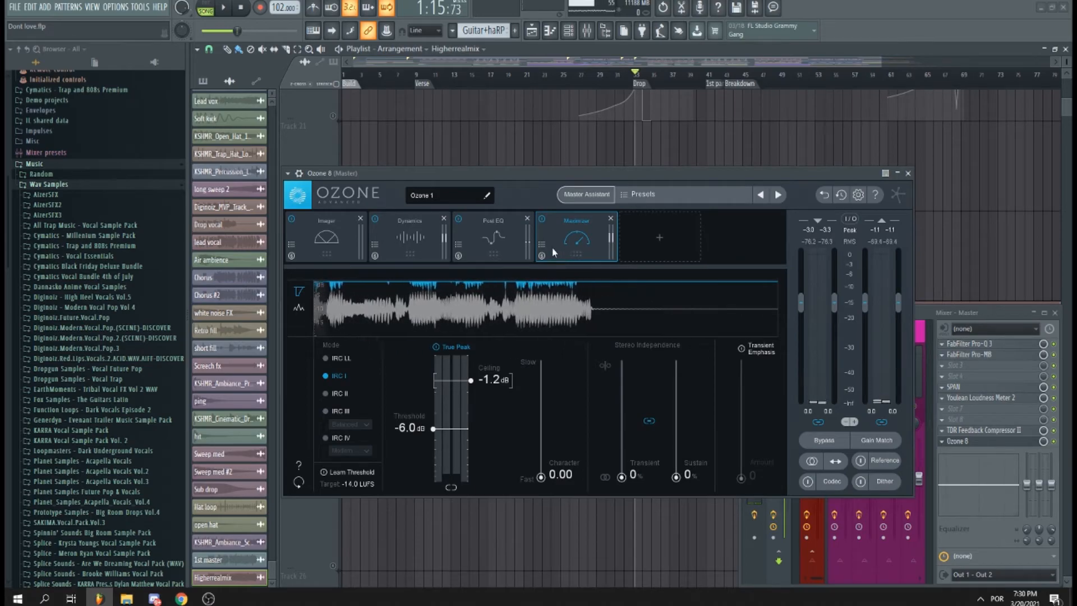
Bring the Mixer to the front and reposition the Ozone 8 and Mixer windows.
{"action": "left_click", "coordinate": [997, 315]}
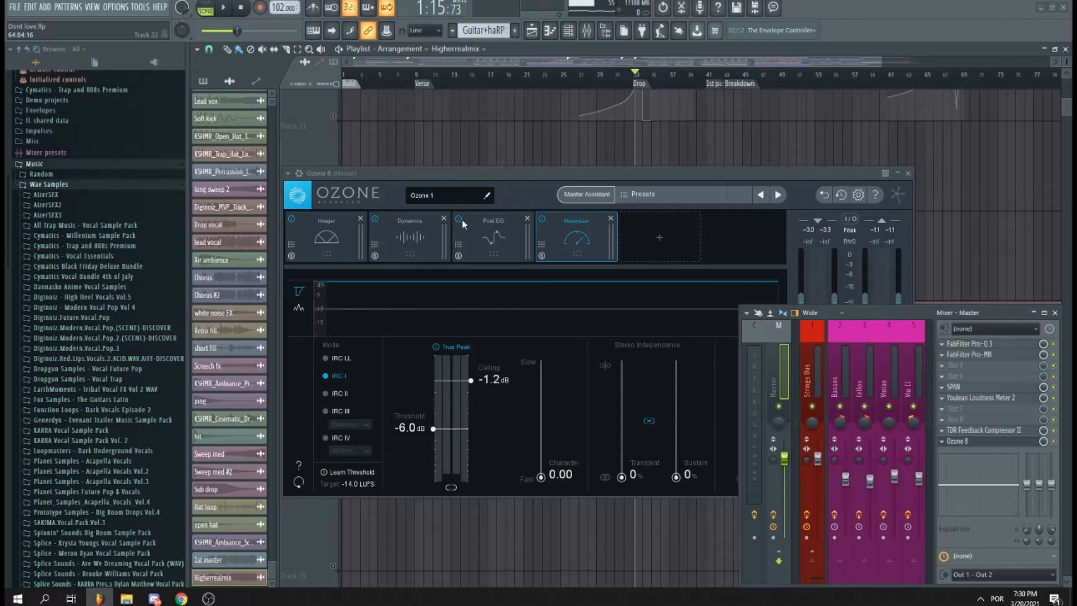
{"action": "left_click_drag", "start_coordinate": [369, 180], "coordinate": [376, 139]}
{"action": "left_click_drag", "start_coordinate": [992, 310], "coordinate": [920, 249]}
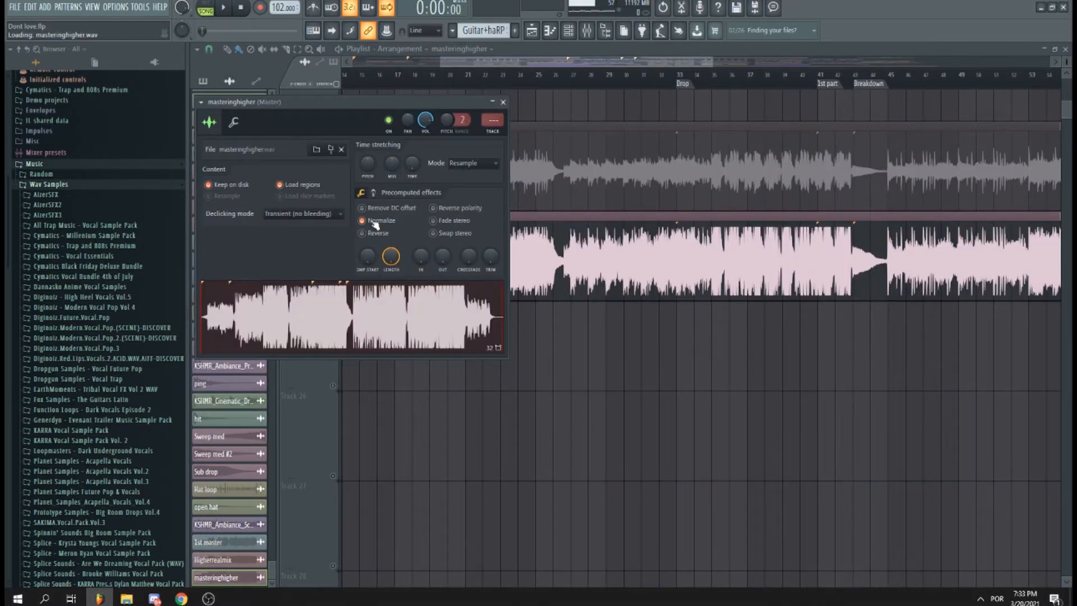
Toggle the Normalize option of the masteringhigher clip and return to the playlist.
{"action": "left_click", "coordinate": [375, 225]}
{"action": "right_click", "coordinate": [769, 356]}
{"action": "scroll", "coordinate": [672, 285], "scroll_direction": "down", "scroll_amount": 2}
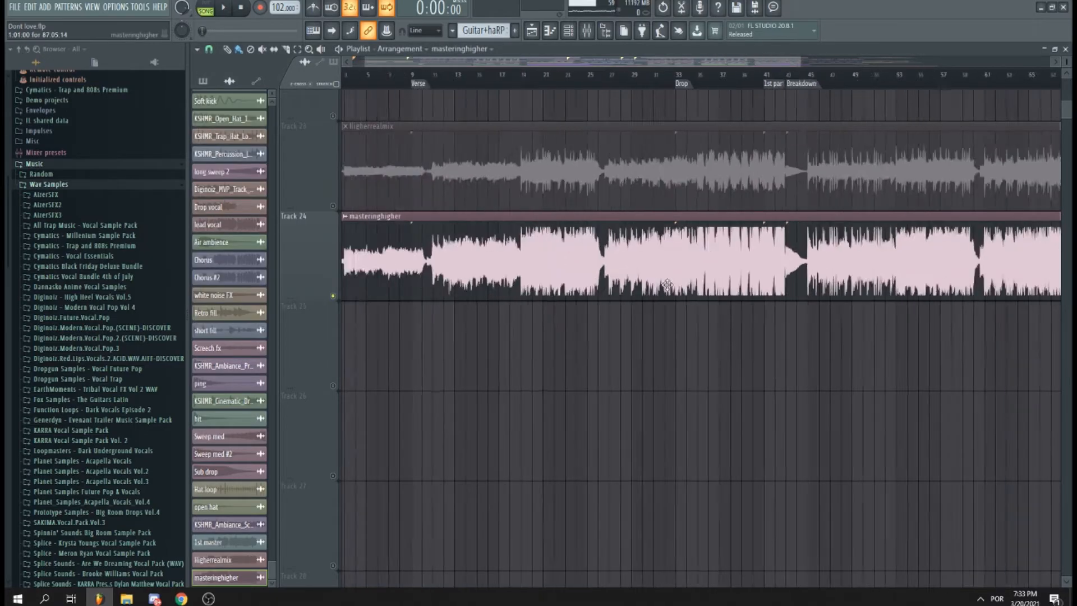
Examine the masteringhigher waveform against the unmastered Higherrealmix clip, from the intro through the drop and breakdown.
{"action": "scroll", "coordinate": [541, 269], "scroll_direction": "up", "scroll_amount": 2}
{"action": "scroll", "coordinate": [541, 281], "scroll_direction": "up", "scroll_amount": 4}
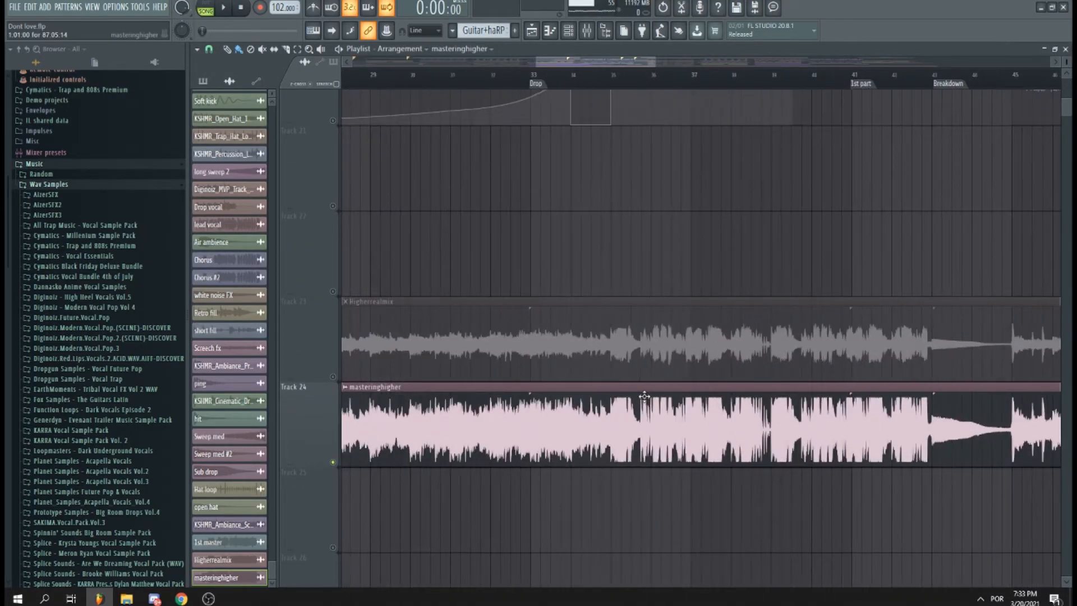
{"action": "scroll", "coordinate": [413, 427], "scroll_direction": "down", "scroll_amount": 3}
{"action": "scroll", "coordinate": [413, 427], "scroll_direction": "up", "scroll_amount": 3}
{"action": "scroll", "coordinate": [413, 427], "scroll_direction": "down", "scroll_amount": 3}
{"action": "scroll", "coordinate": [738, 426], "scroll_direction": "up", "scroll_amount": 4}
{"action": "scroll", "coordinate": [967, 452], "scroll_direction": "down", "scroll_amount": 5}
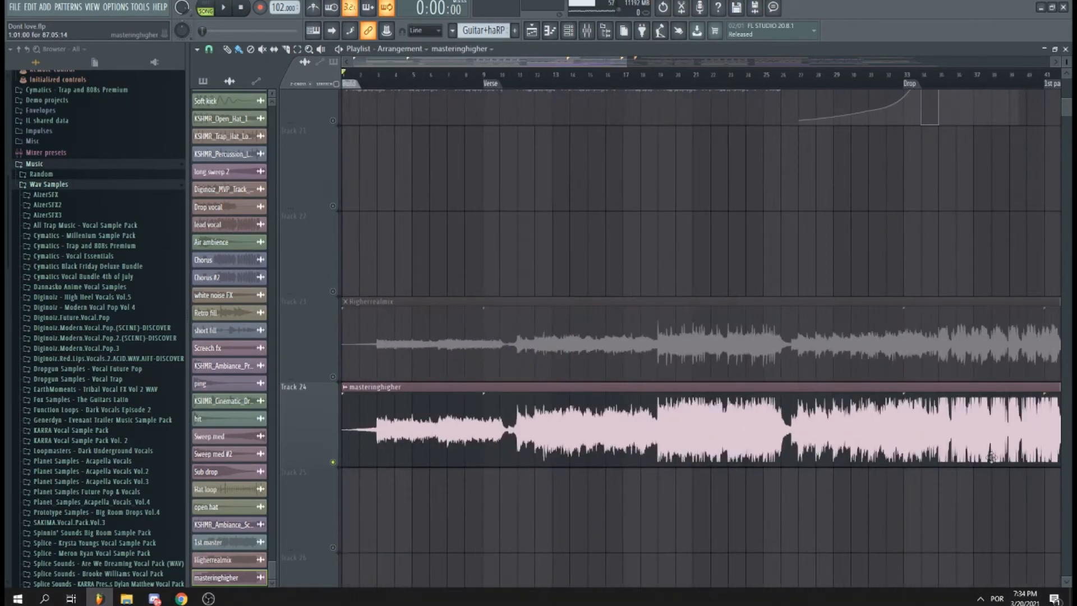
{"action": "scroll", "coordinate": [967, 453], "scroll_direction": "up", "scroll_amount": 8}
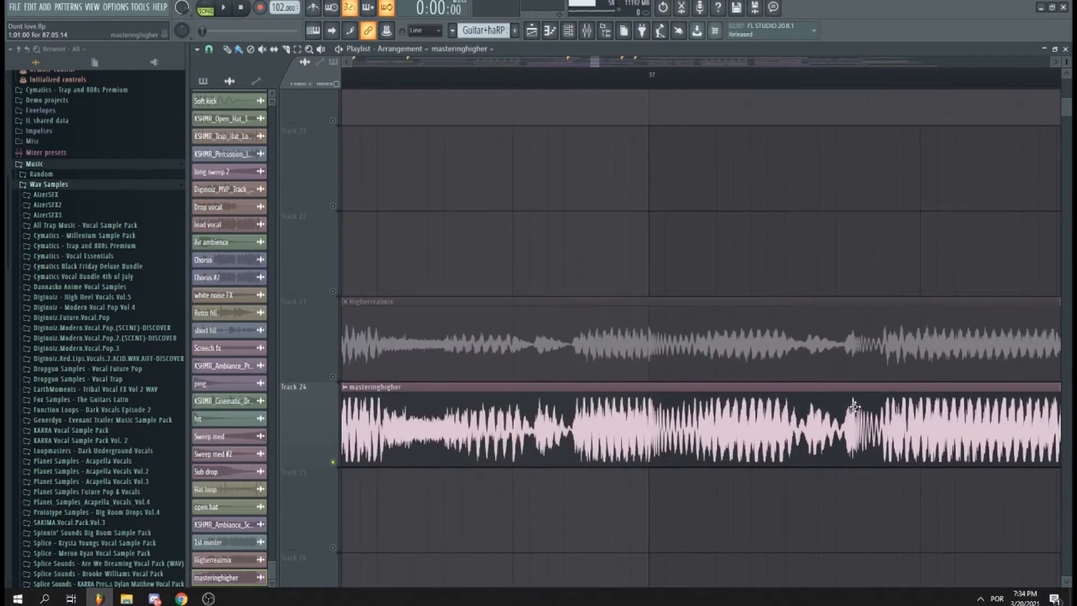
{"action": "scroll", "coordinate": [860, 414], "scroll_direction": "down", "scroll_amount": 10}
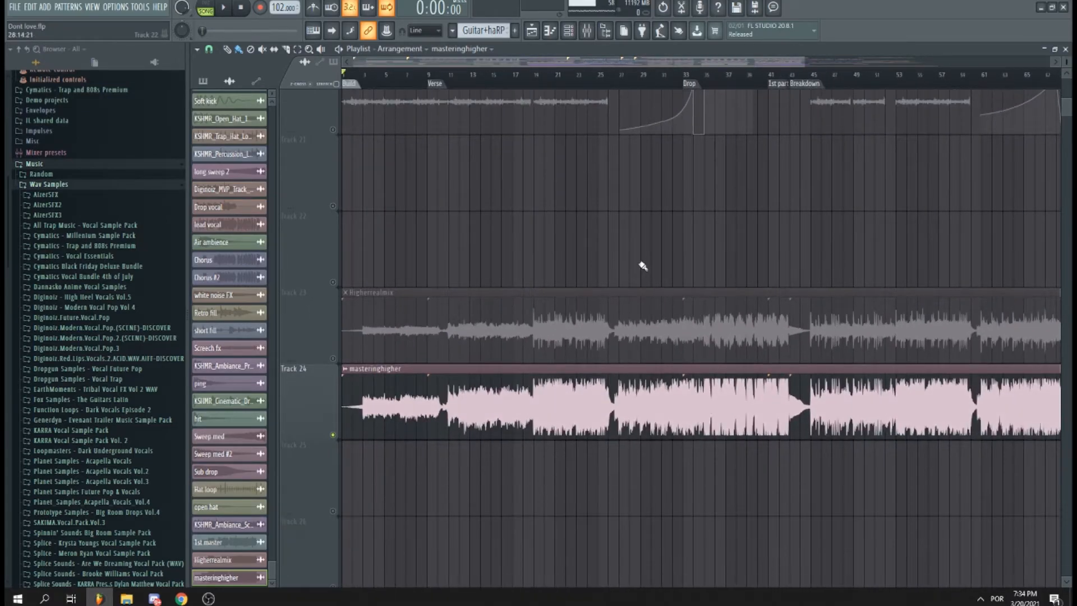
{"action": "scroll", "coordinate": [640, 265], "scroll_direction": "down", "scroll_amount": 2}
{"action": "scroll", "coordinate": [436, 302], "scroll_direction": "down", "scroll_amount": 1}
Place the Youlean Loudness Meter 2 and SPAN windows side by side and play the soloed masteringhigher track from the start.
{"action": "right_click", "coordinate": [334, 359]}
{"action": "right_click", "coordinate": [333, 359]}
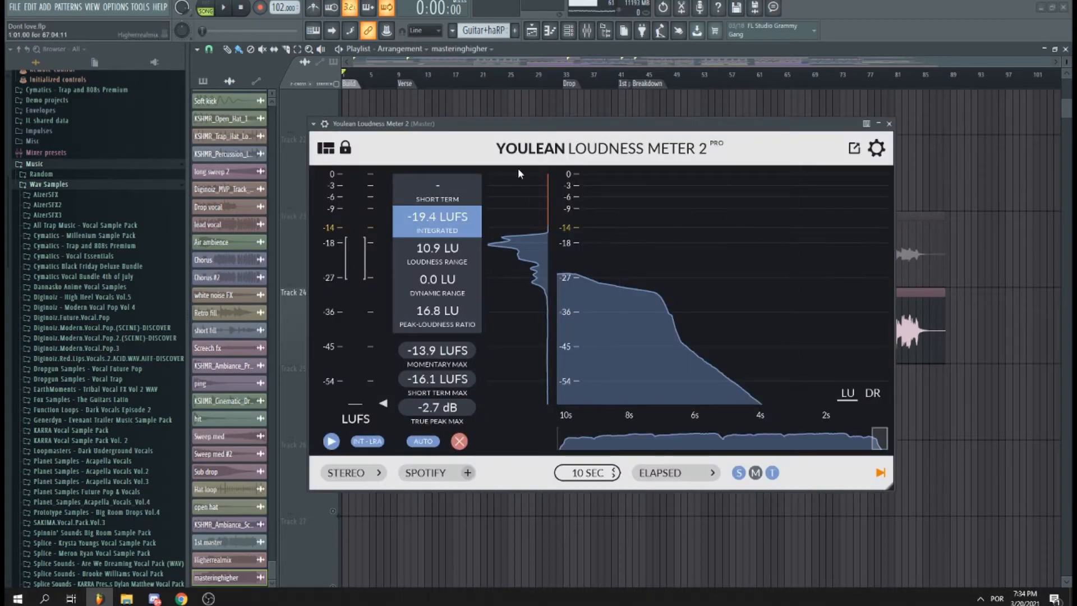
{"action": "left_click_drag", "start_coordinate": [573, 127], "coordinate": [271, 7]}
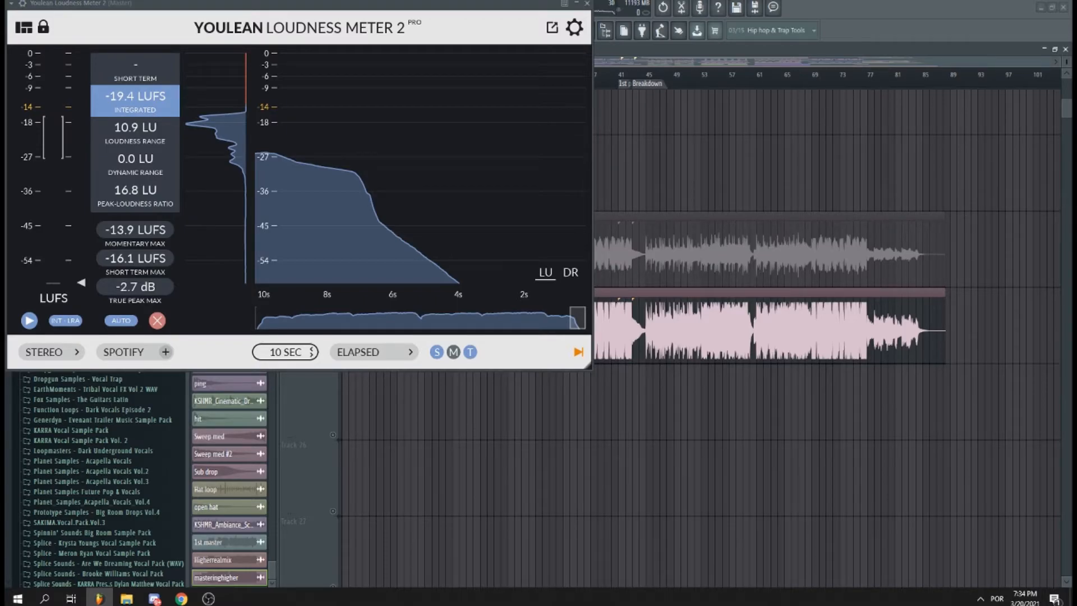
{"action": "left_click_drag", "start_coordinate": [664, 93], "coordinate": [835, 80]}
{"action": "key", "text": "space"}
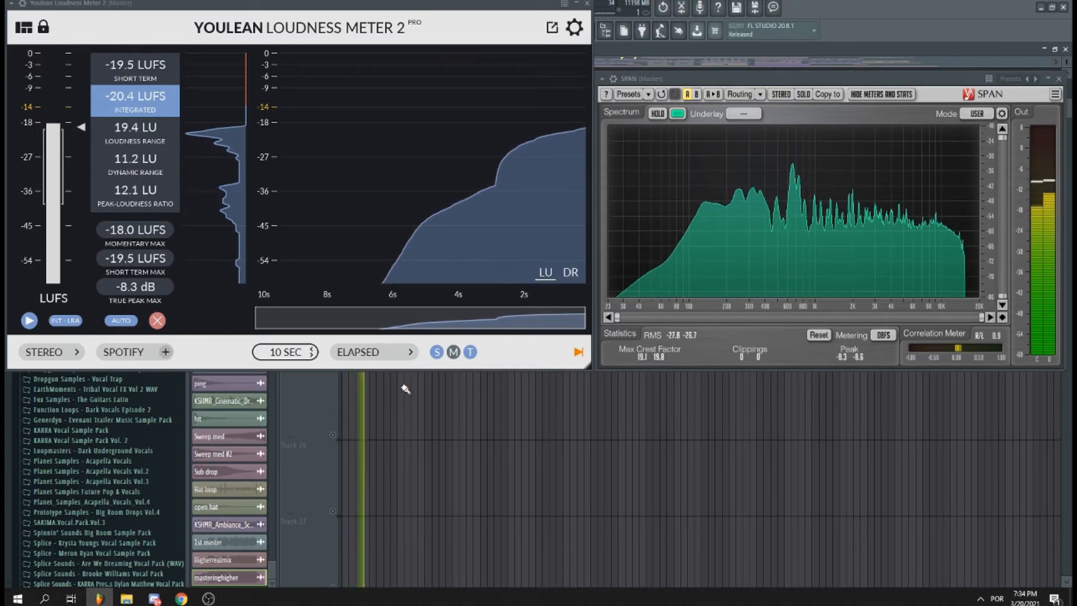
Switch the loudness meter to the DR view, check the master's loudness and spectrum during playback, and stop.
{"action": "left_click", "coordinate": [571, 272]}
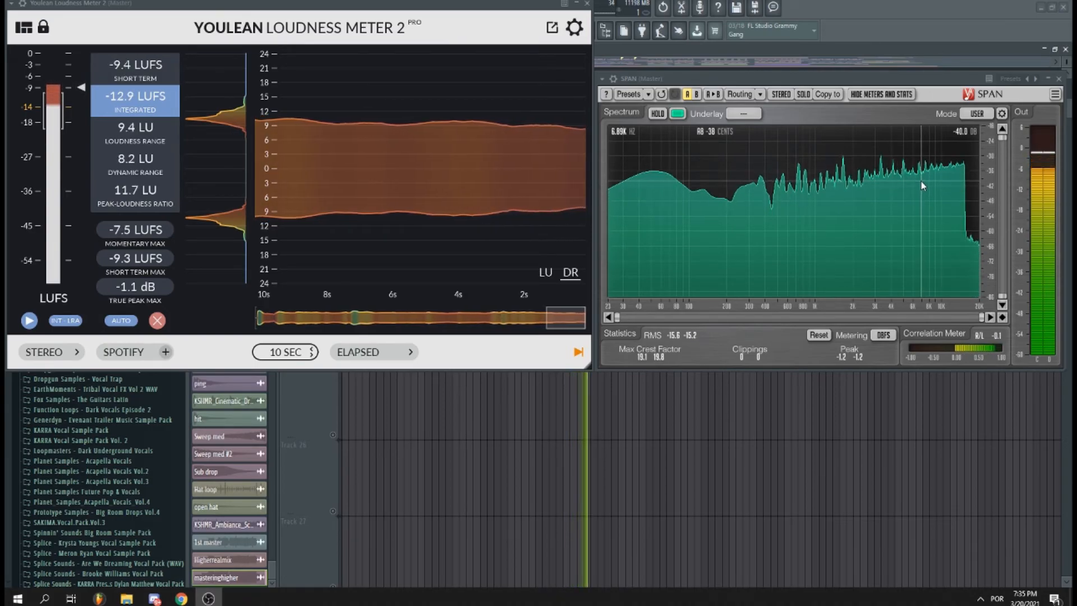
{"action": "key", "text": "space"}
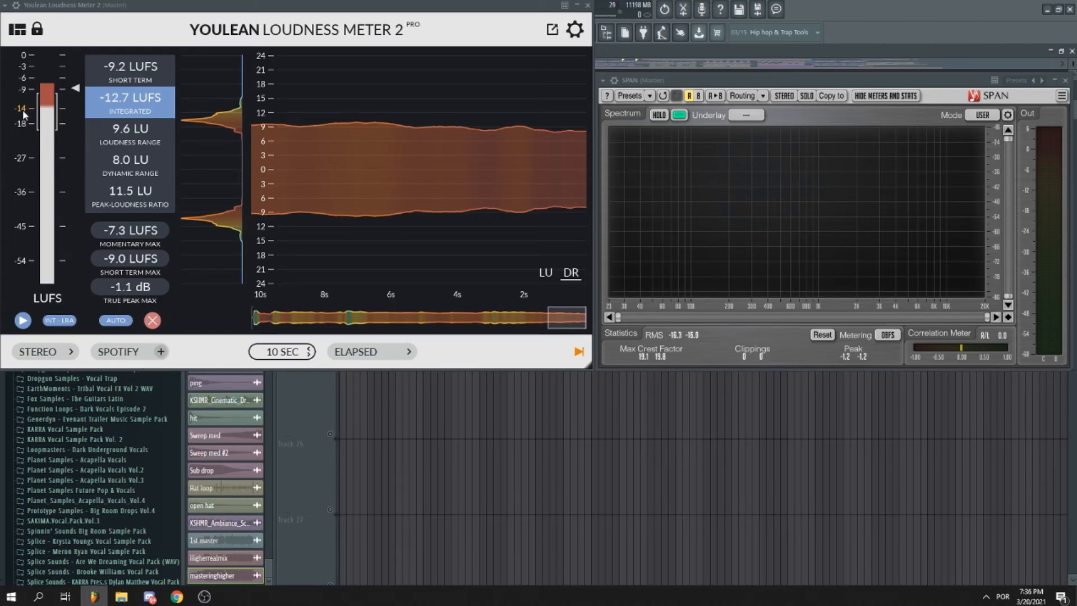
{"action": "mouse_move", "coordinate": [268, 187]}
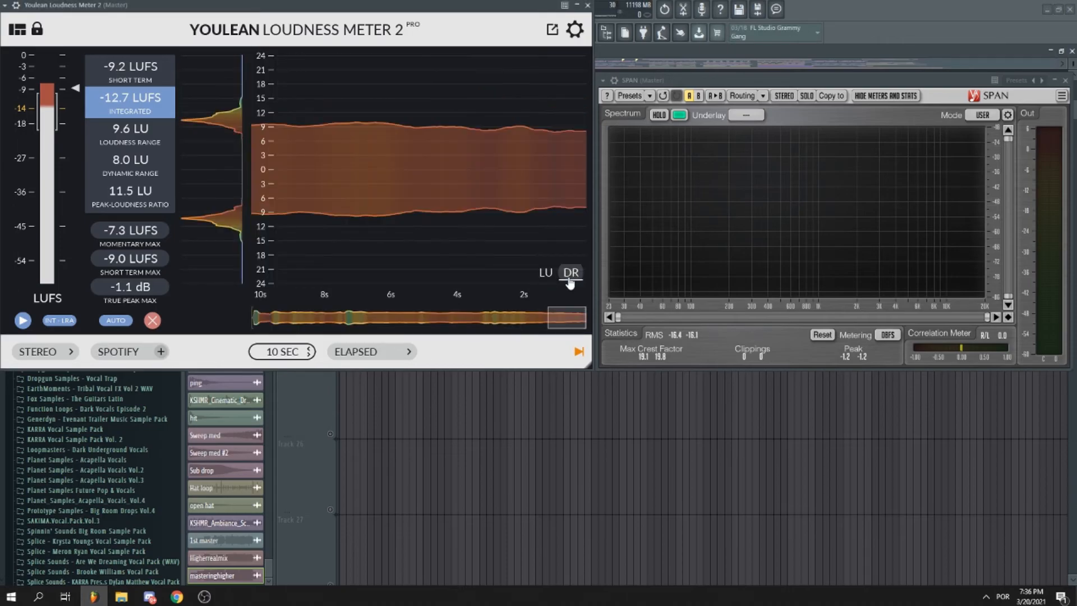
Close the SPAN and loudness meter windows and place the playhead at the Drop marker above the two clips.
{"action": "left_click", "coordinate": [1065, 81]}
{"action": "left_click", "coordinate": [587, 5]}
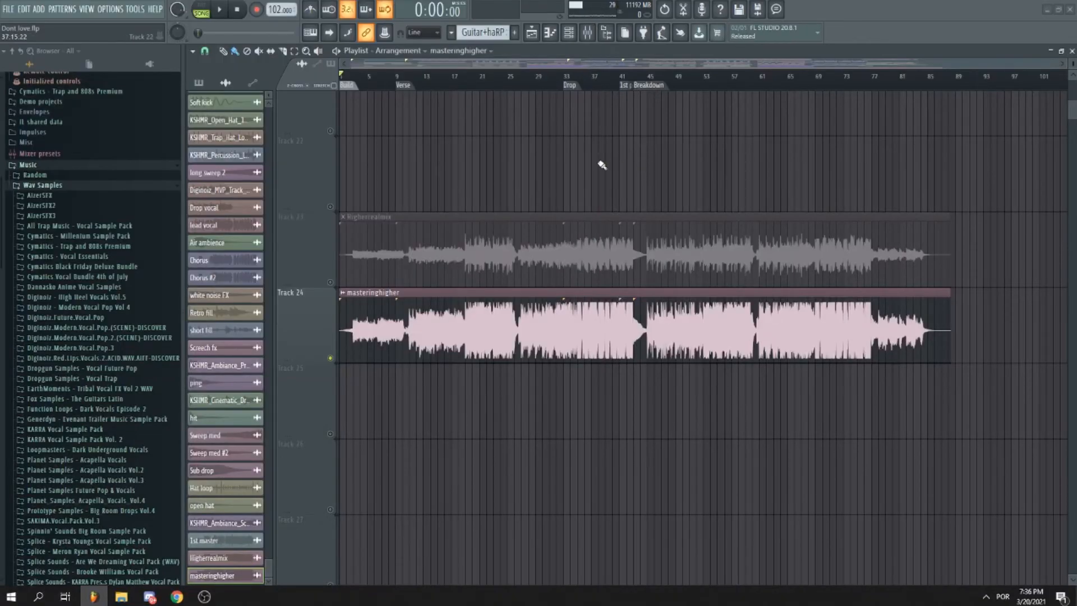
{"action": "left_click", "coordinate": [559, 76]}
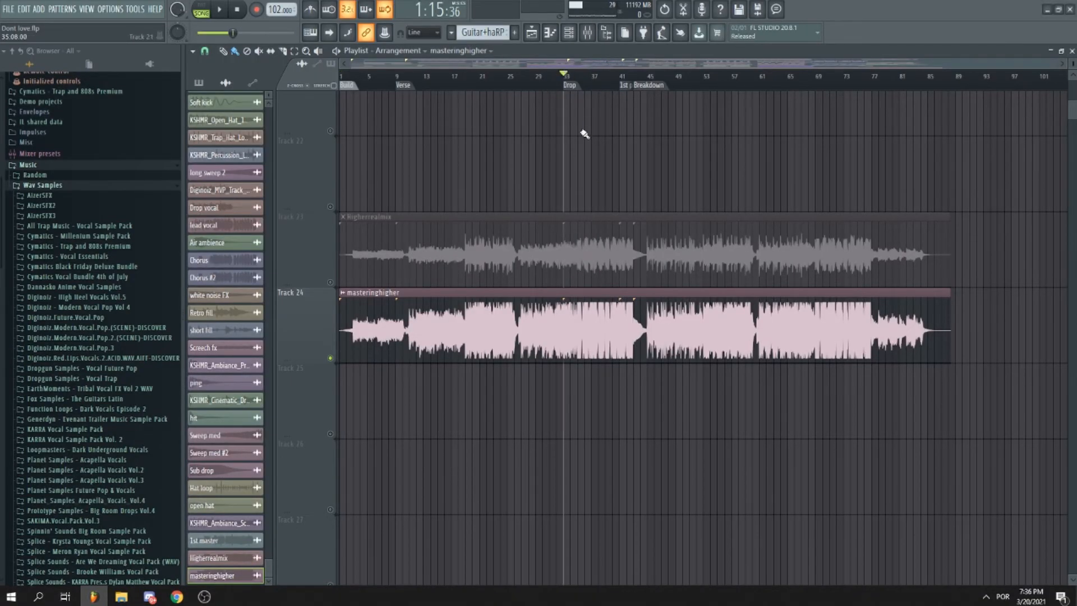
{"action": "scroll", "coordinate": [864, 364], "scroll_direction": "up", "scroll_amount": 3}
{"action": "scroll", "coordinate": [813, 334], "scroll_direction": "down", "scroll_amount": 4}
{"action": "scroll", "coordinate": [637, 281], "scroll_direction": "up", "scroll_amount": 3}
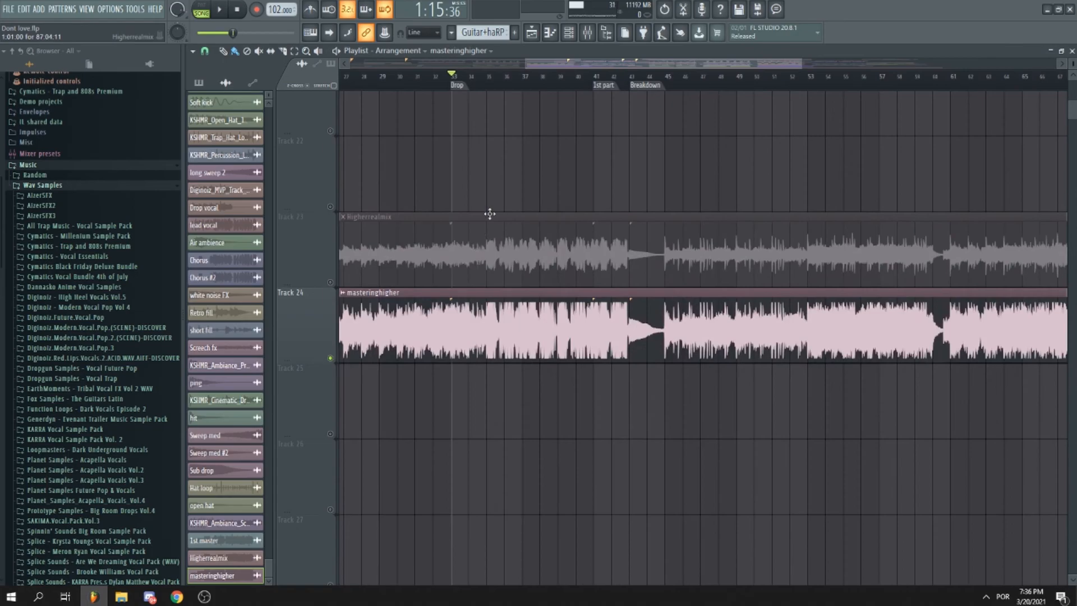
Place the playhead at bar 45, where the section after the breakdown begins, and play the masteringhigher track with the loudness meter open.
{"action": "scroll", "coordinate": [558, 140], "scroll_direction": "up", "scroll_amount": 3}
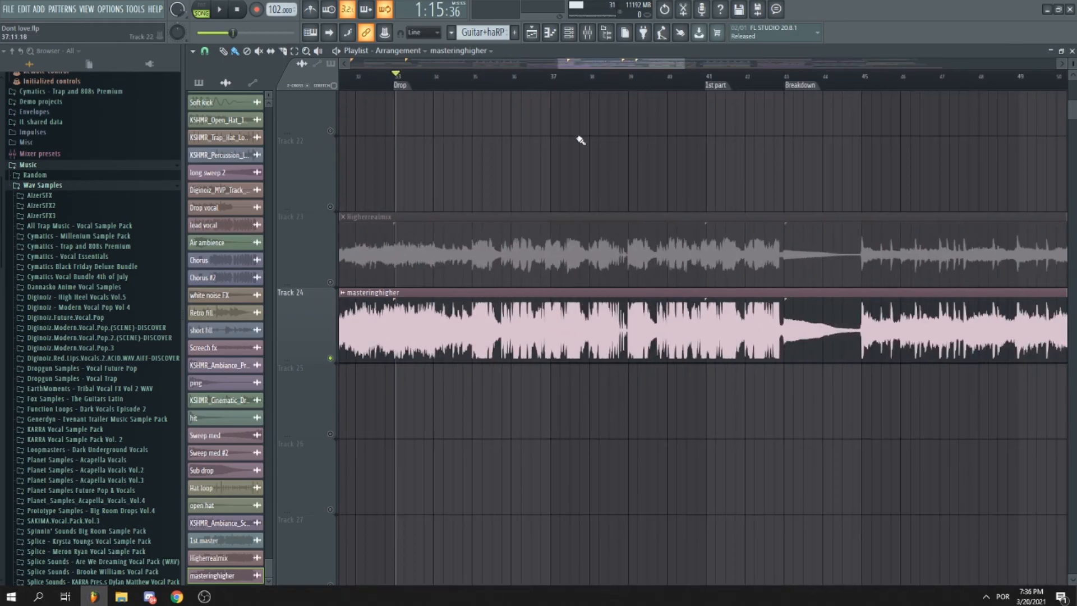
{"action": "scroll", "coordinate": [623, 84], "scroll_direction": "down", "scroll_amount": 4}
{"action": "left_click", "coordinate": [656, 81]}
{"action": "left_click", "coordinate": [650, 84]}
{"action": "left_click", "coordinate": [654, 83]}
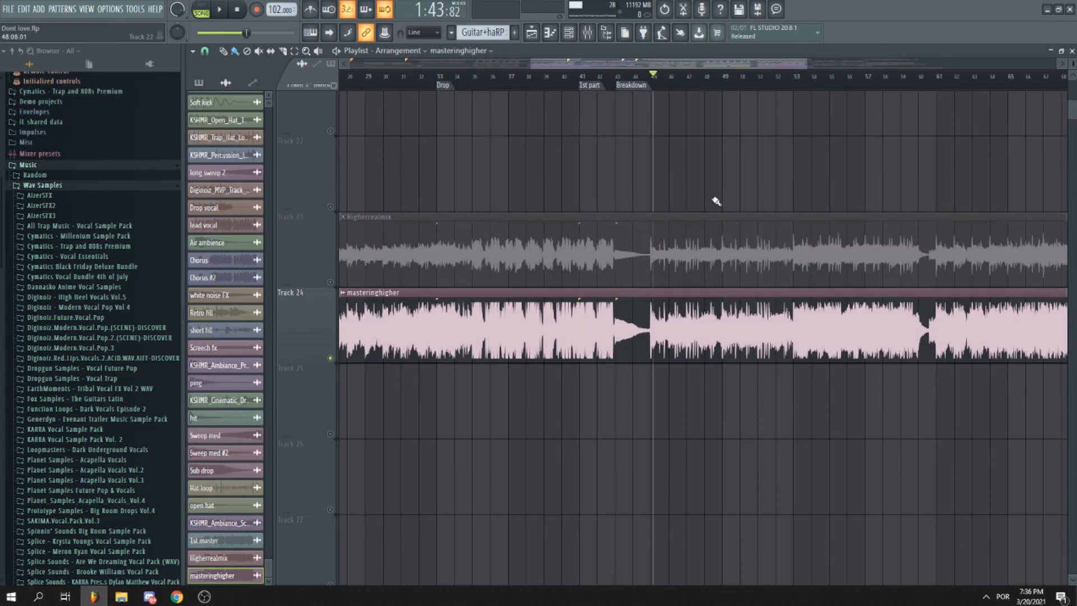
{"action": "key", "text": "space"}
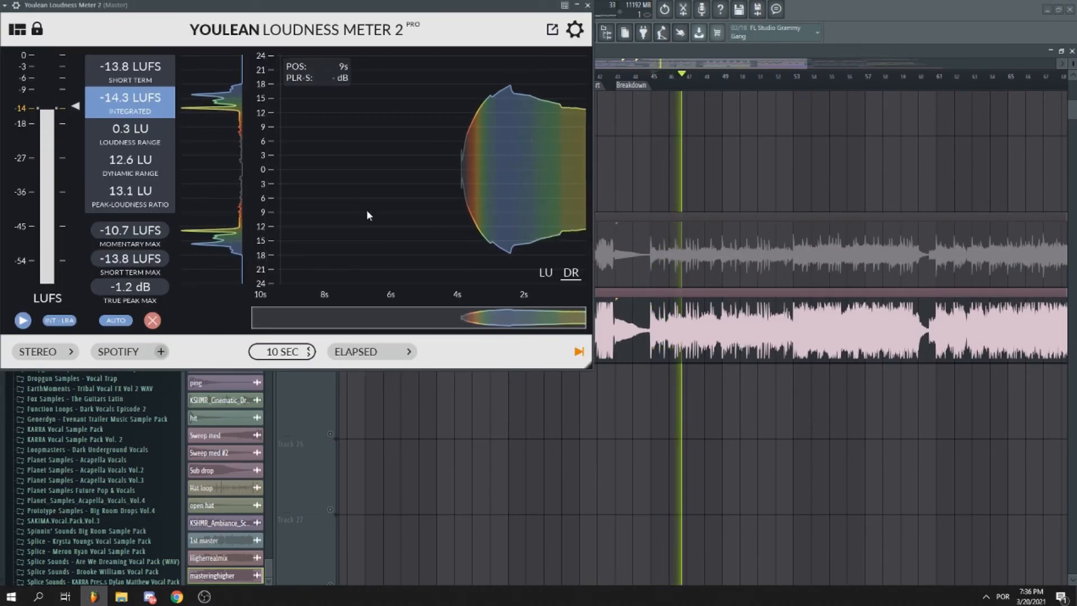
Check the master's loudness from around bar 53 and bar 68, stop playback, and close the loudness meter to view both full clips.
{"action": "left_click", "coordinate": [803, 85]}
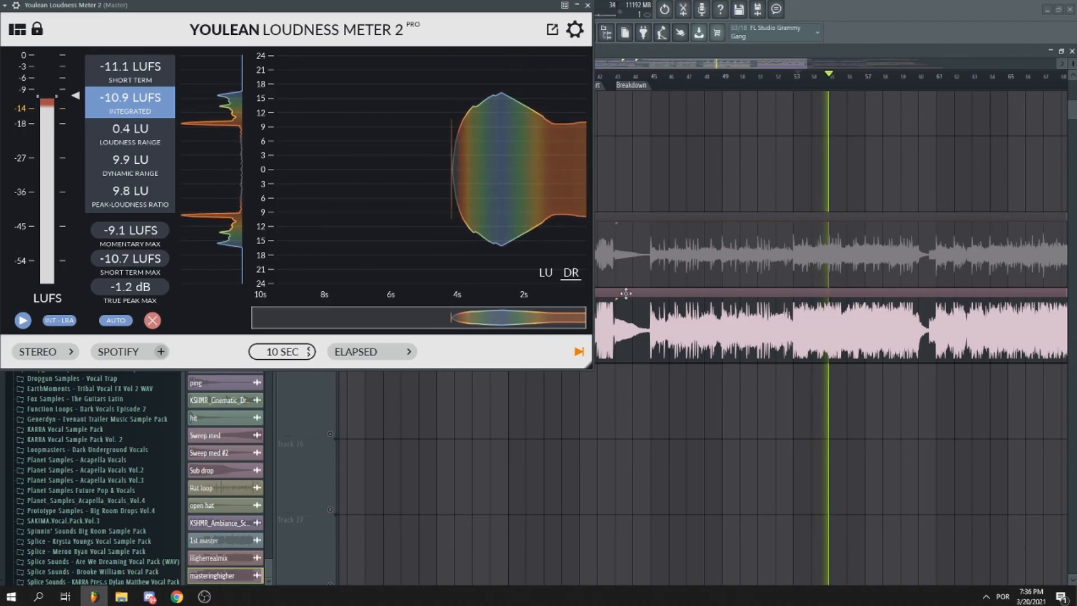
{"action": "left_click_drag", "start_coordinate": [788, 65], "coordinate": [864, 66]}
{"action": "left_click", "coordinate": [857, 78]}
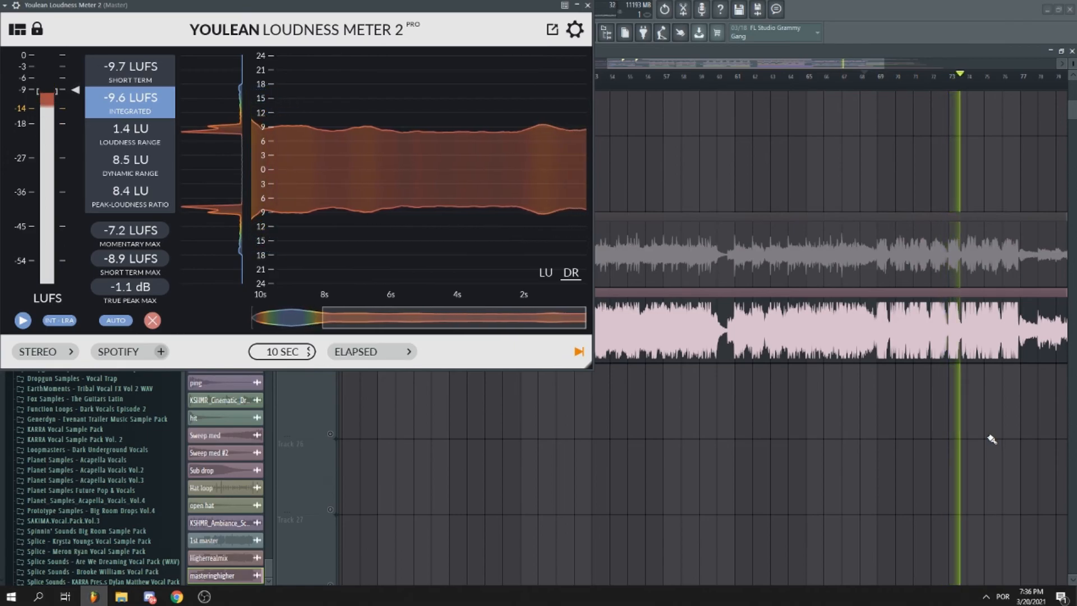
{"action": "key", "text": "space"}
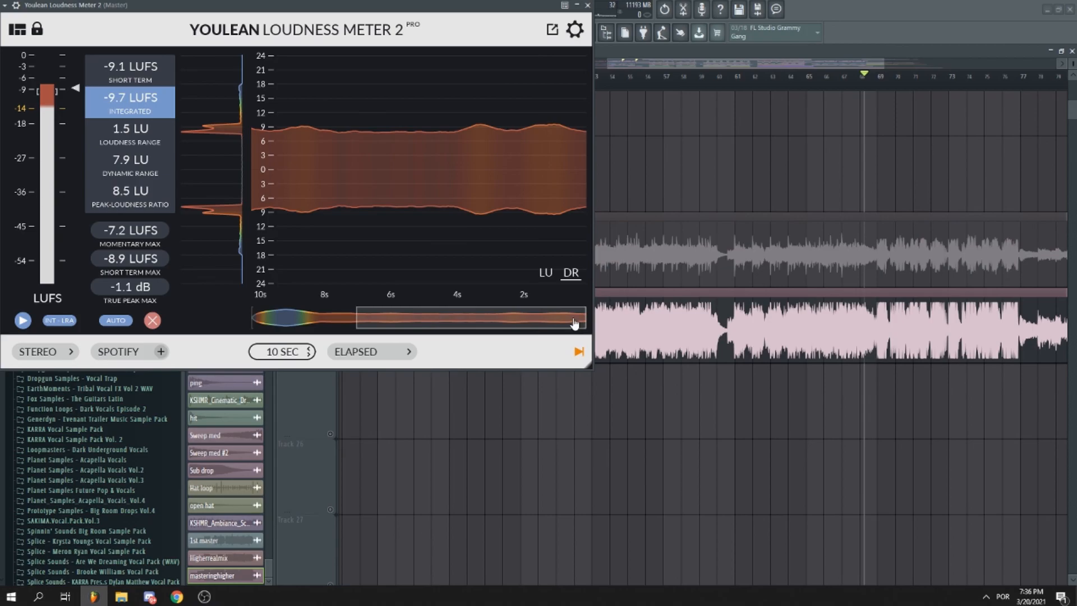
{"action": "left_click", "coordinate": [587, 5]}
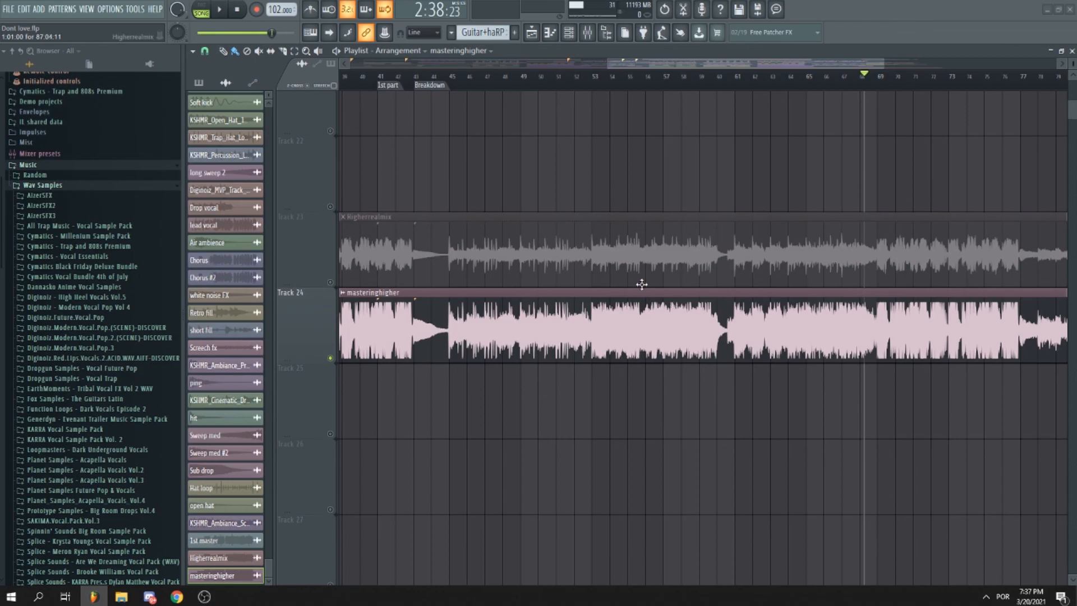
{"action": "scroll", "coordinate": [565, 150], "scroll_direction": "down", "scroll_amount": 4}
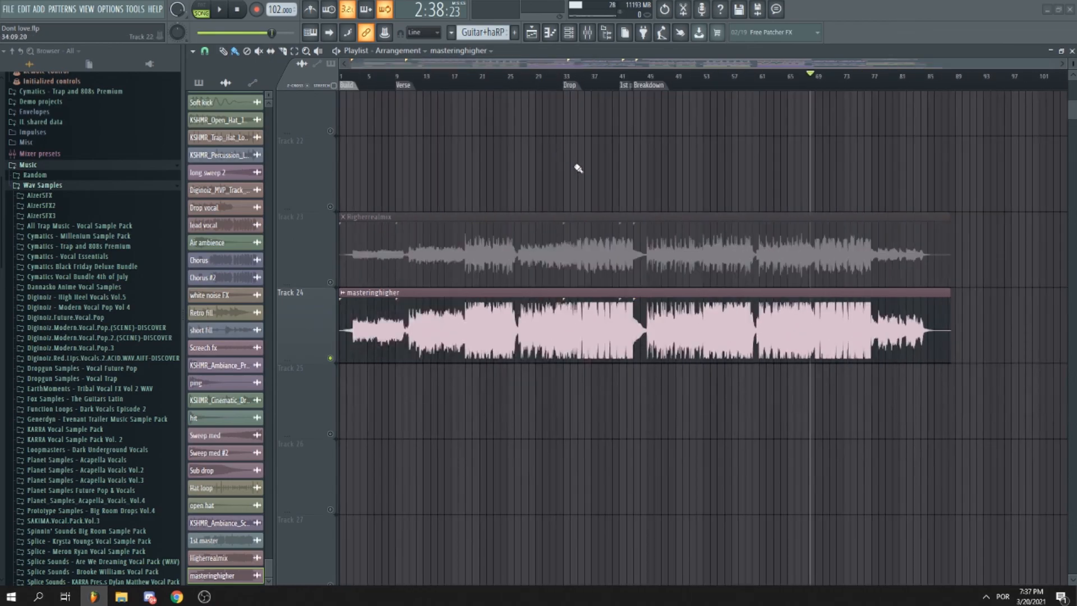